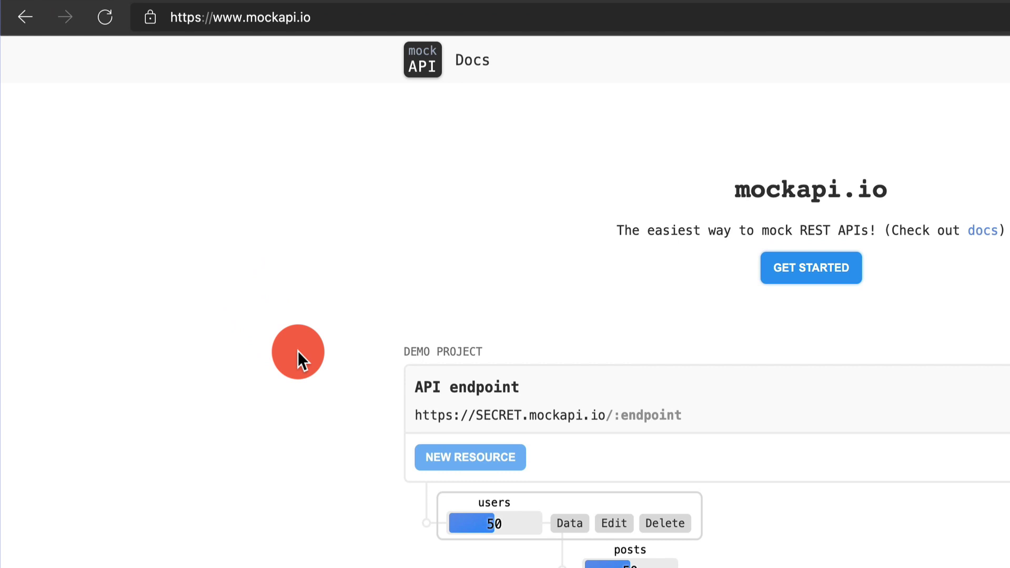
- Look over the demo project's resource tree, features and pricing on the mockapi.io home page
scroll(297, 351, down, 6)
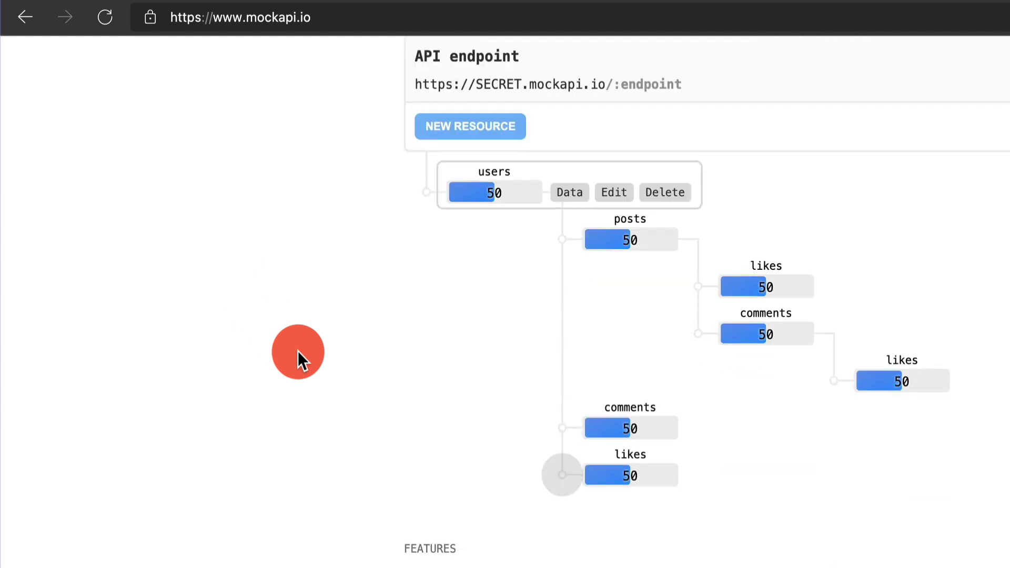
scroll(298, 351, up, 4)
scroll(297, 351, down, 4)
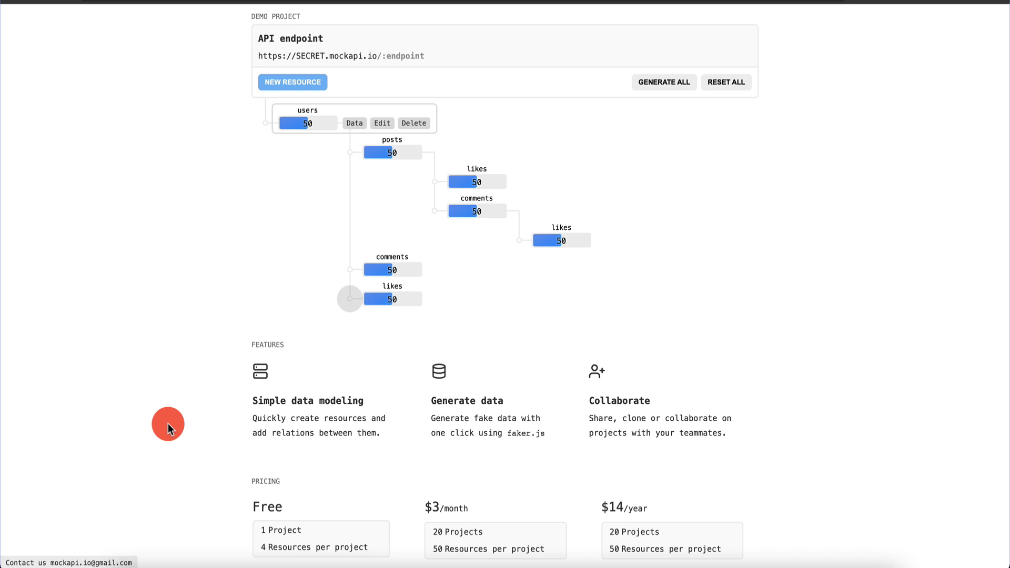
scroll(168, 424, up, 4)
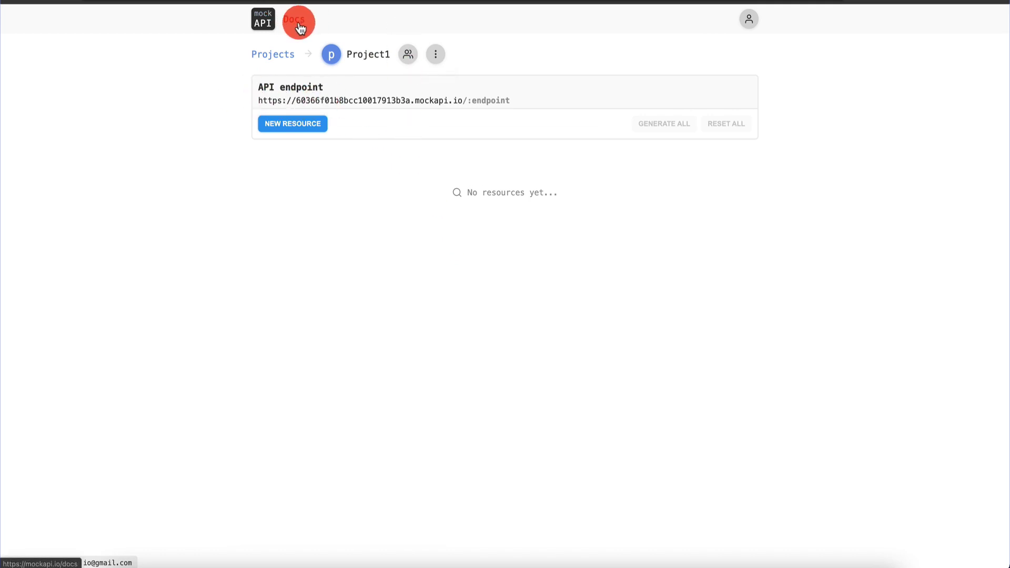
- Review the documentation on generated endpoints, relations, response customization and data generation
click(318, 17)
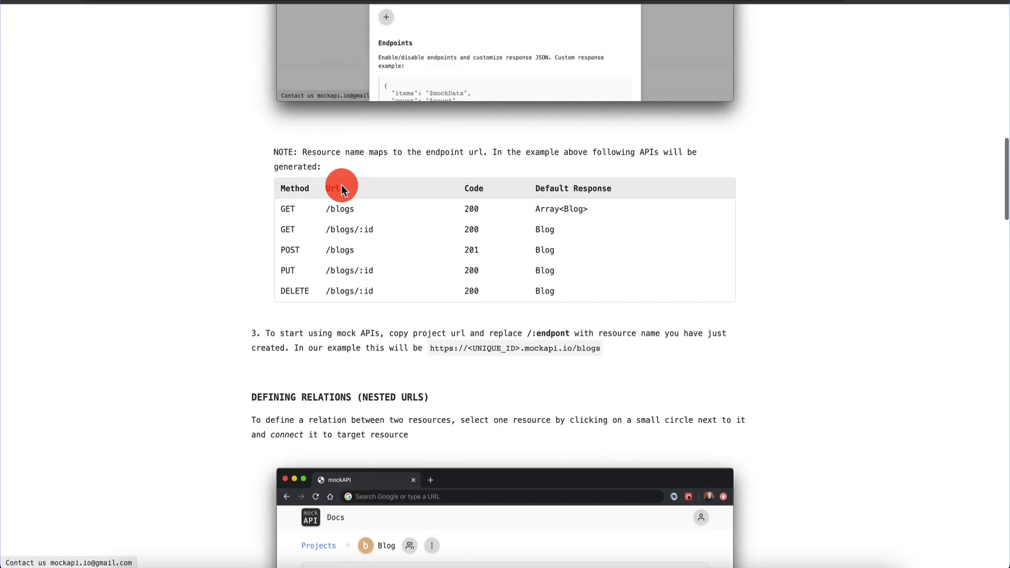
scroll(341, 185, down, 15)
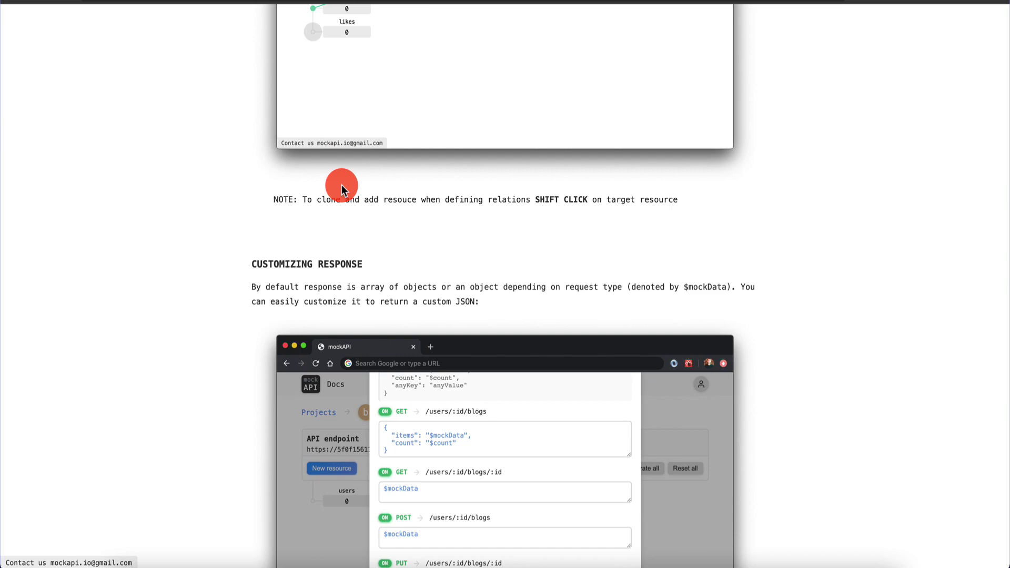
scroll(341, 188, down, 15)
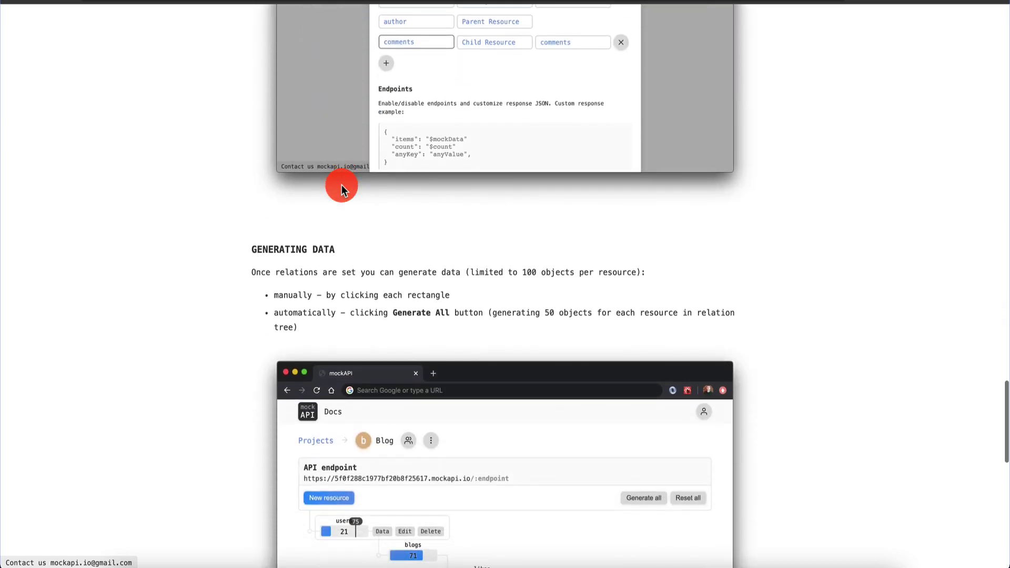
scroll(342, 185, up, 20)
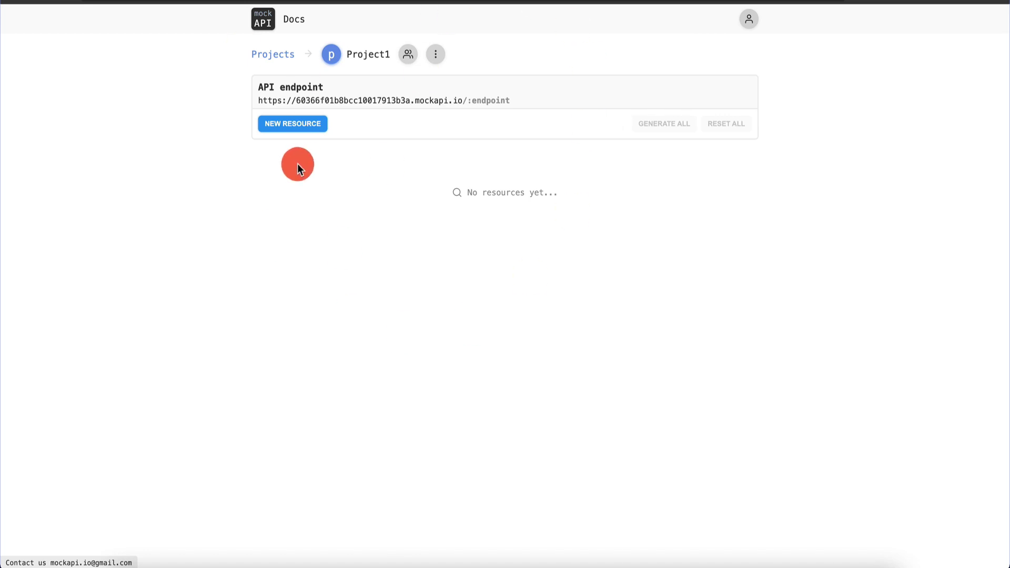
- Start a new resource in Project1 and name it users
click(302, 129)
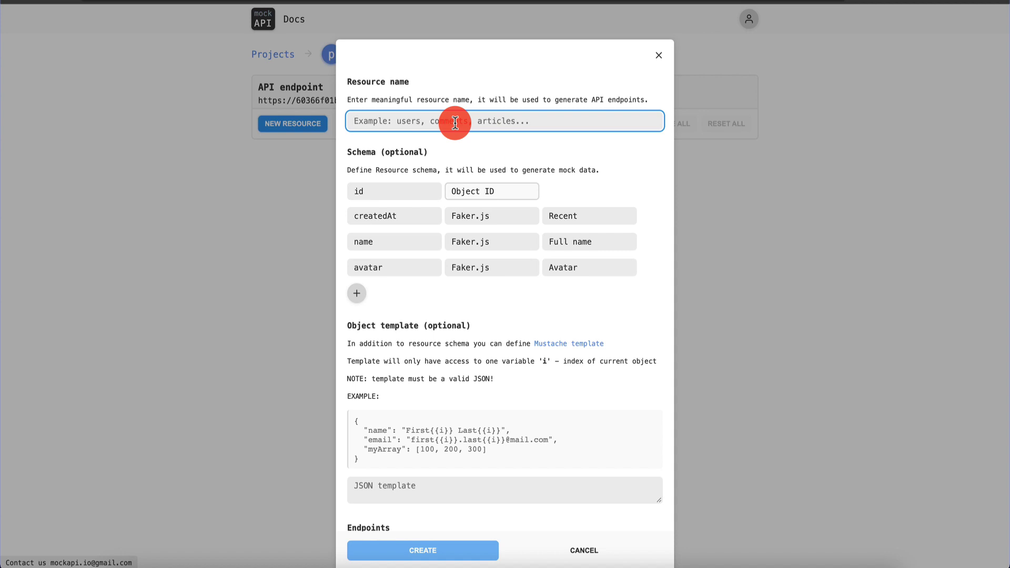
text(users)
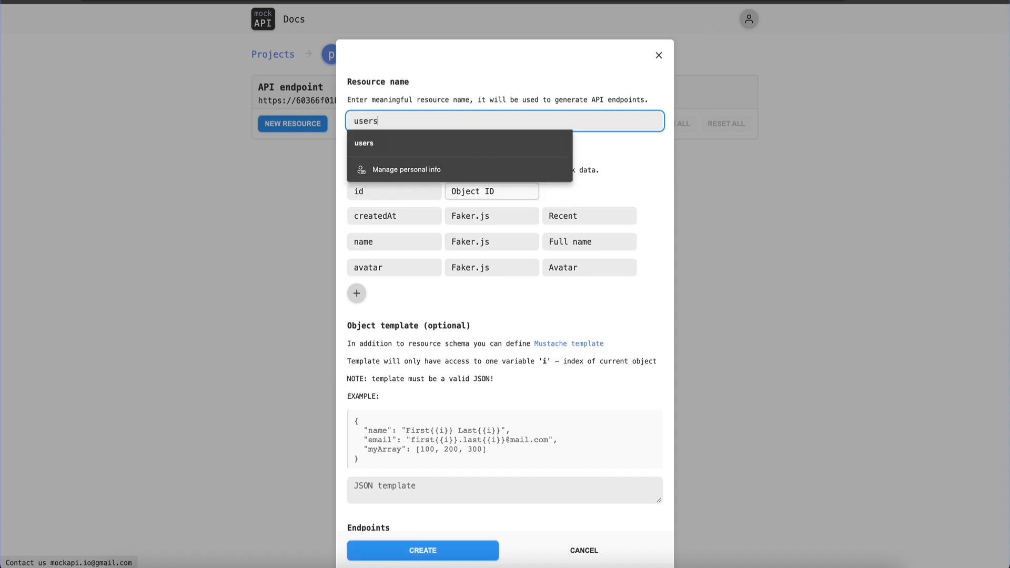
click(428, 139)
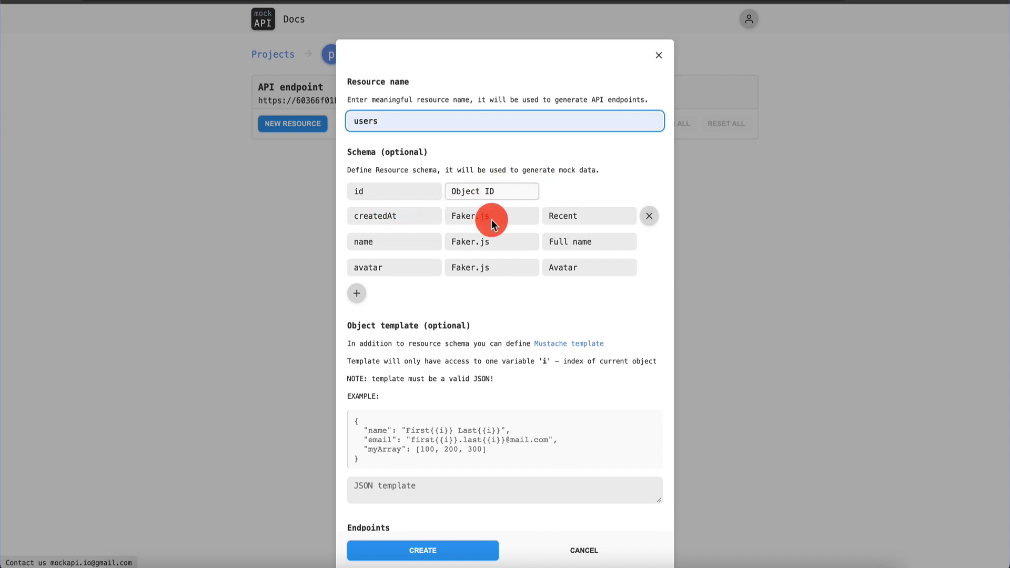
- Browse the Faker.js data types for the createdAt field and choose Recent from the date group
click(586, 218)
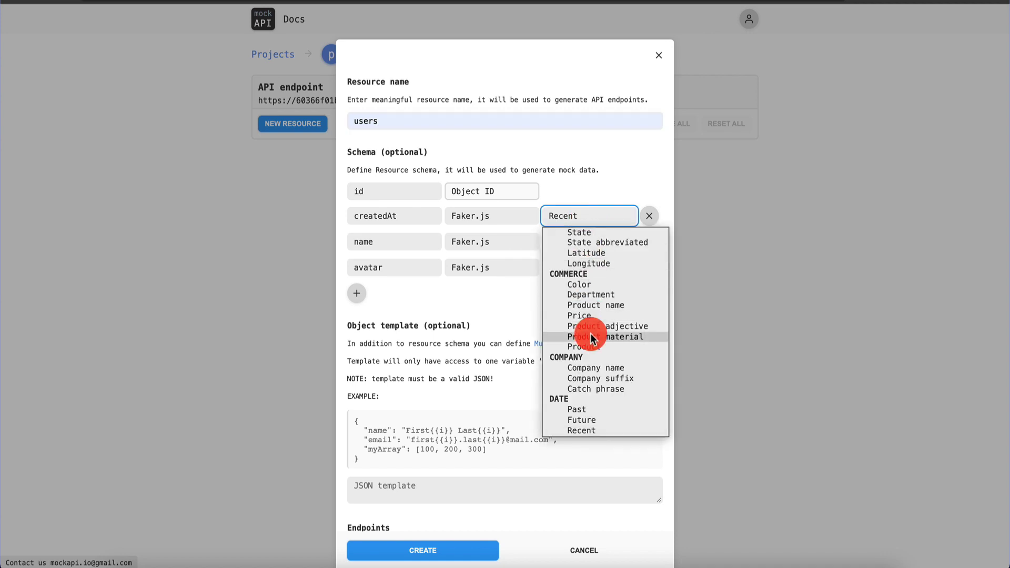
scroll(590, 333, down, 8)
scroll(590, 333, up, 15)
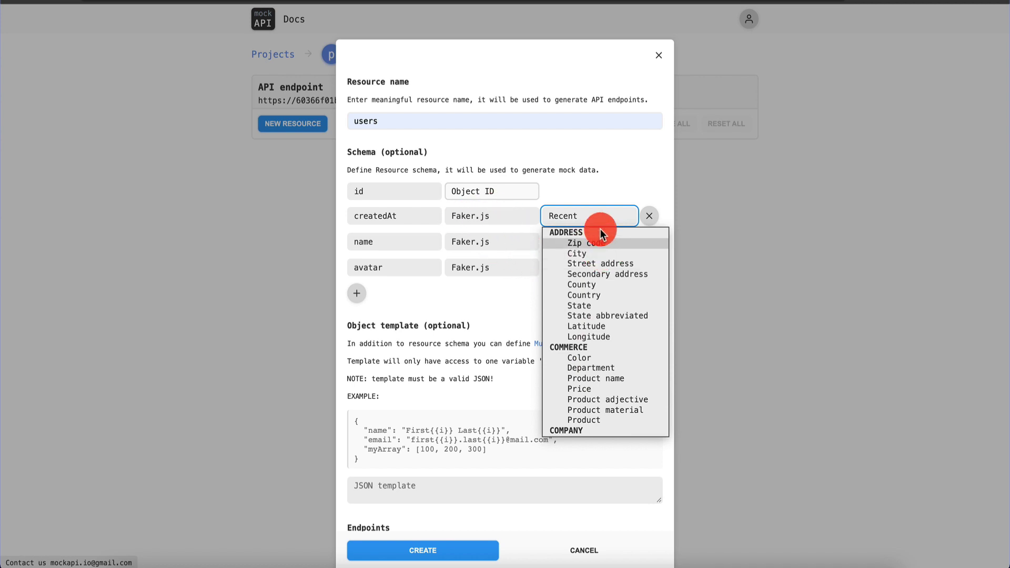
click(594, 178)
click(566, 213)
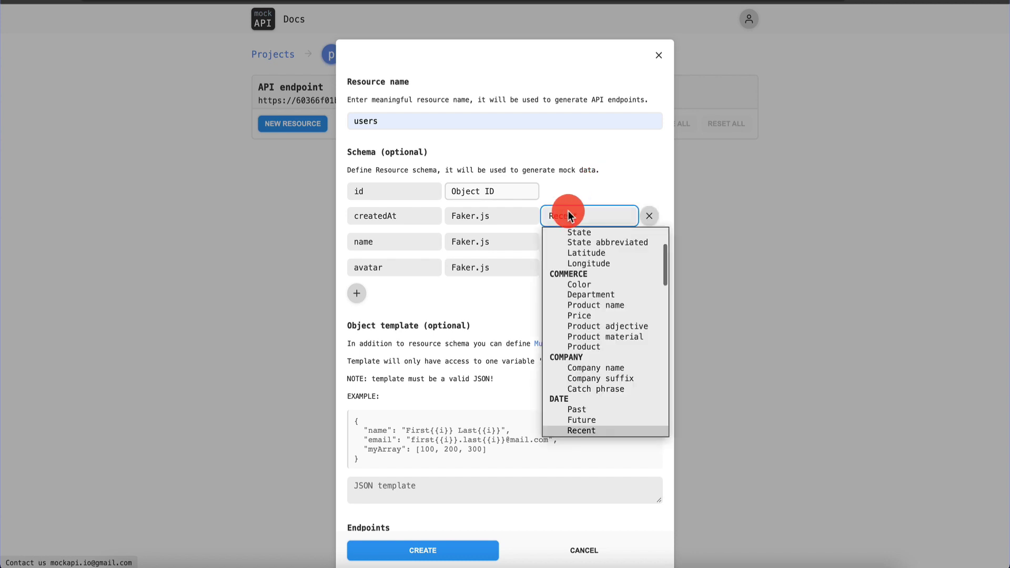
scroll(575, 335, down, 3)
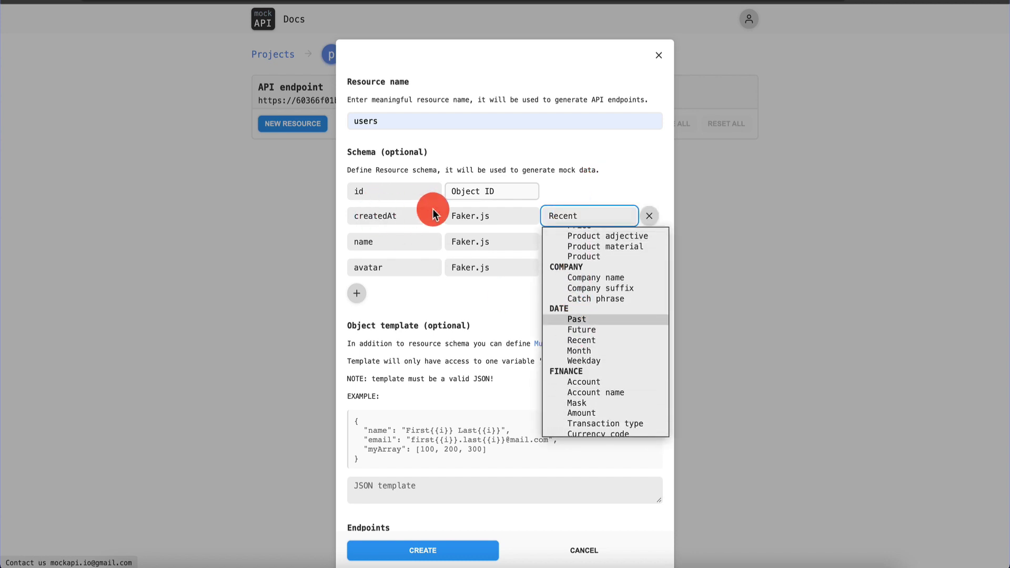
click(582, 339)
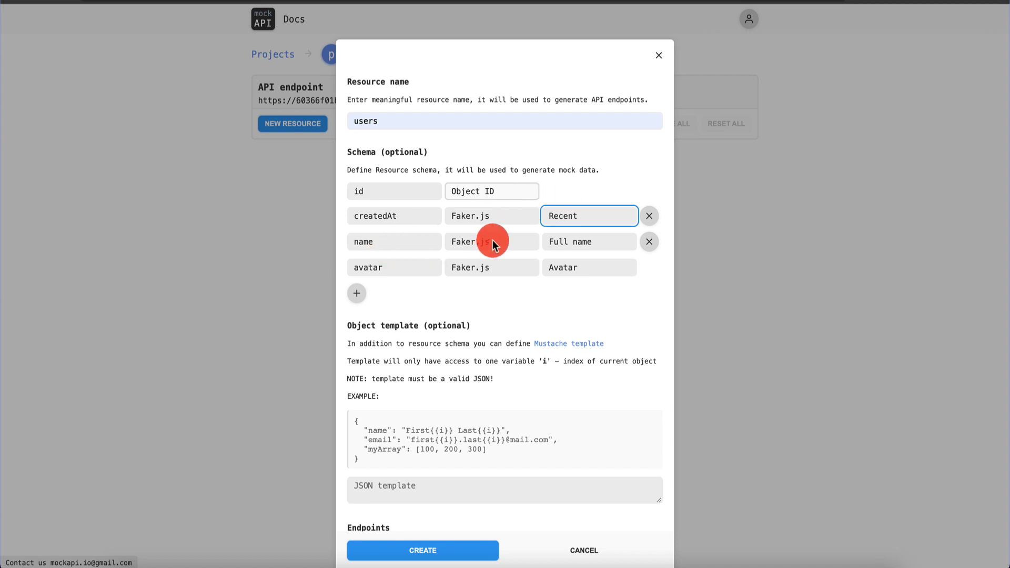
- Choose Full name as the Faker.js data type for the name field
click(588, 243)
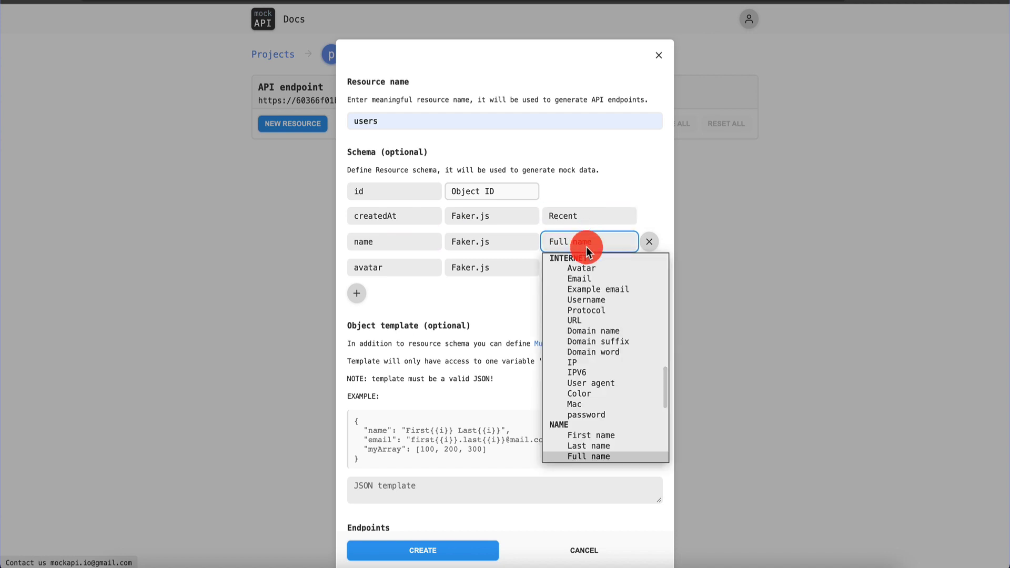
scroll(612, 405, down, 2)
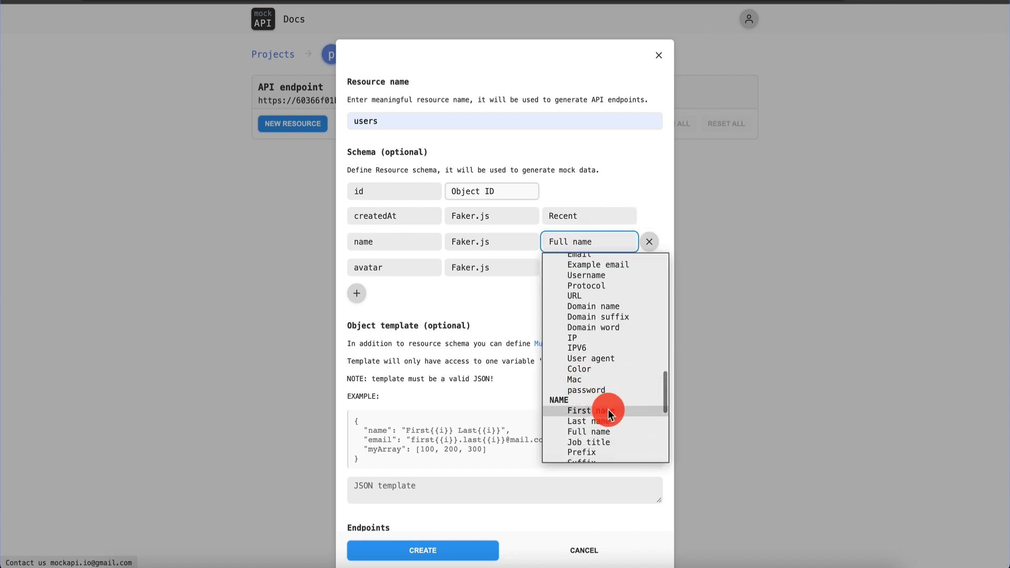
click(605, 432)
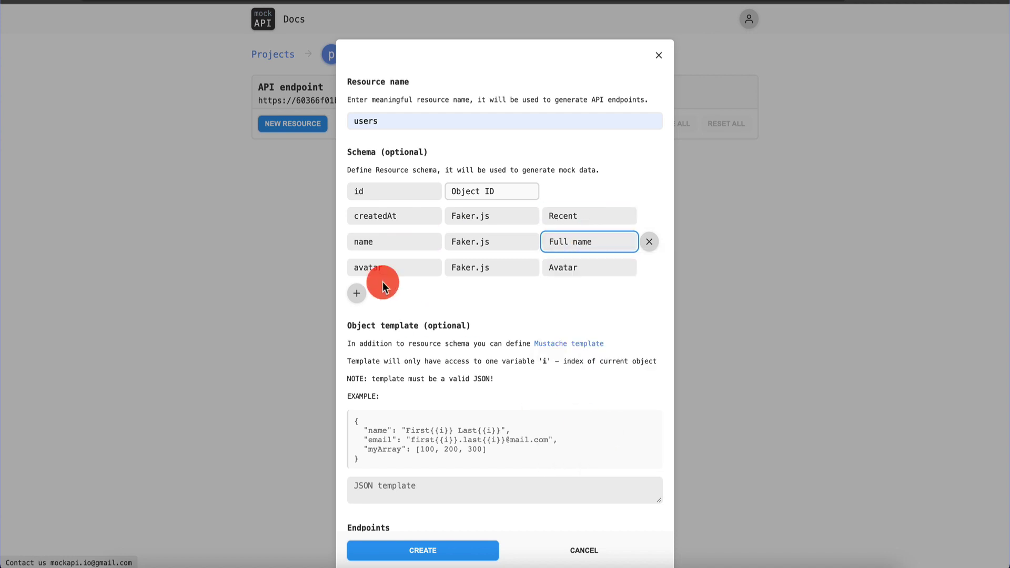
- Remove the avatar field from the schema and create the users resource
click(392, 267)
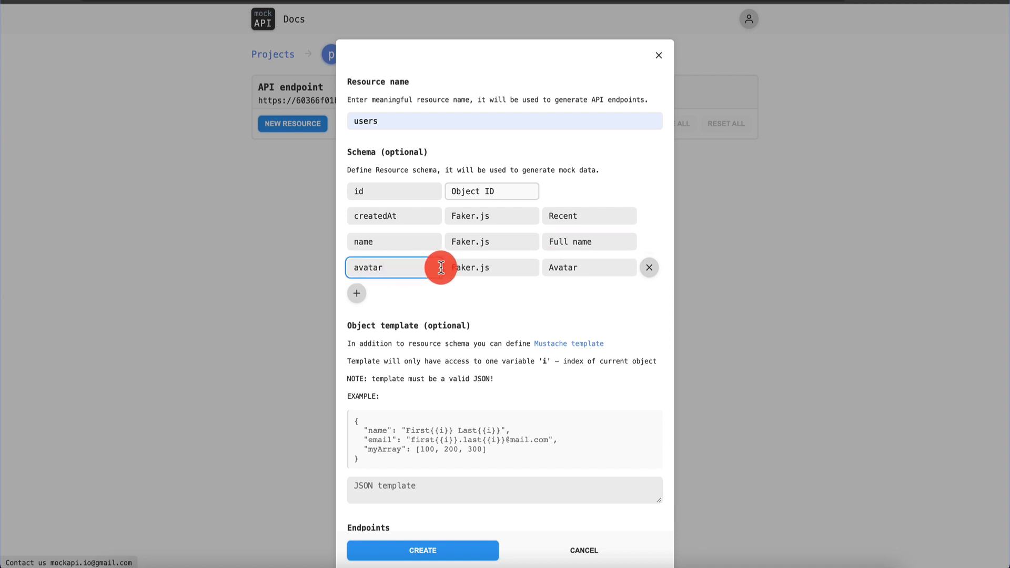
click(646, 266)
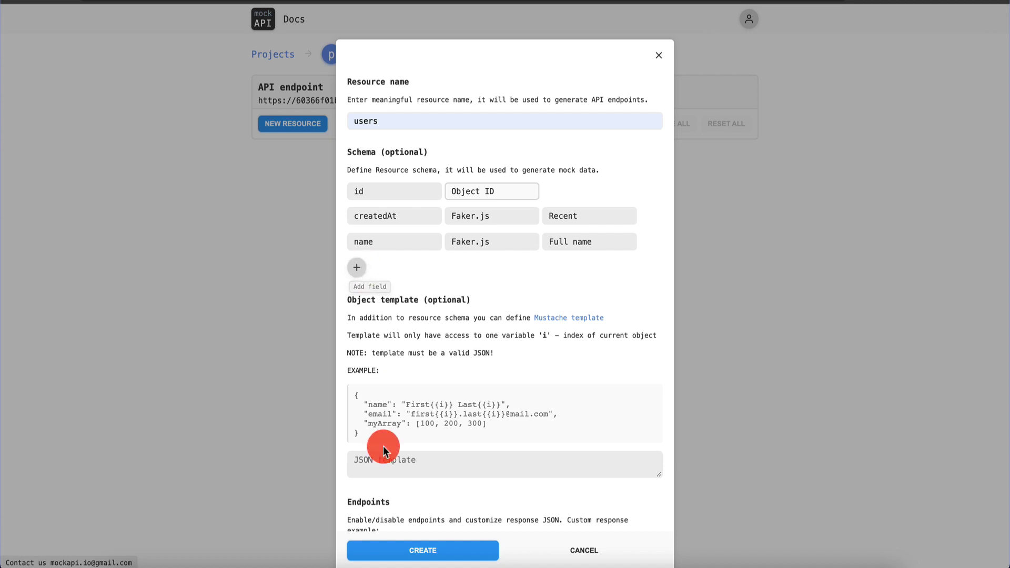
click(448, 549)
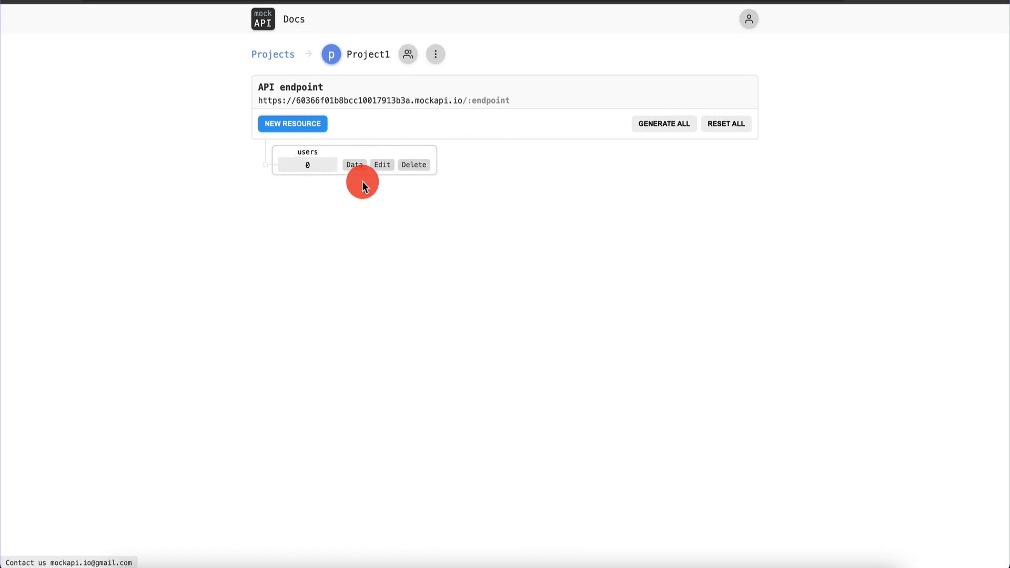
- Check the data of the users resource, close it, and generate 50 records for the resource
click(358, 165)
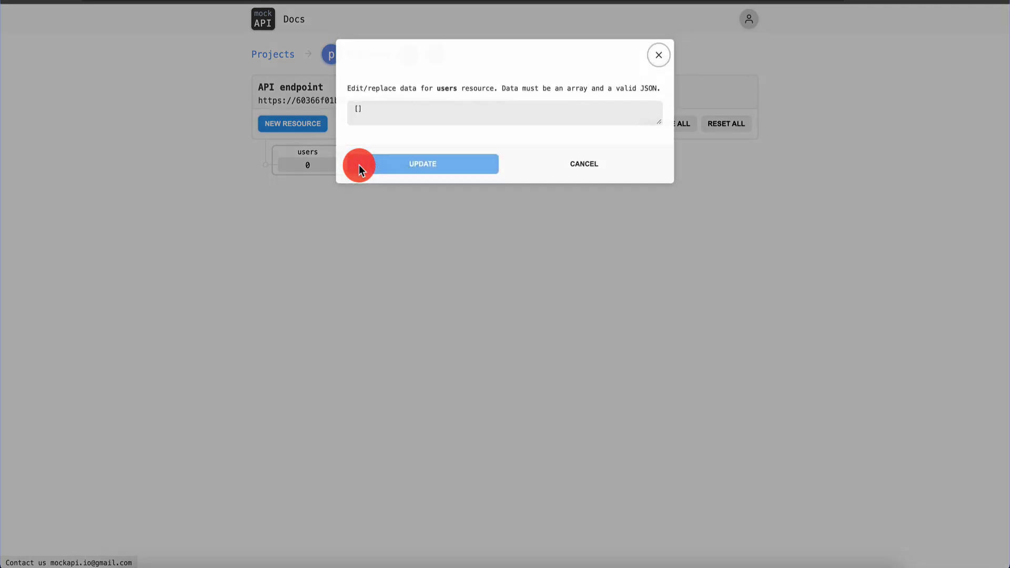
click(658, 56)
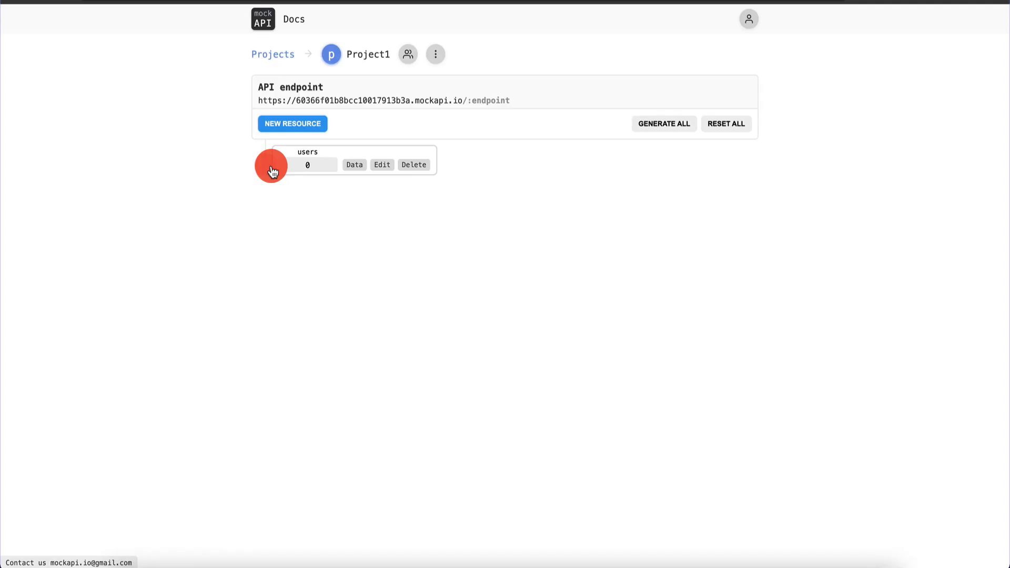
drag(272, 172, 309, 170)
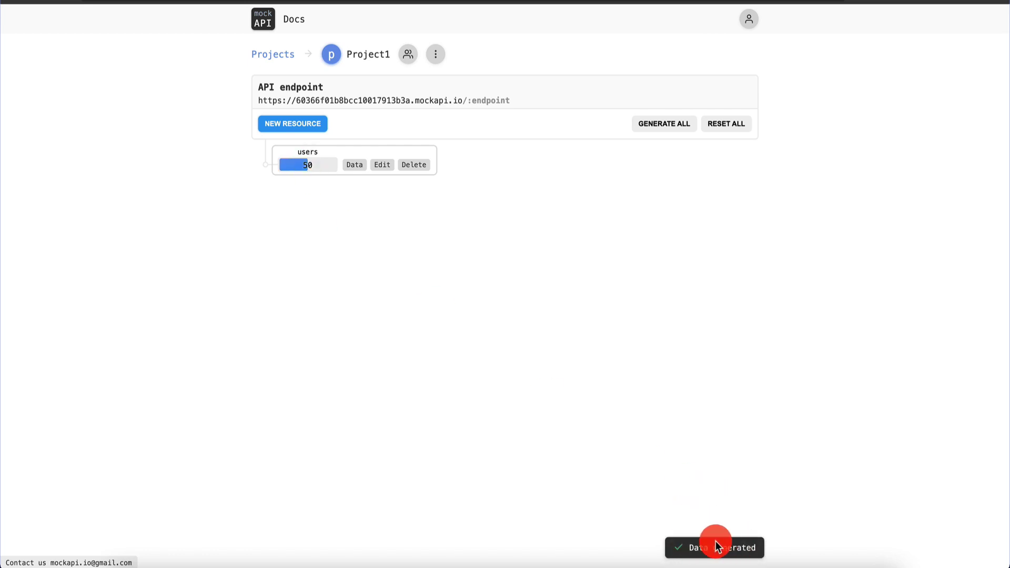
- Examine the generated JSON records of the users resource and close them without changes
click(355, 167)
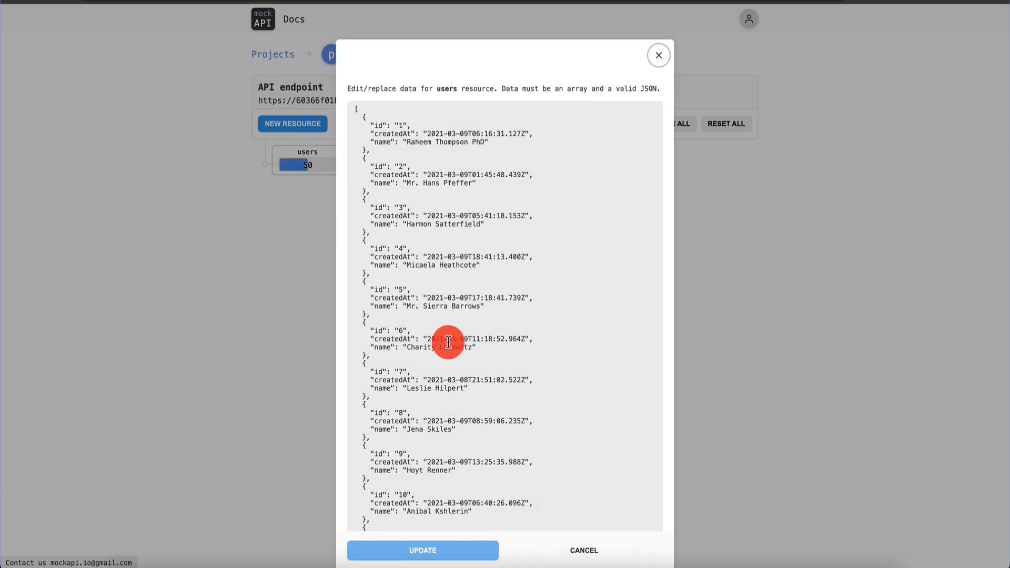
scroll(444, 342, down, 12)
scroll(433, 147, up, 15)
scroll(403, 215, down, 20)
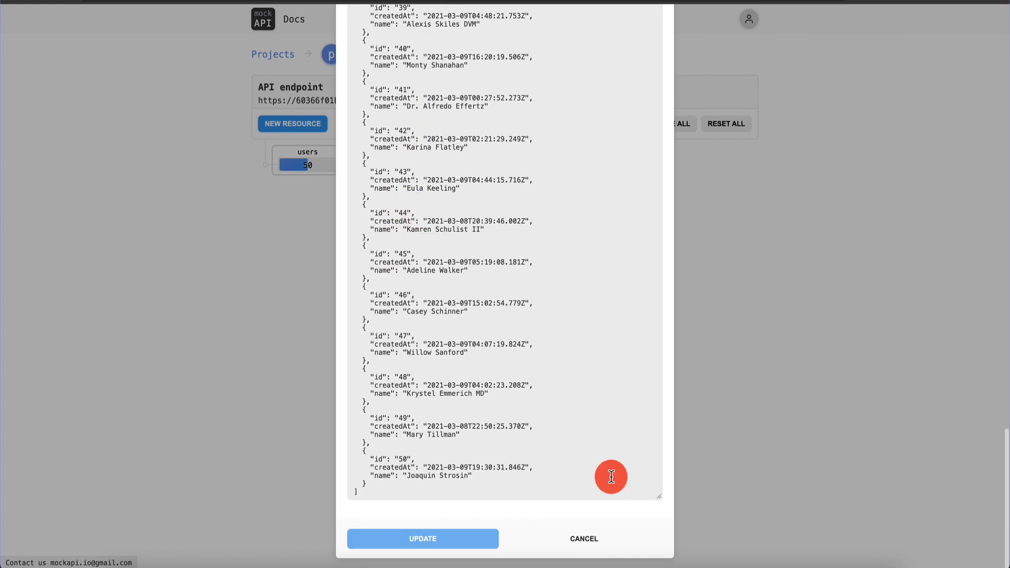
click(588, 538)
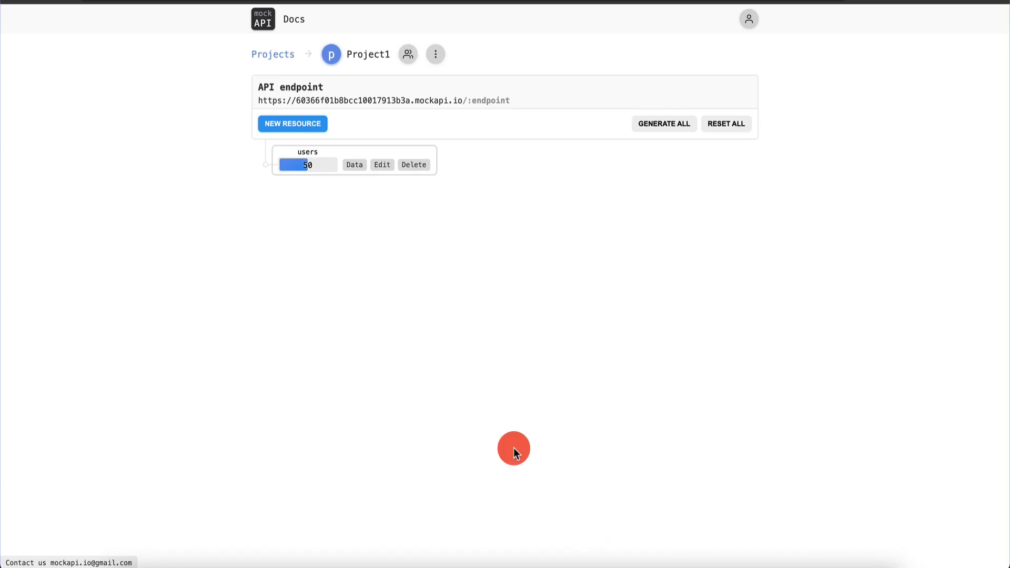
- Open the users endpoint in the browser to inspect its JSON response, and return to the project page
right_click(308, 152)
click(330, 163)
key(ctrl+Tab)
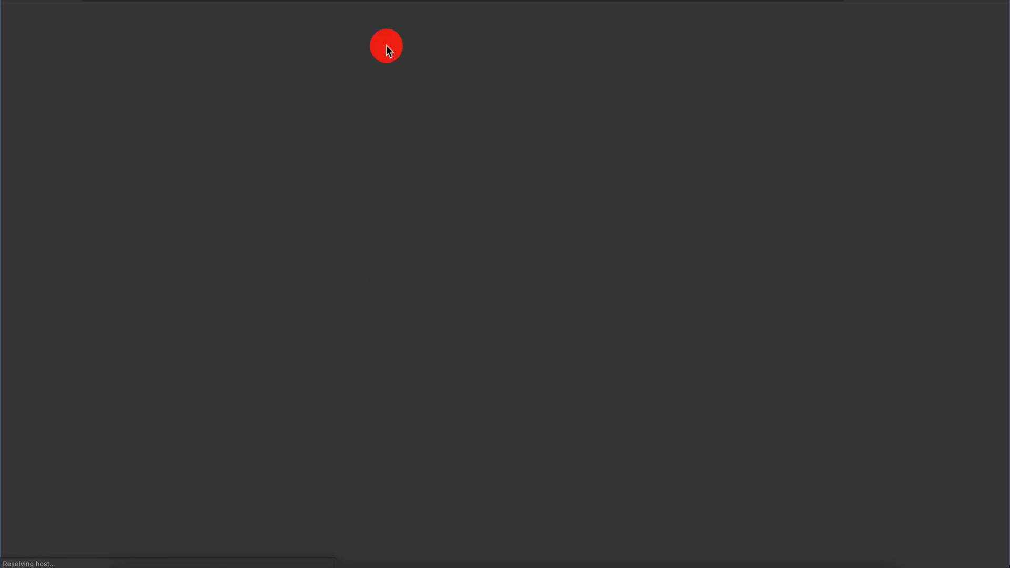
mouse_move(182, 1)
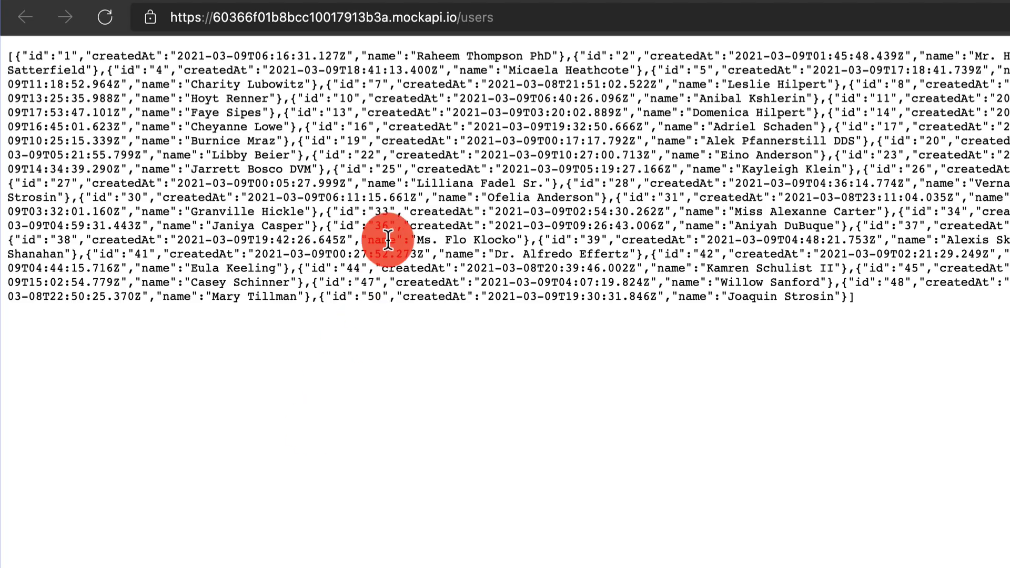
key(super+w)
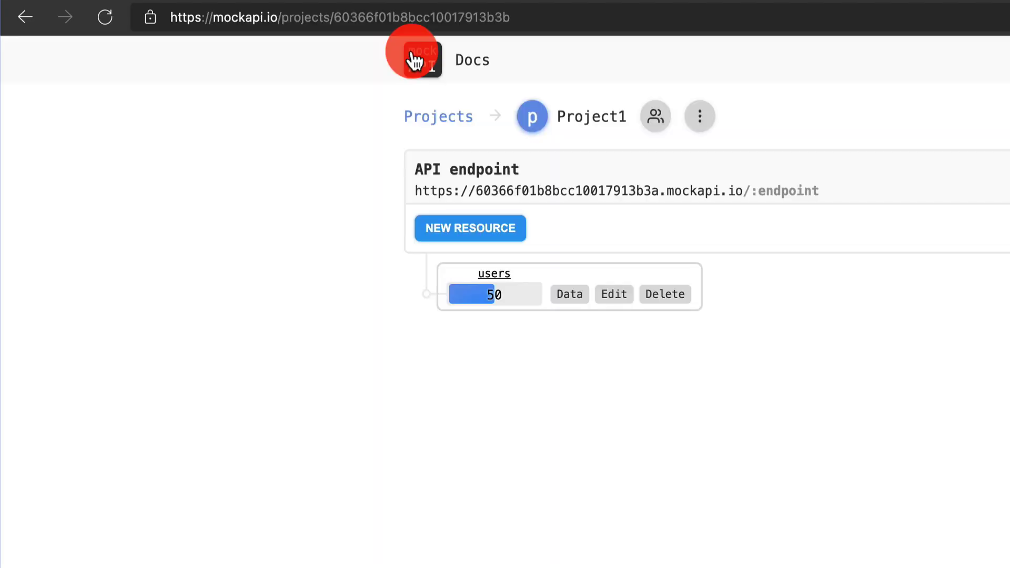
click(500, 275)
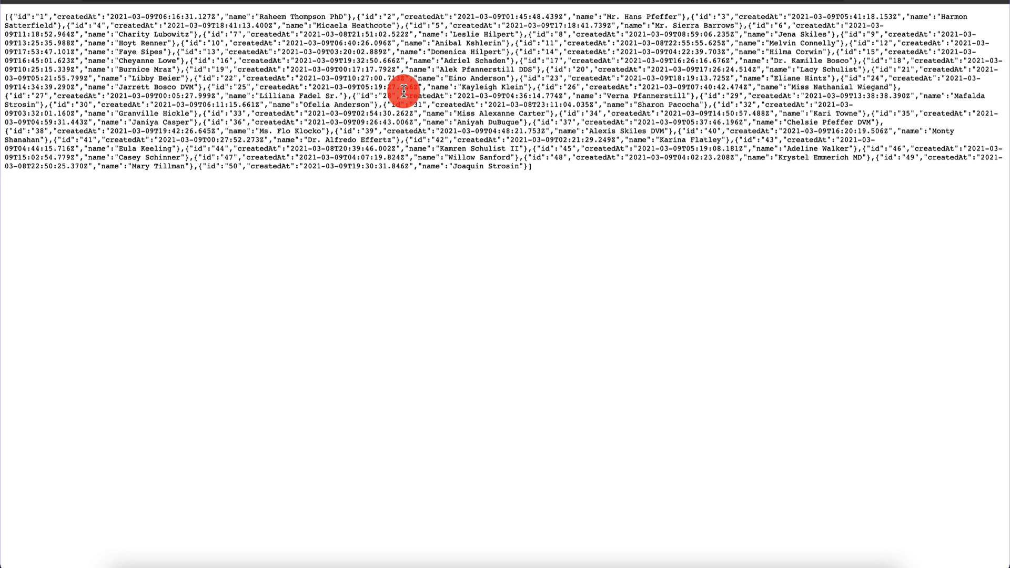
click(294, 1)
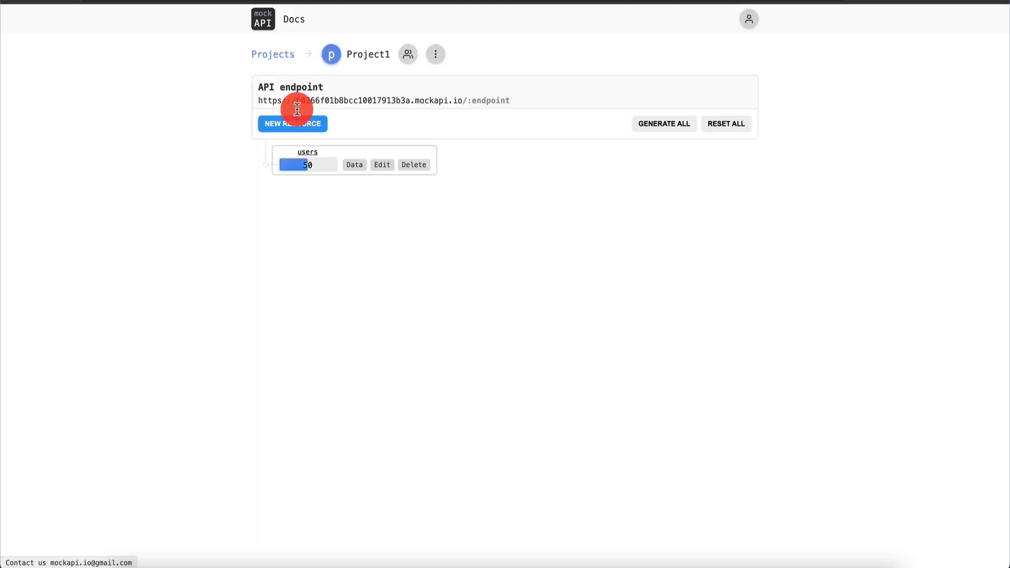
- Reduce the users resource to 5 records, check its JSON output, and return to the project page
drag(287, 172, 283, 173)
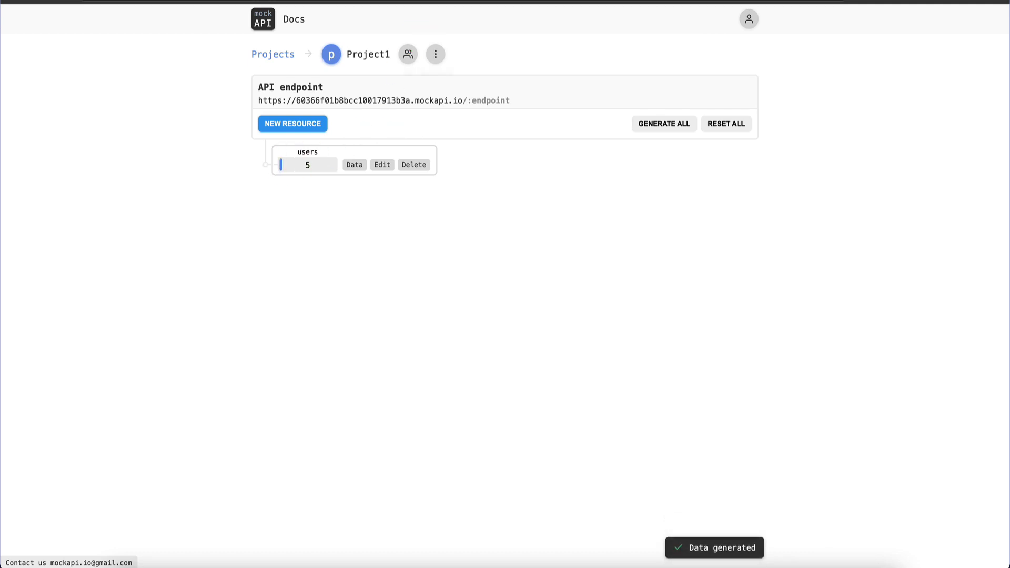
click(354, 165)
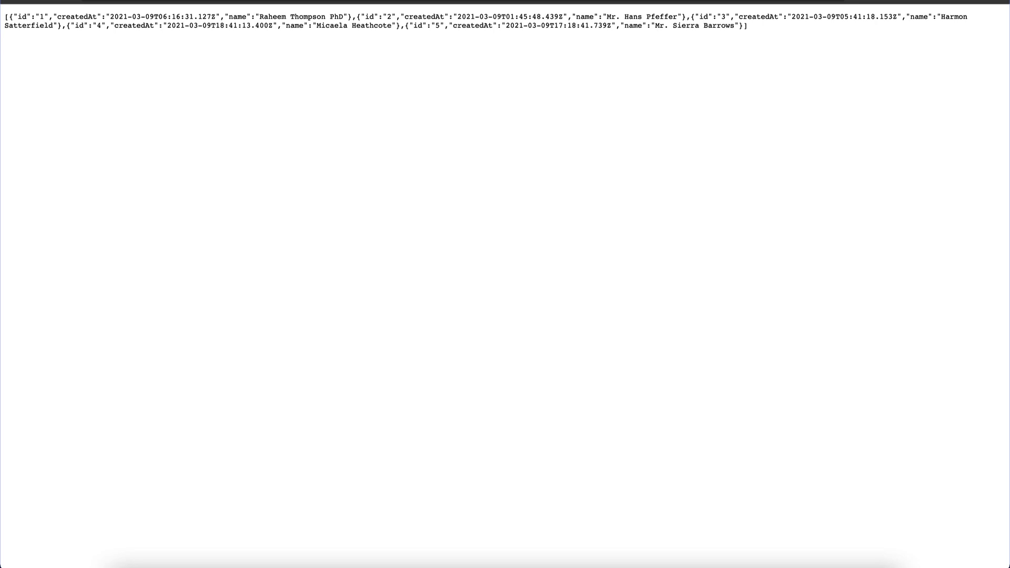
key(super+Left)
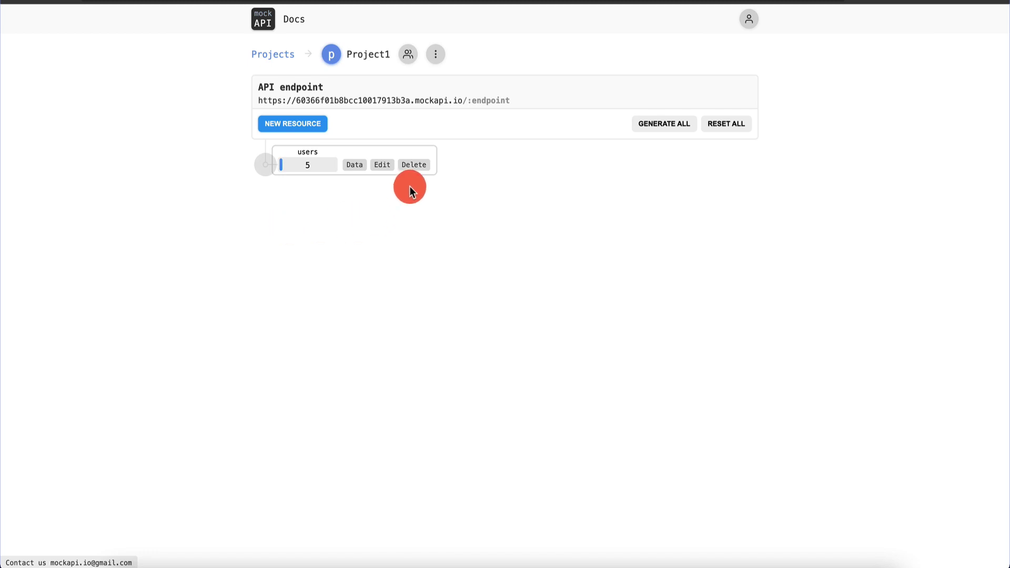
- Start a new resource named countries and remove the avatar field from its schema
click(314, 125)
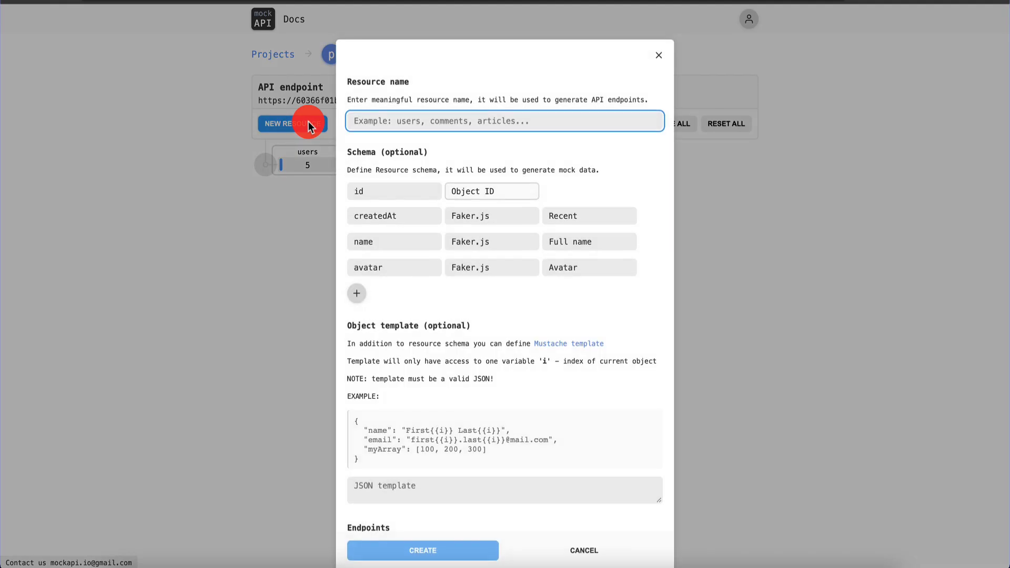
text(countries)
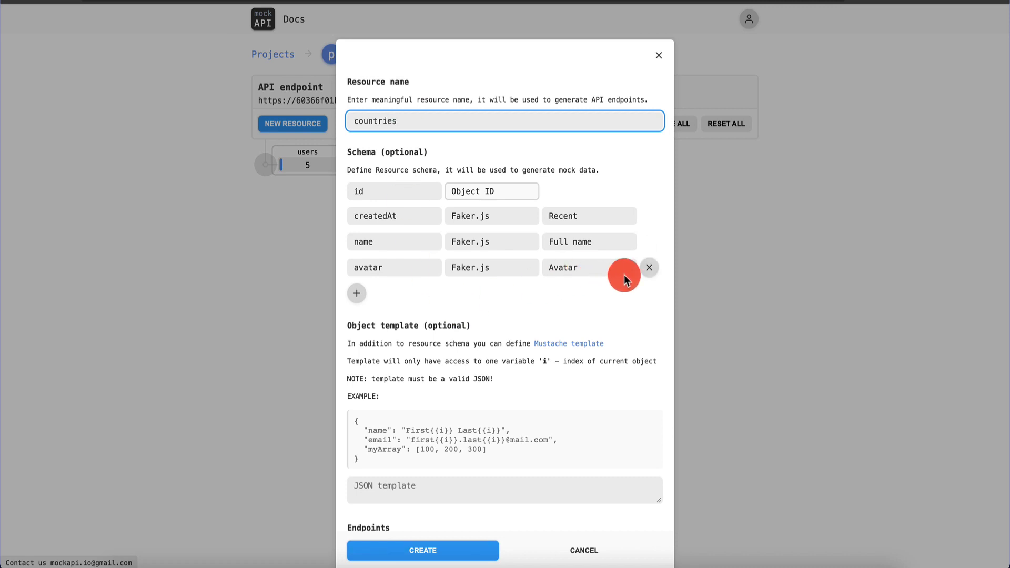
click(649, 268)
- Rename the schema's name field to country, set its Faker.js type to Country, and create the resource
double_click(383, 241)
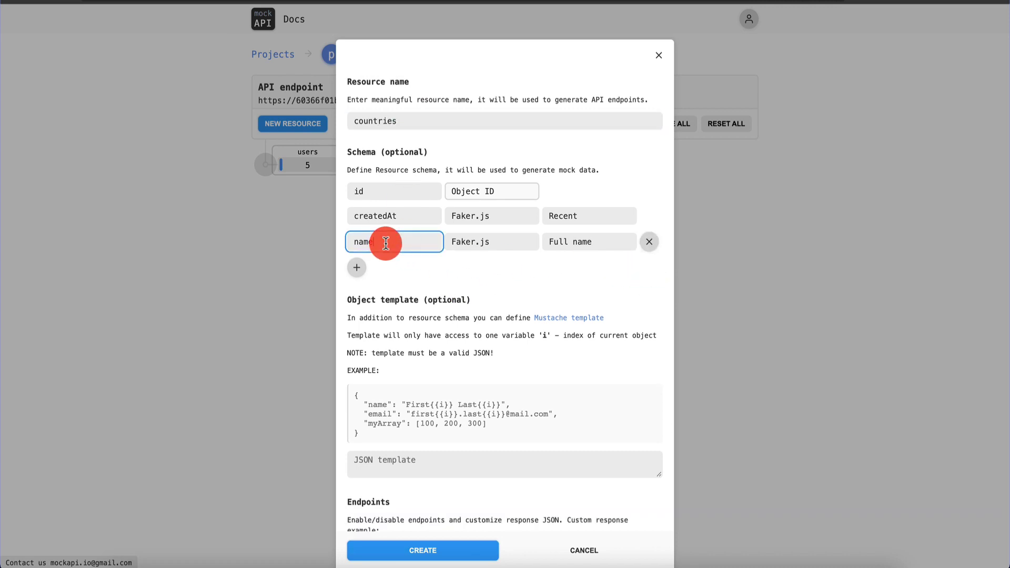
text(country)
click(561, 241)
scroll(565, 343, up, 5)
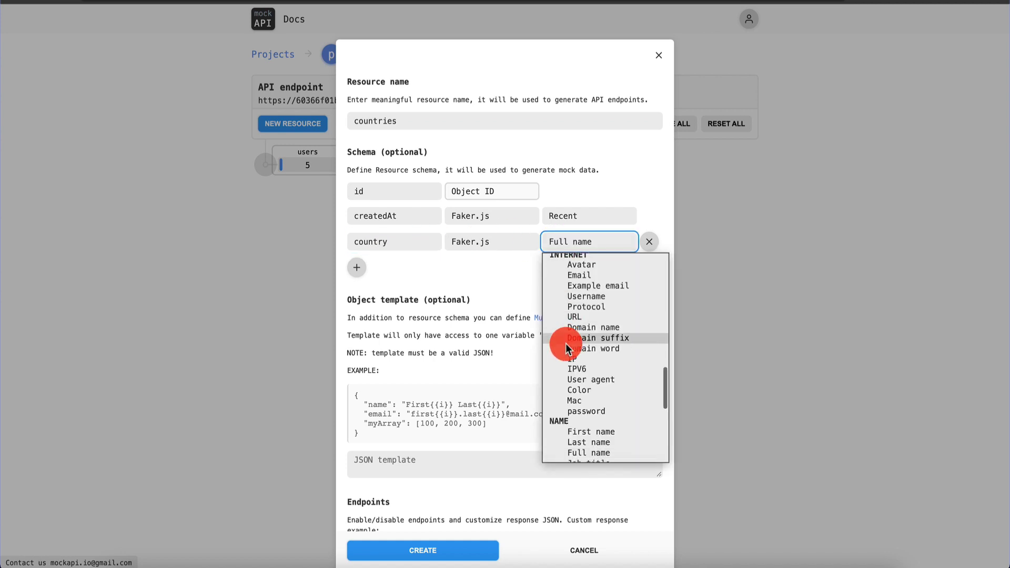
scroll(566, 343, up, 5)
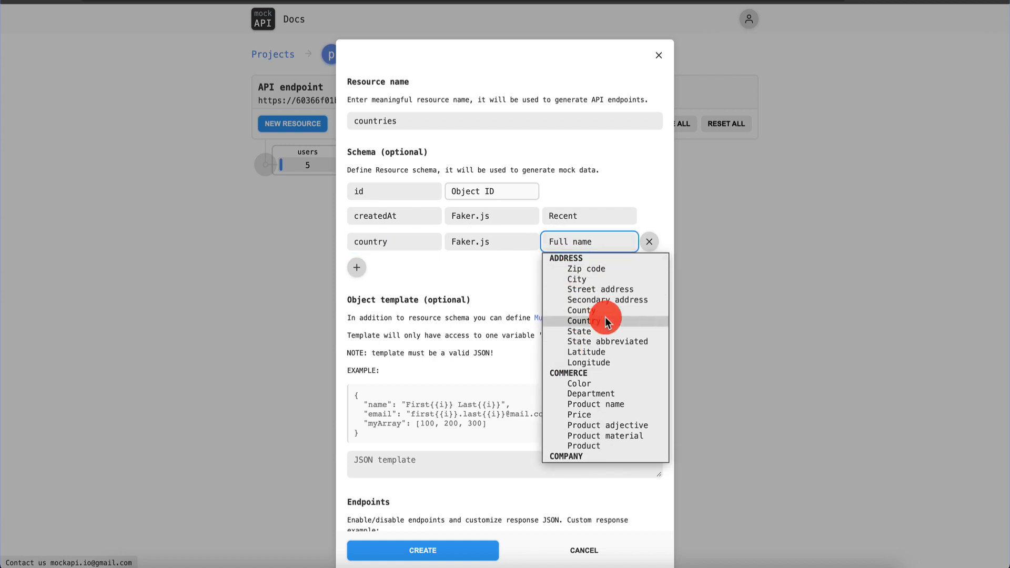
click(592, 321)
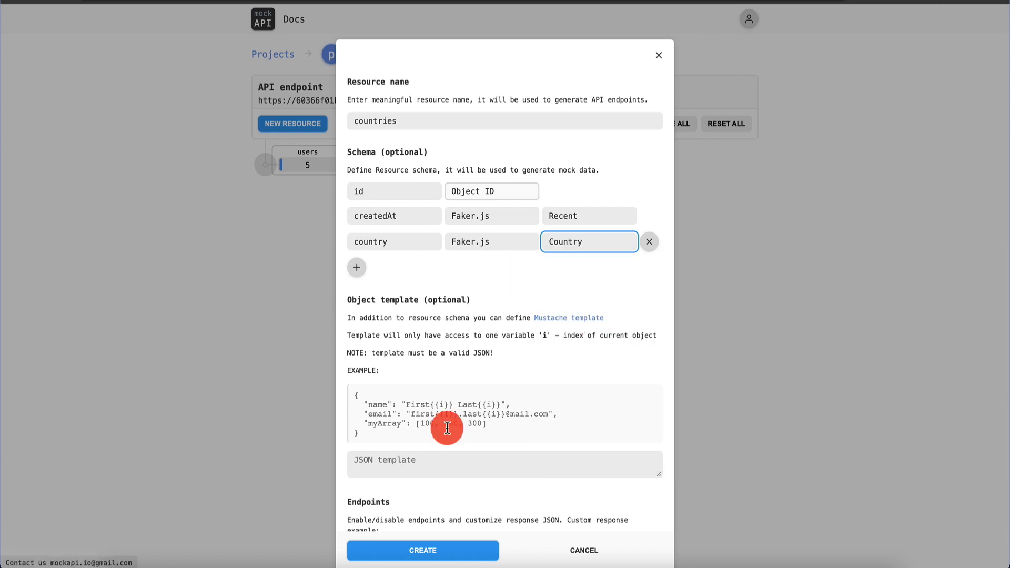
click(439, 550)
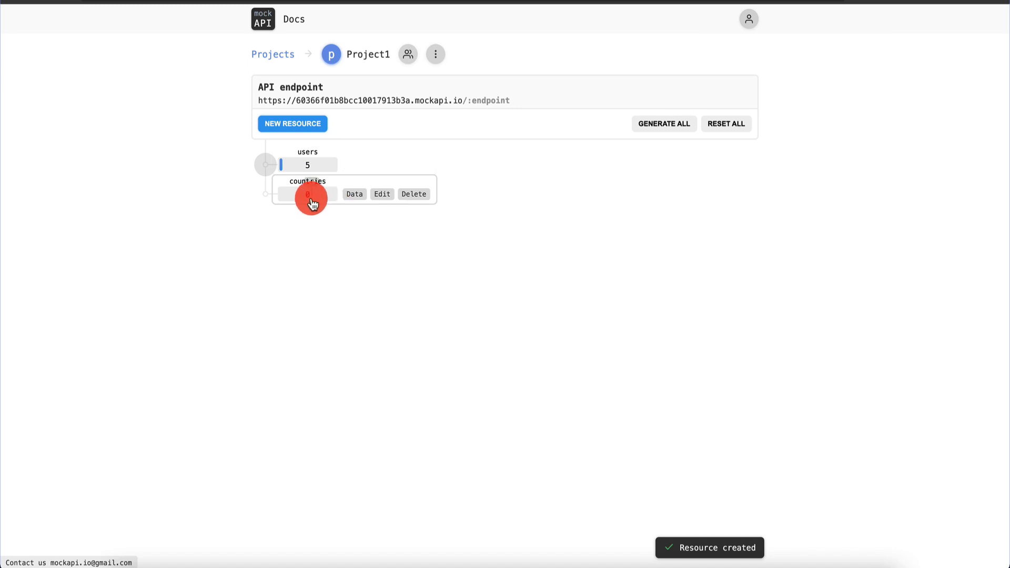
- Generate 5 records for the countries resource, examine its JSON data, and close it without changes
drag(309, 203, 284, 202)
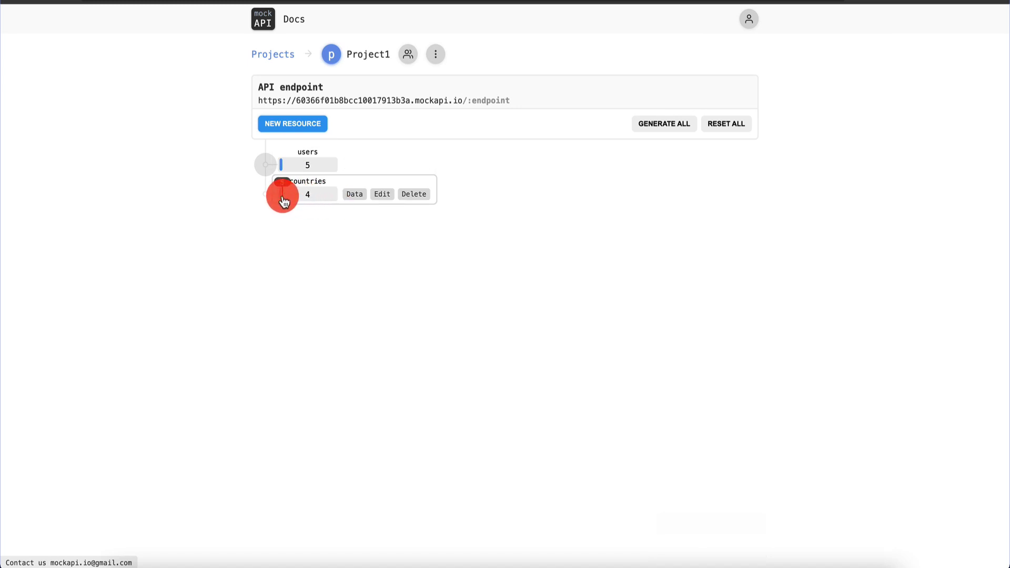
click(357, 200)
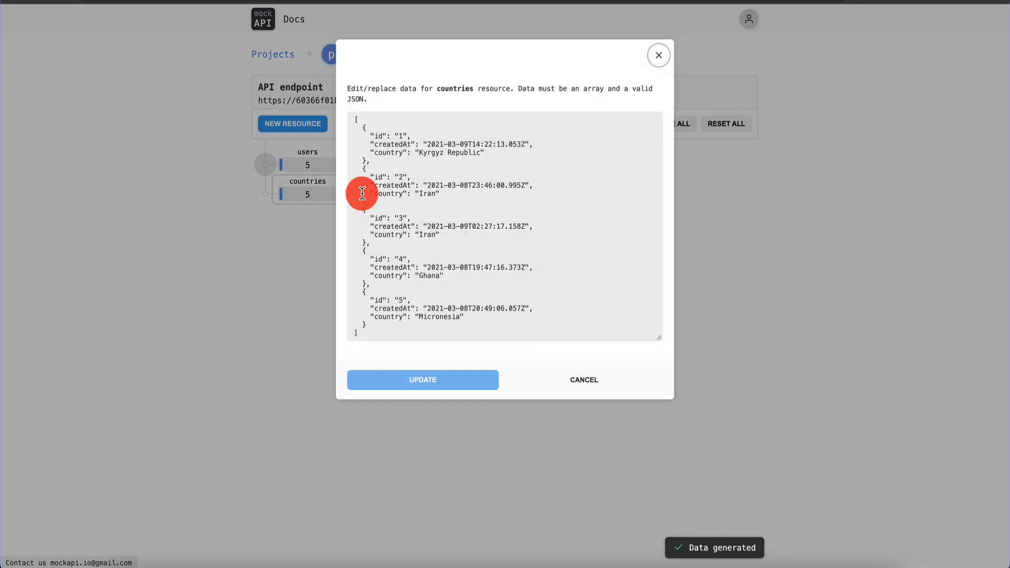
click(452, 164)
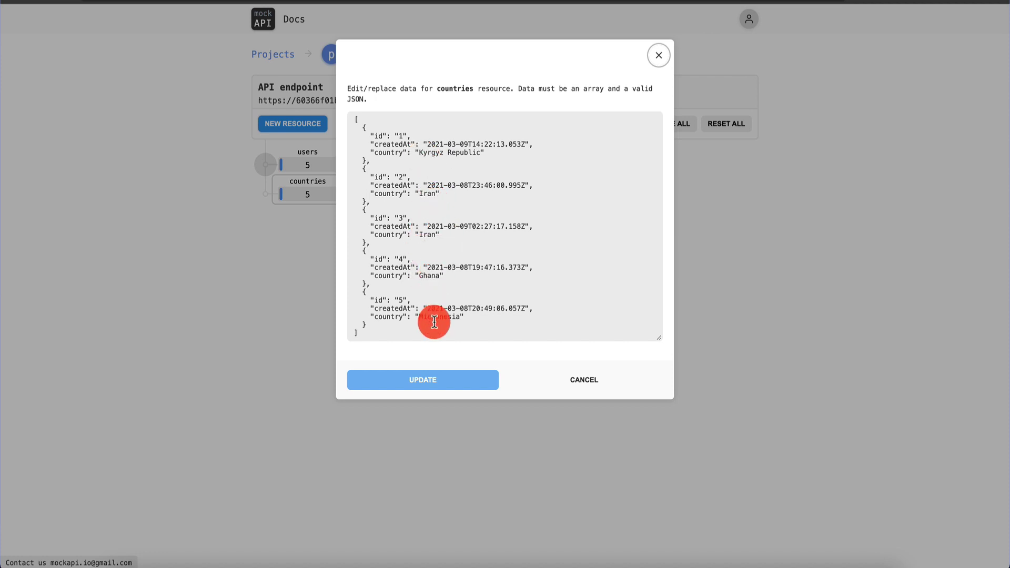
click(575, 380)
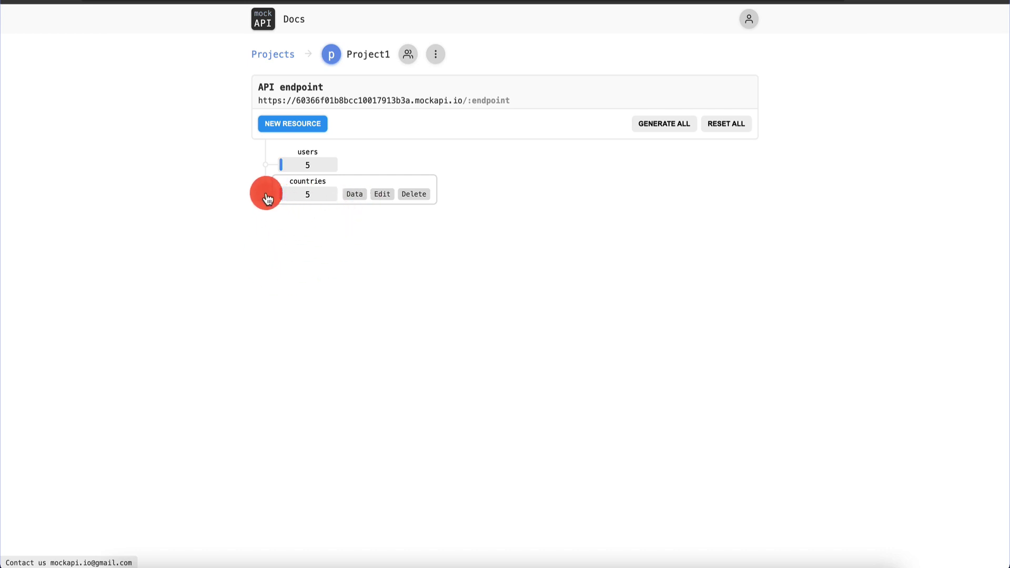
- Nest the countries resource under users as its child and generate 5 records for it
drag(266, 195, 263, 166)
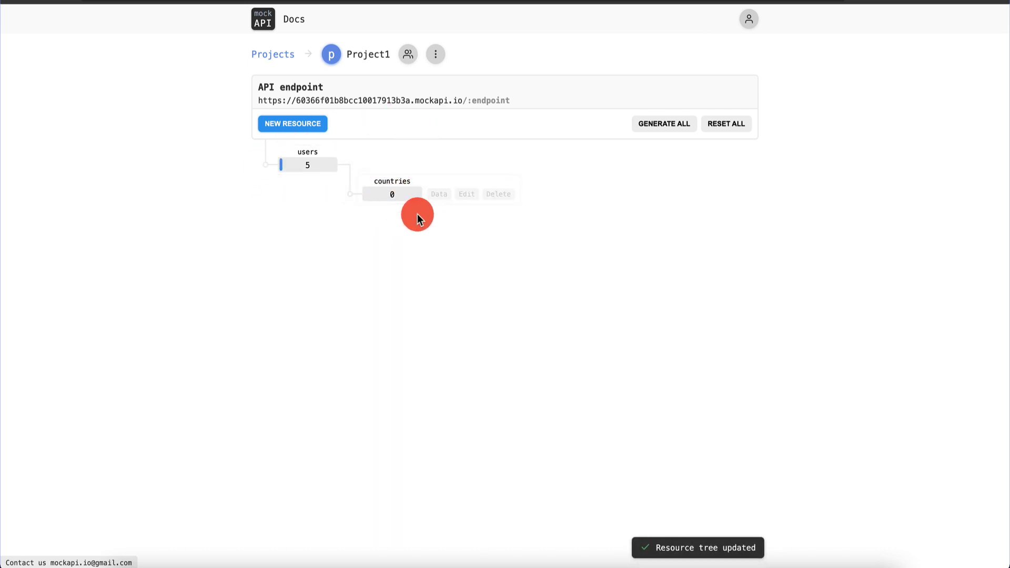
click(368, 202)
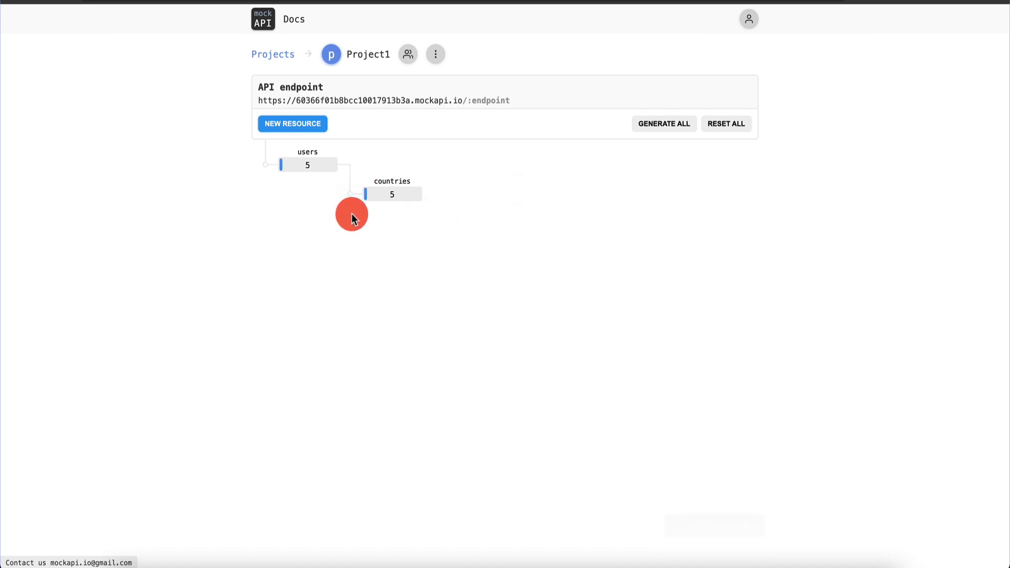
- Add a country field of type Child Resource linked to countries to the users schema, and update the resource
mouse_move(327, 169)
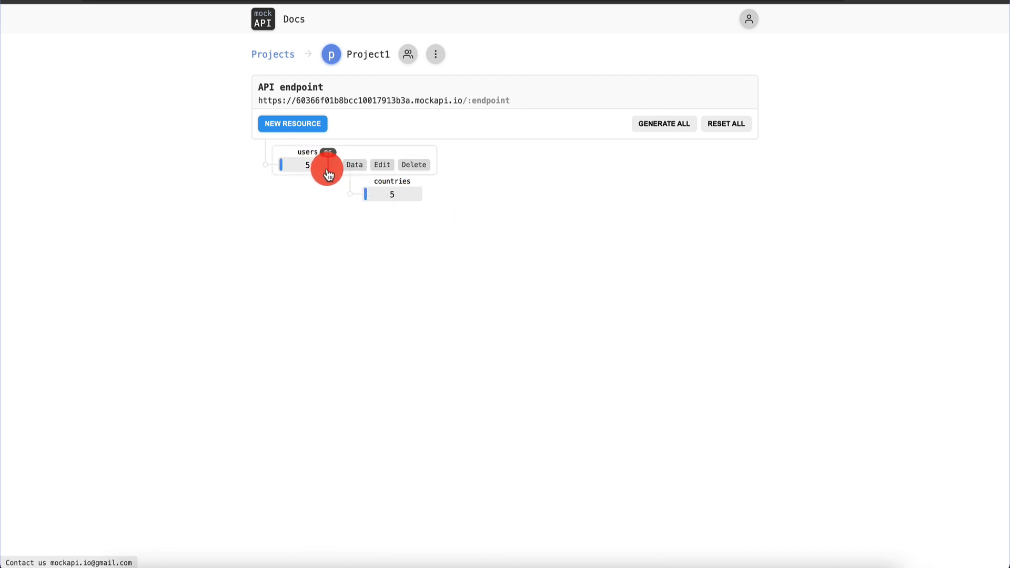
click(382, 168)
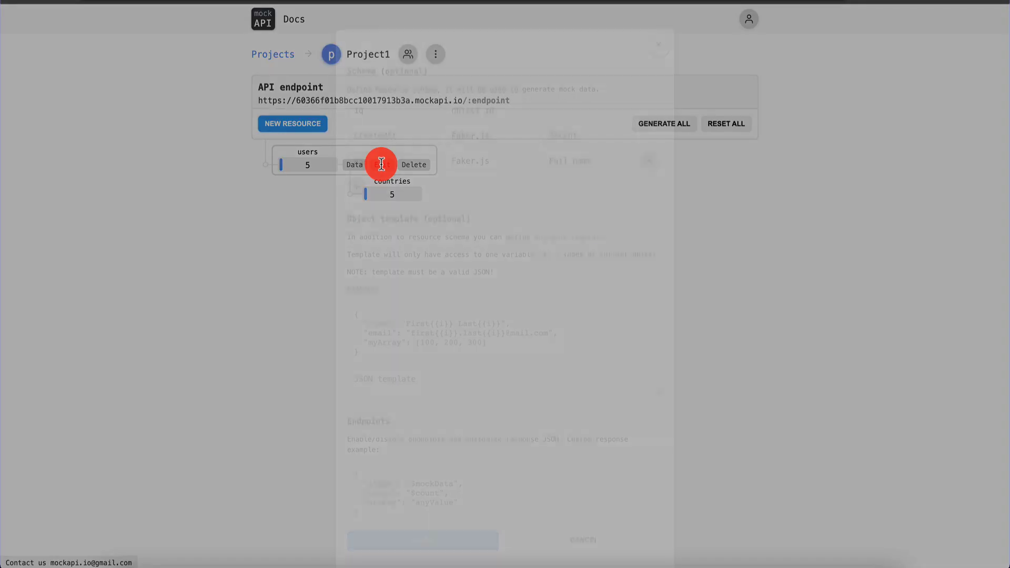
click(357, 203)
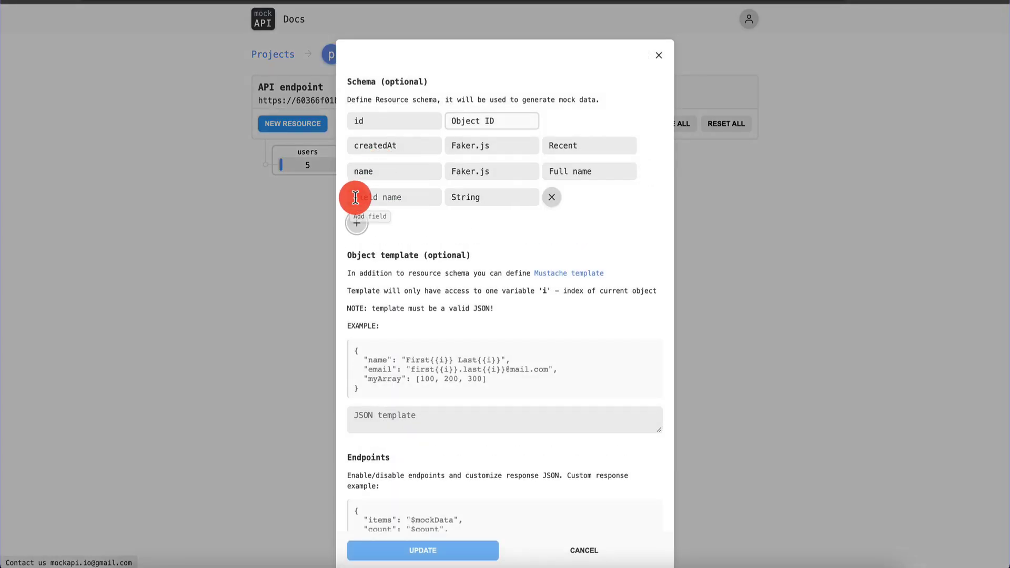
click(396, 199)
text(country)
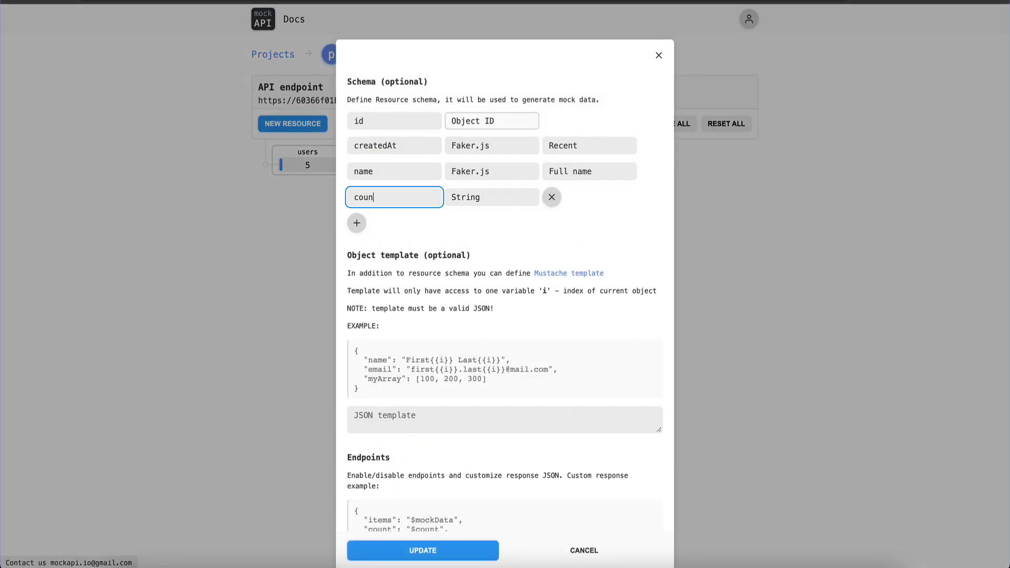
click(480, 204)
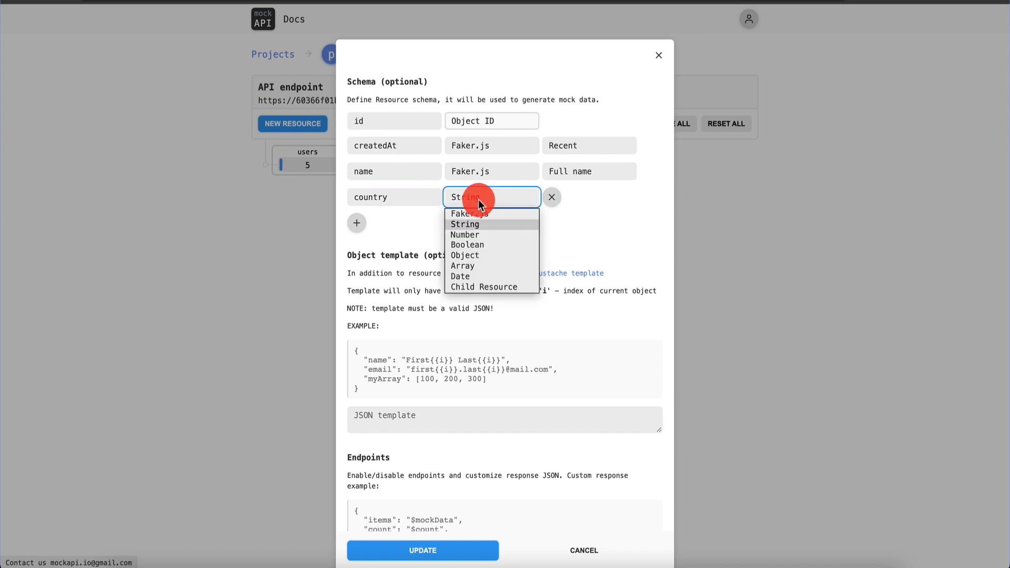
click(494, 288)
click(576, 198)
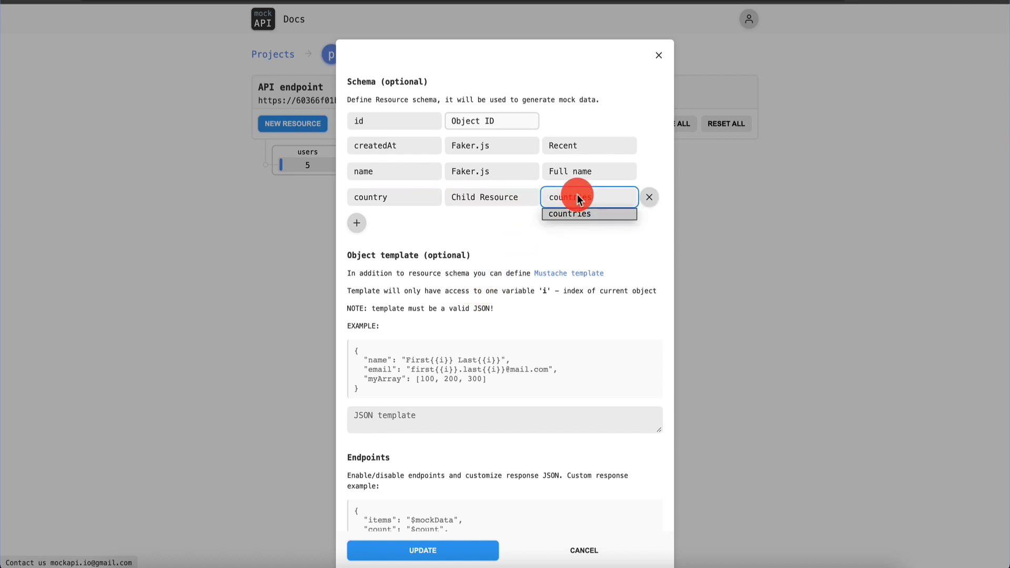
click(577, 213)
click(442, 548)
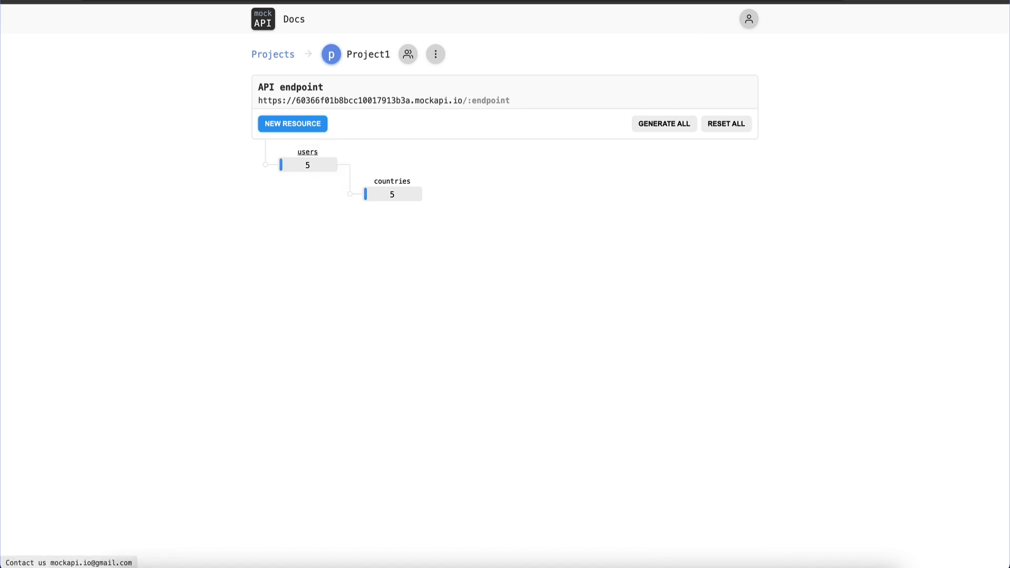
- Inspect the users endpoint's JSON output, focusing on the first record and its nested country data
key(ctrl+Tab)
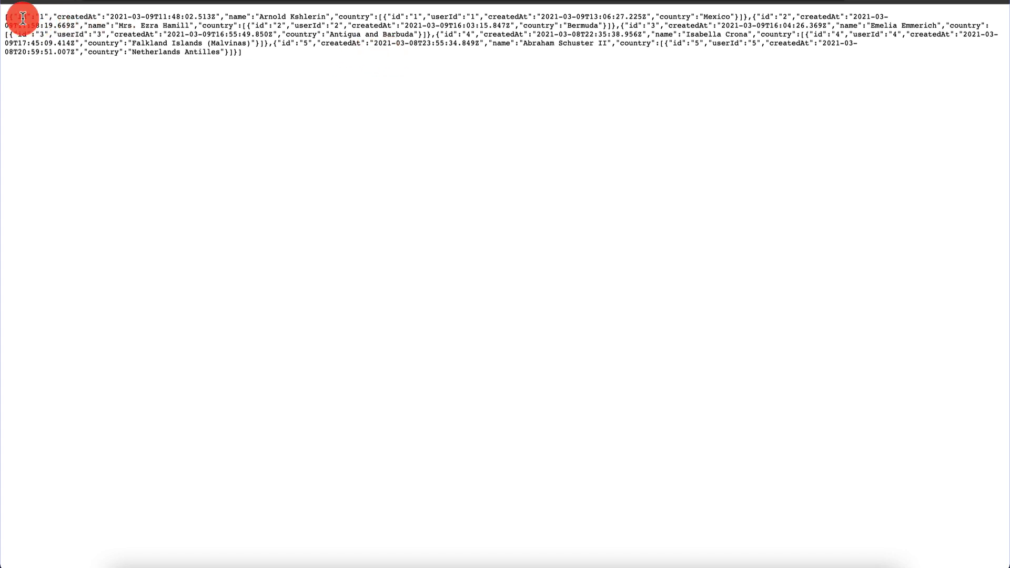
drag(9, 16, 97, 17)
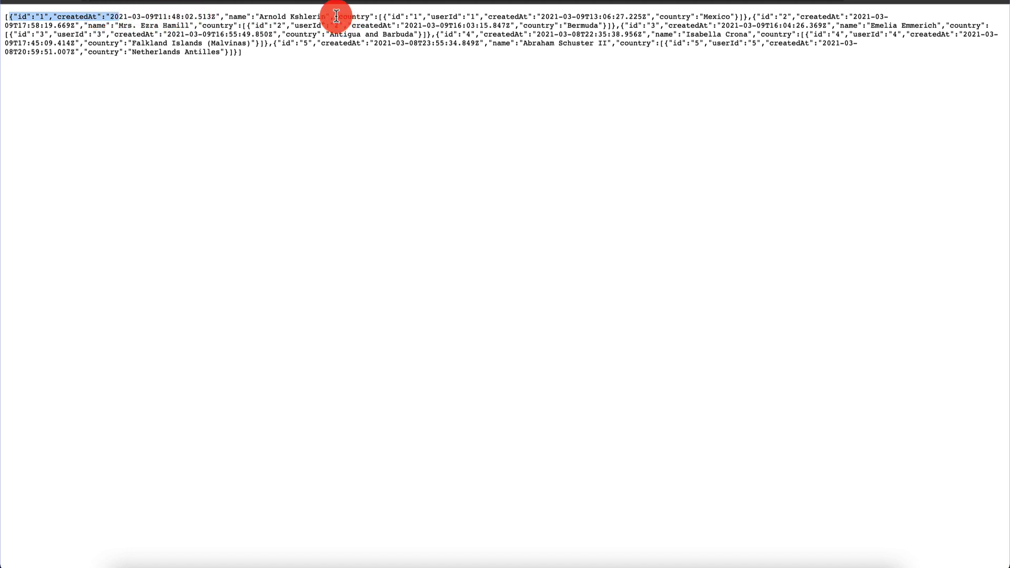
drag(334, 16, 726, 17)
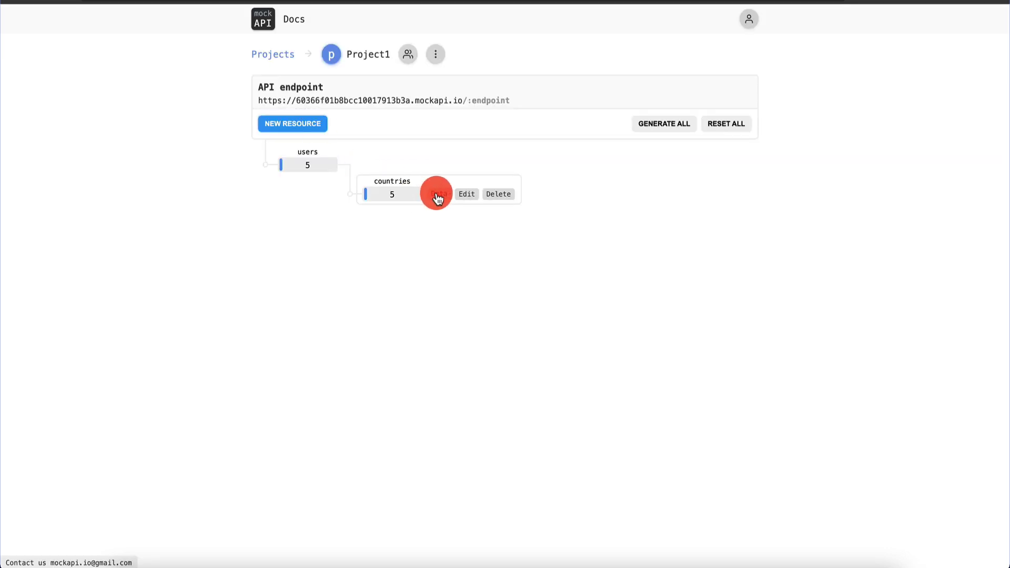
- Return to the project page and examine the countries resource's JSON records and schema, closing both without changes
click(436, 193)
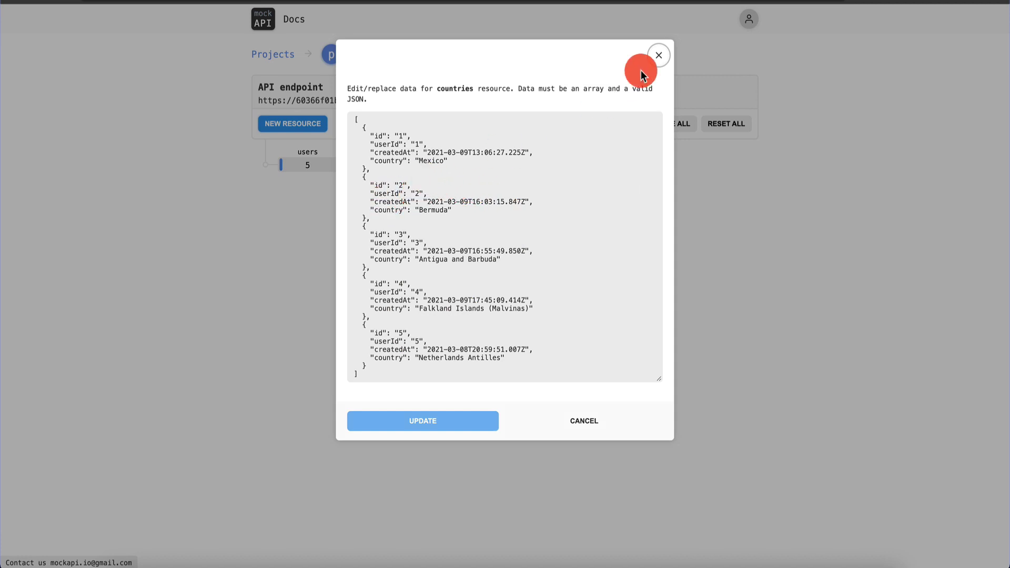
click(653, 62)
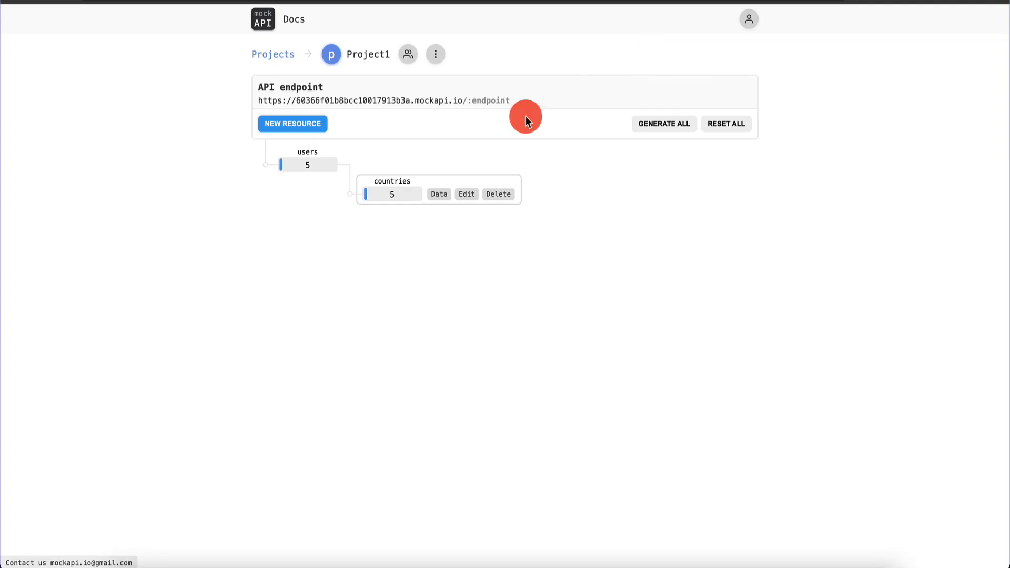
click(437, 193)
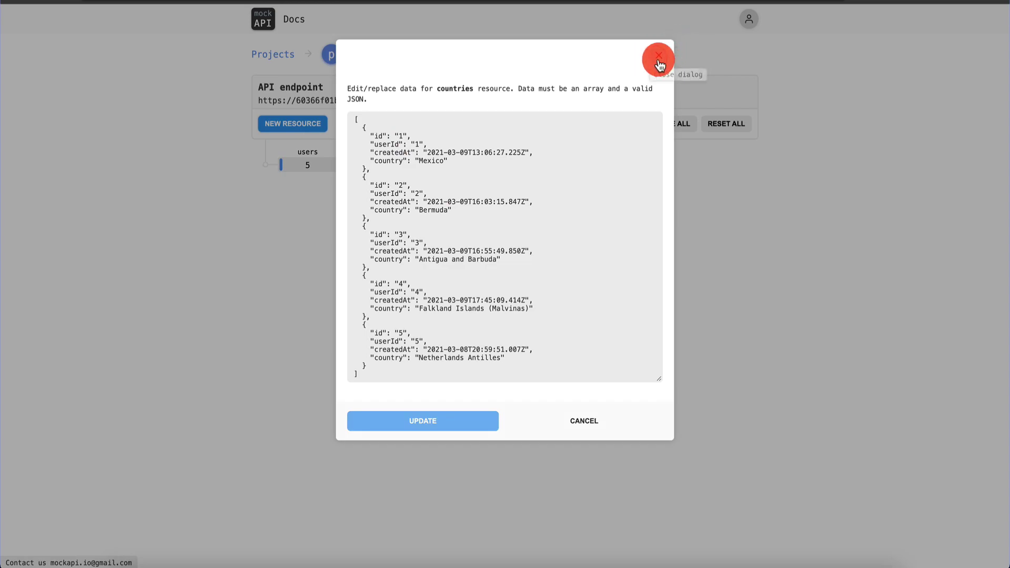
click(655, 60)
click(473, 195)
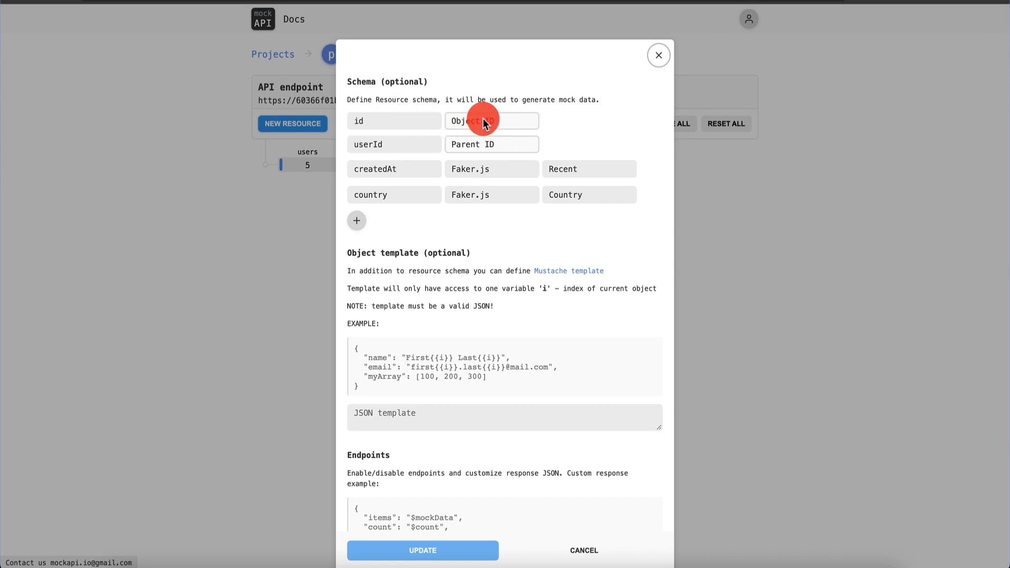
click(652, 59)
- Review the users resource's schema with its country child field, and close it without changes
mouse_move(360, 165)
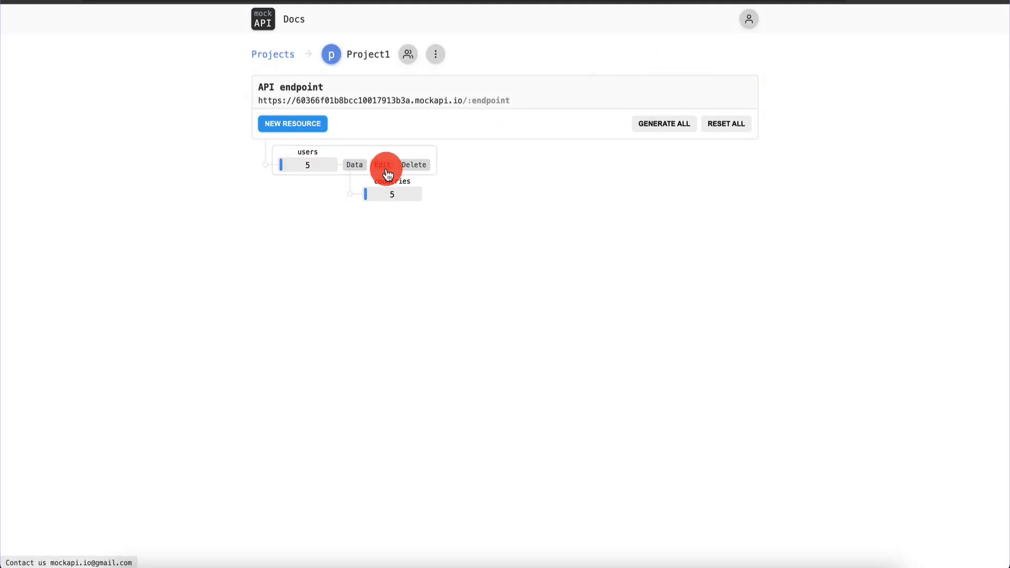
click(384, 170)
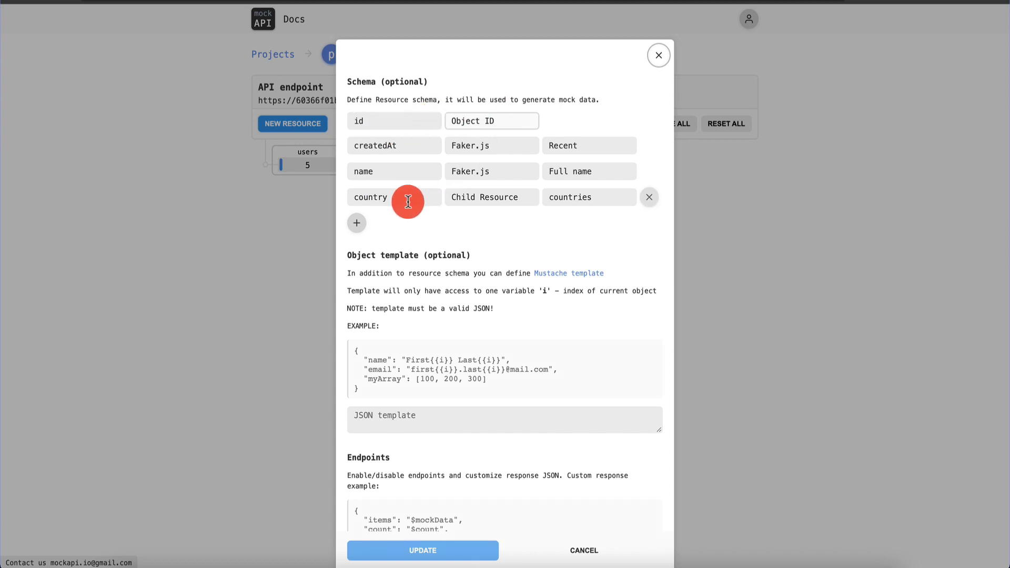
click(657, 56)
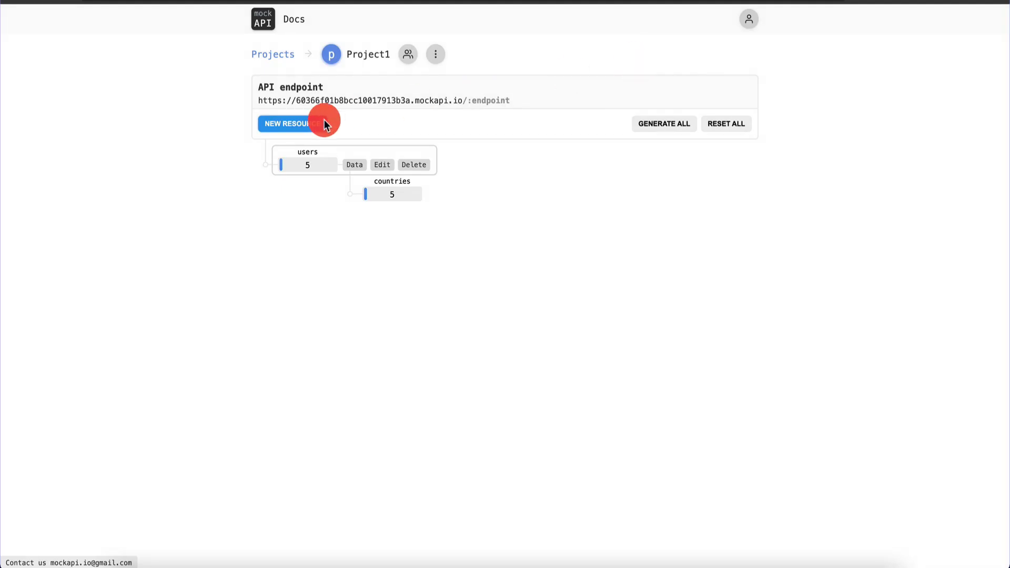
- Open the users endpoint and request the single records with IDs 1, 2, 3 and 4 to inspect each JSON response
click(315, 156)
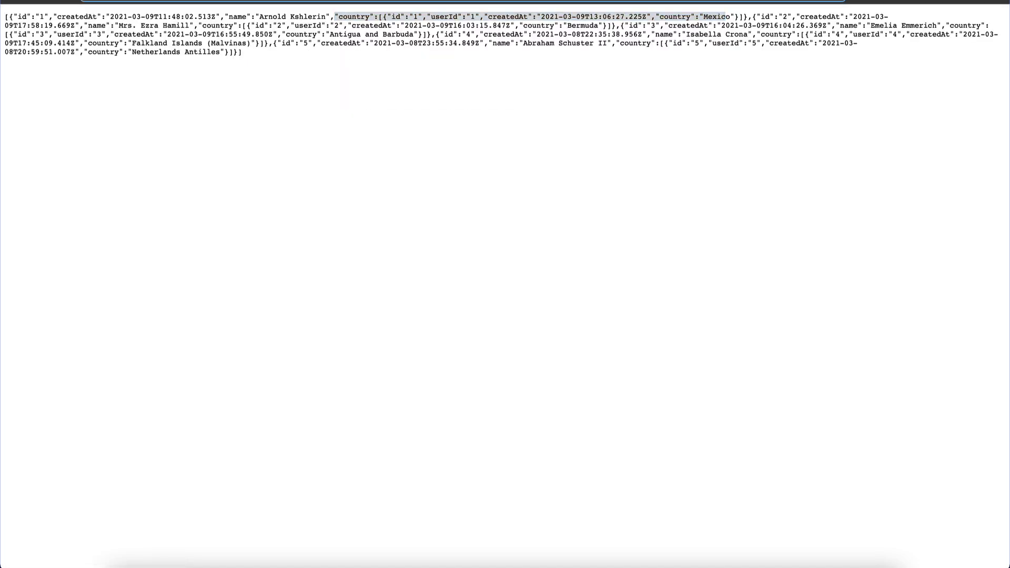
text(/1)
key(Return)
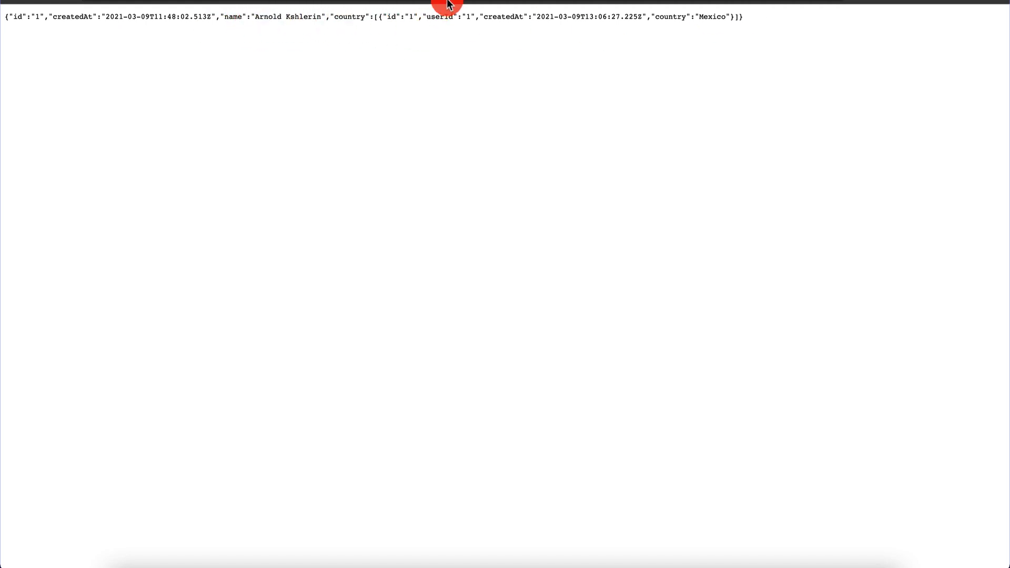
key(BackSpace)
text(2)
key(Return)
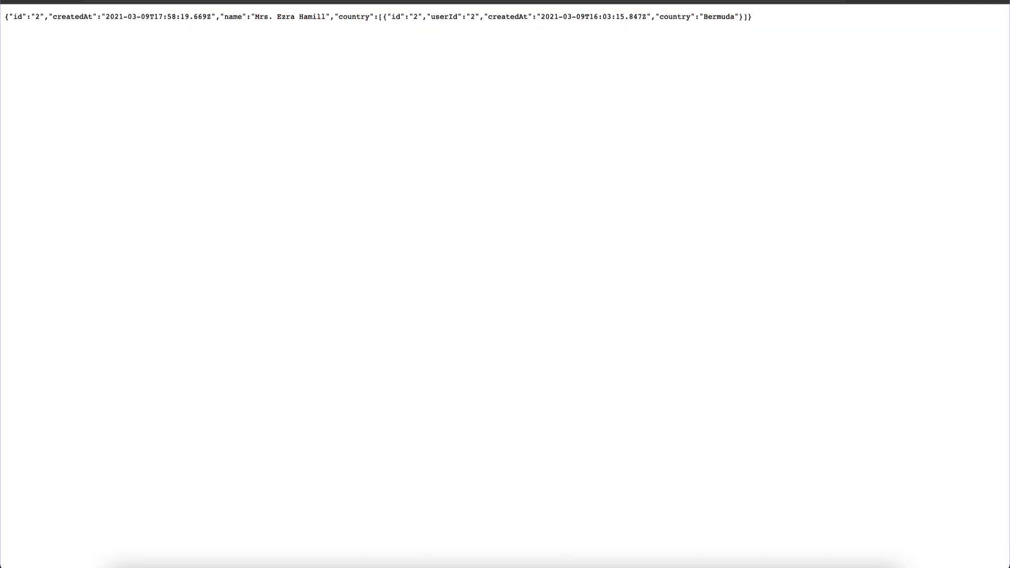
key(BackSpace)
text(3)
key(Return)
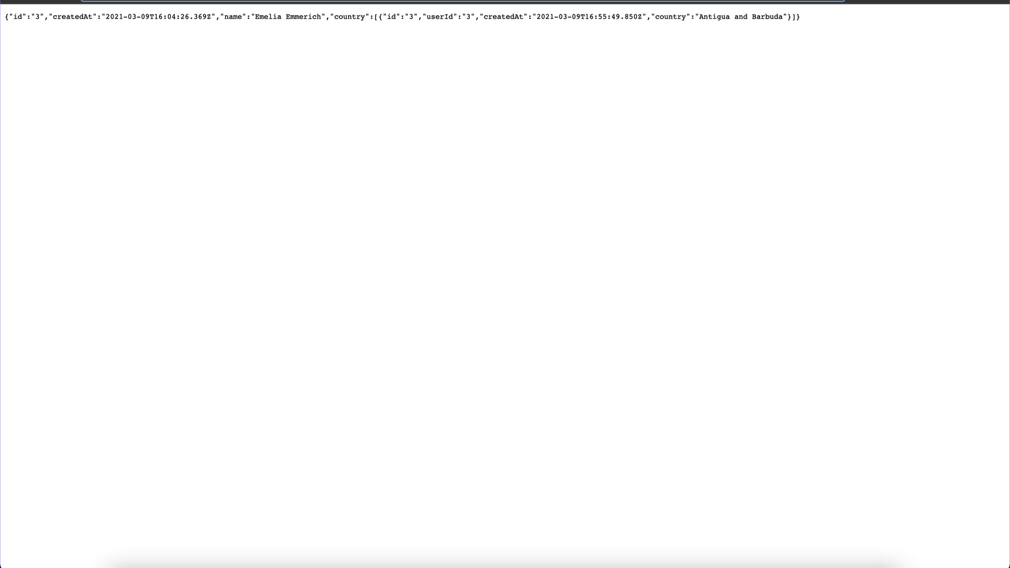
key(BackSpace)
text(4)
key(Return)
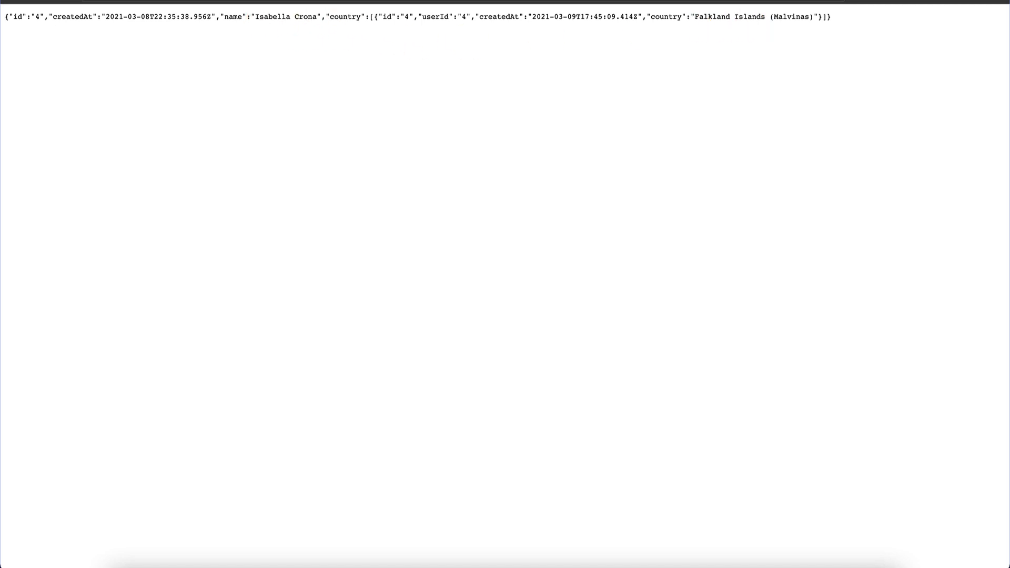
- Request the single user record with ID 5, and return to the full users endpoint response
key(BackSpace)
text(5)
key(Return)
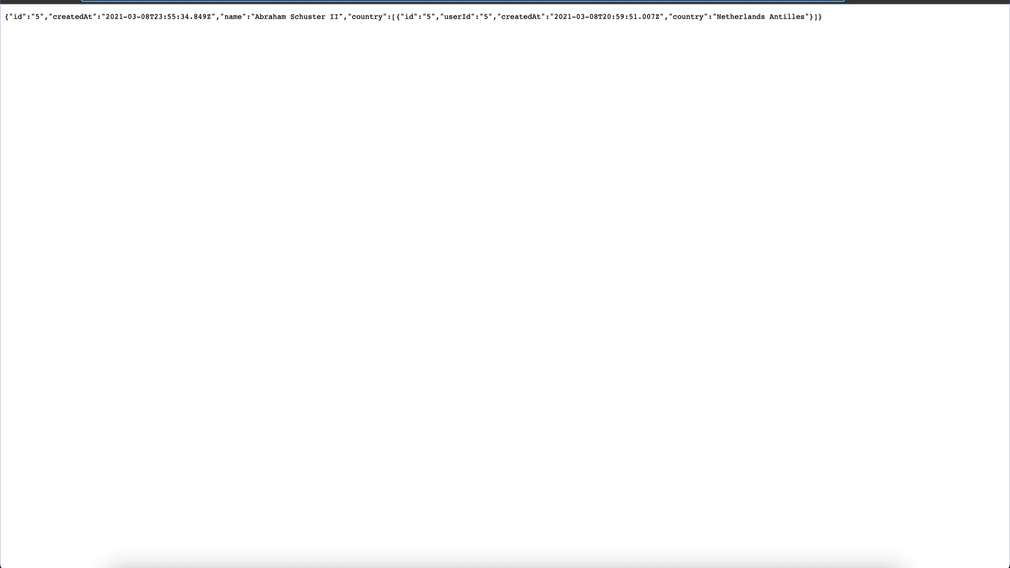
key(BackSpace)
key(BackSpace)
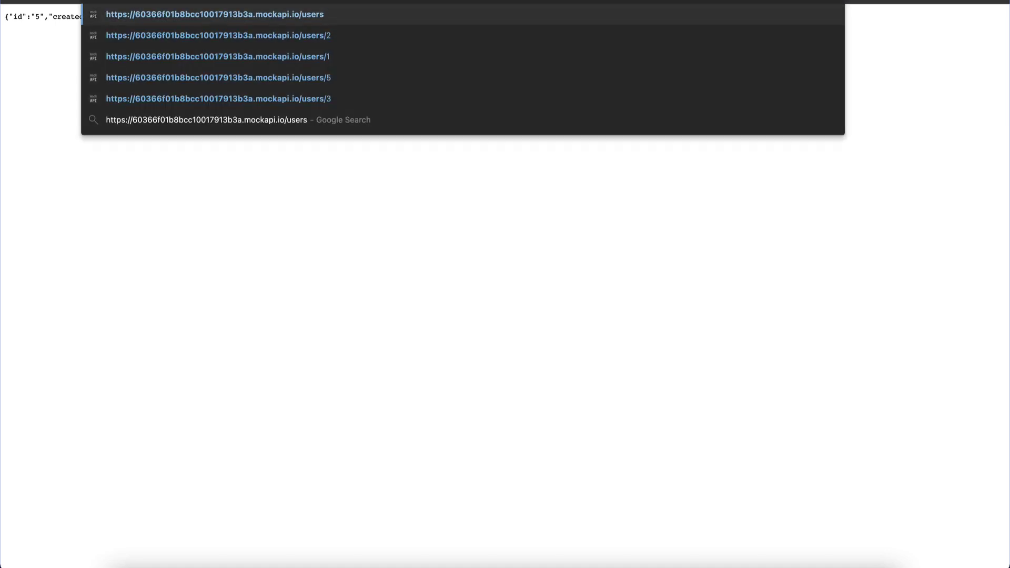
key(Return)
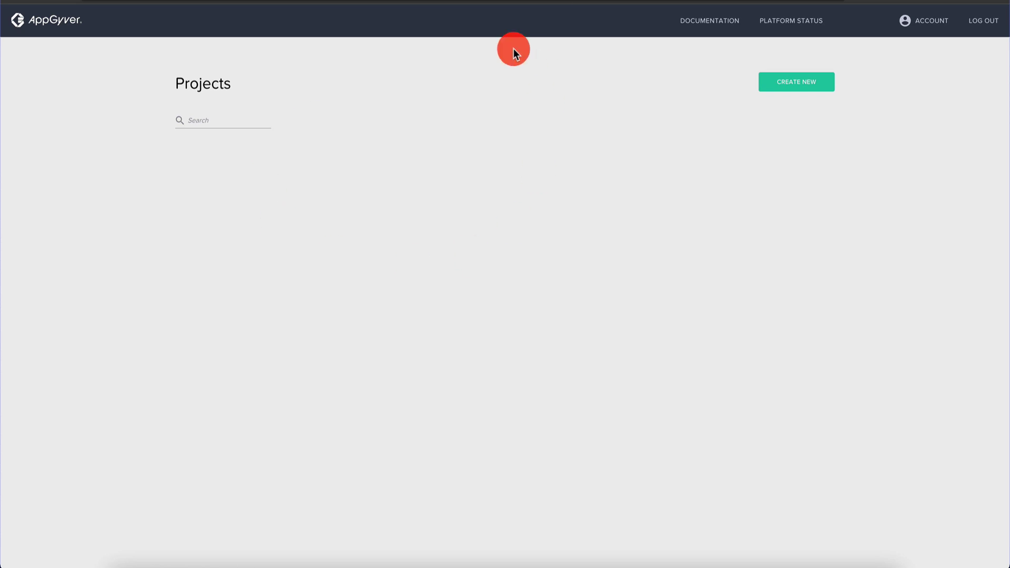
- Switch to AppGyver and create a new app named Travel with the Default Theme (blank app) template
click(789, 90)
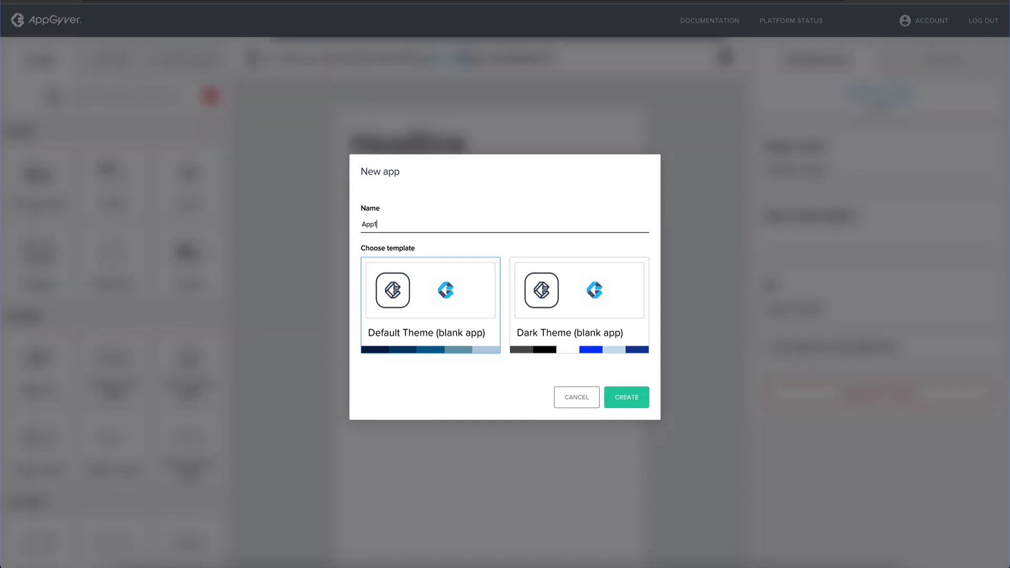
text(Travel)
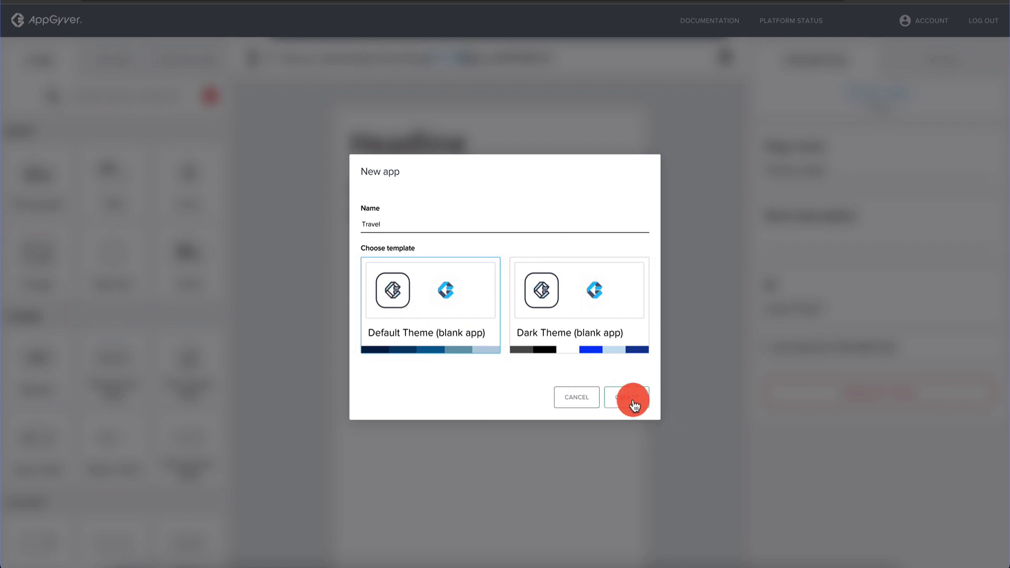
click(631, 400)
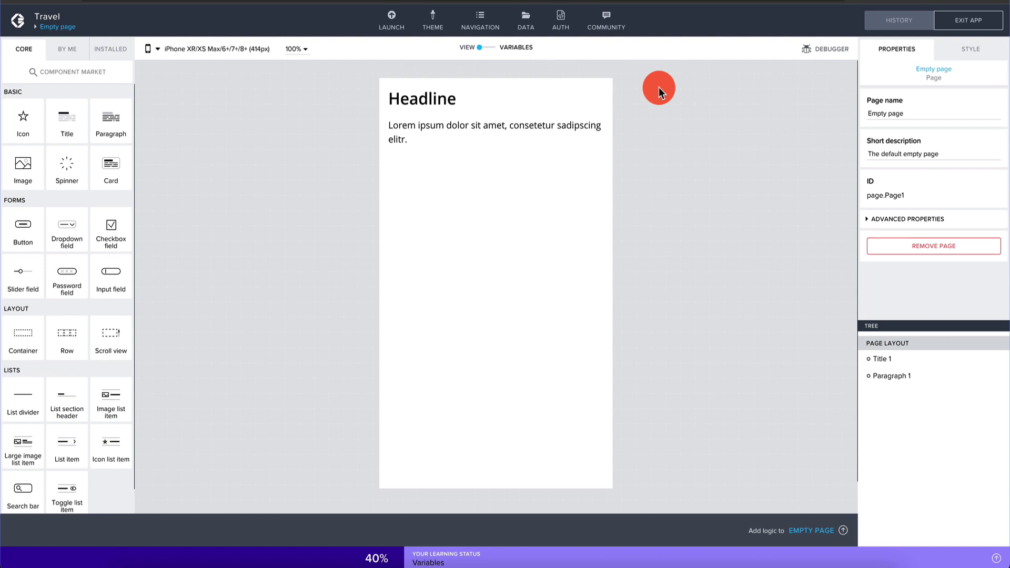
- Add a REST API direct integration data resource with resource ID Api and short description Api
click(524, 22)
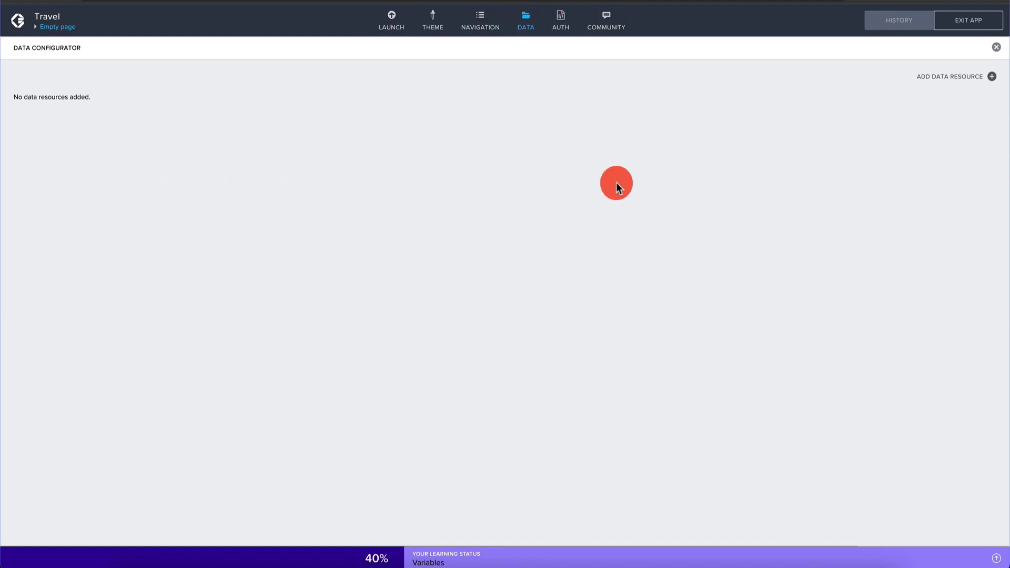
click(945, 77)
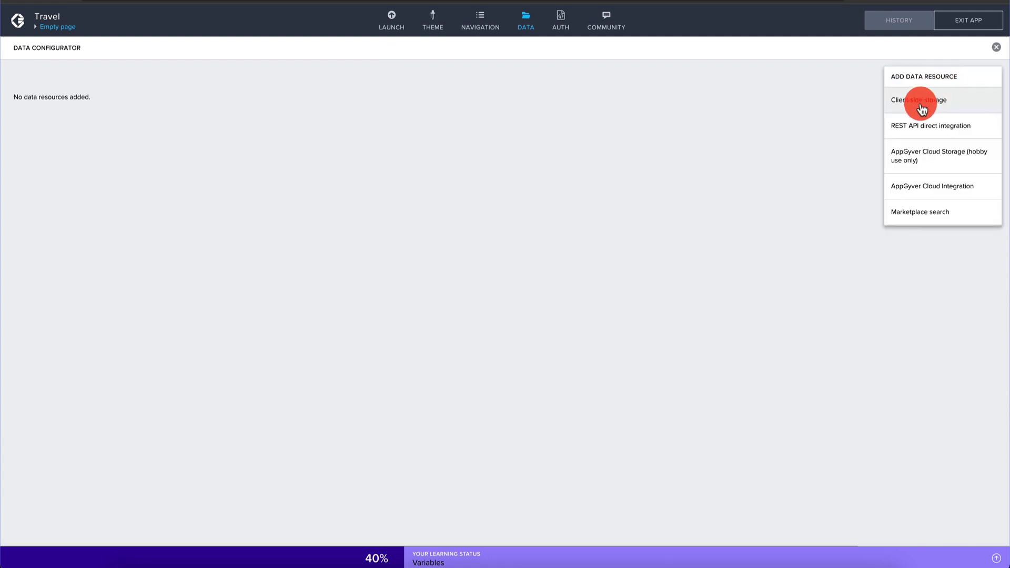
click(947, 126)
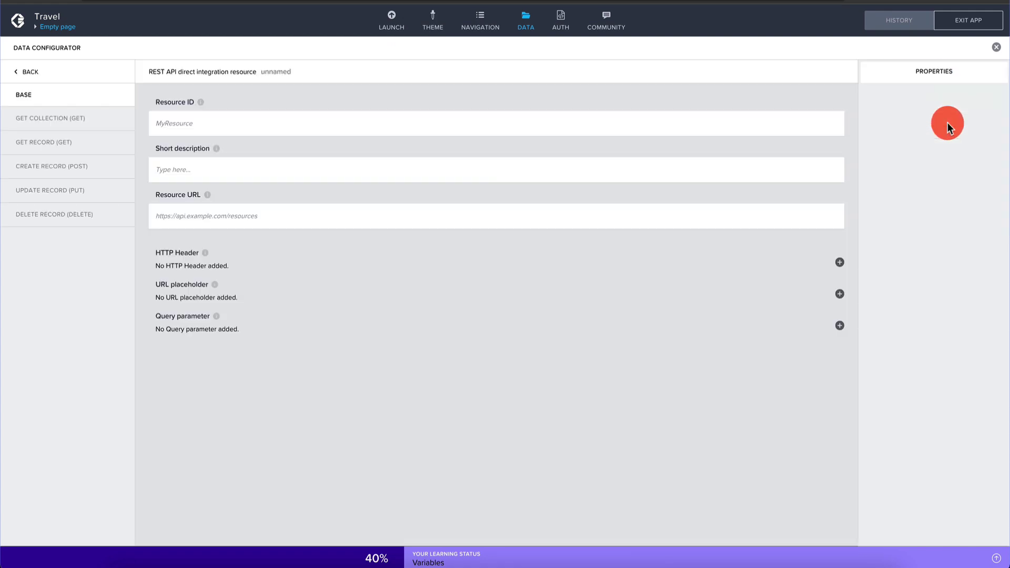
click(359, 115)
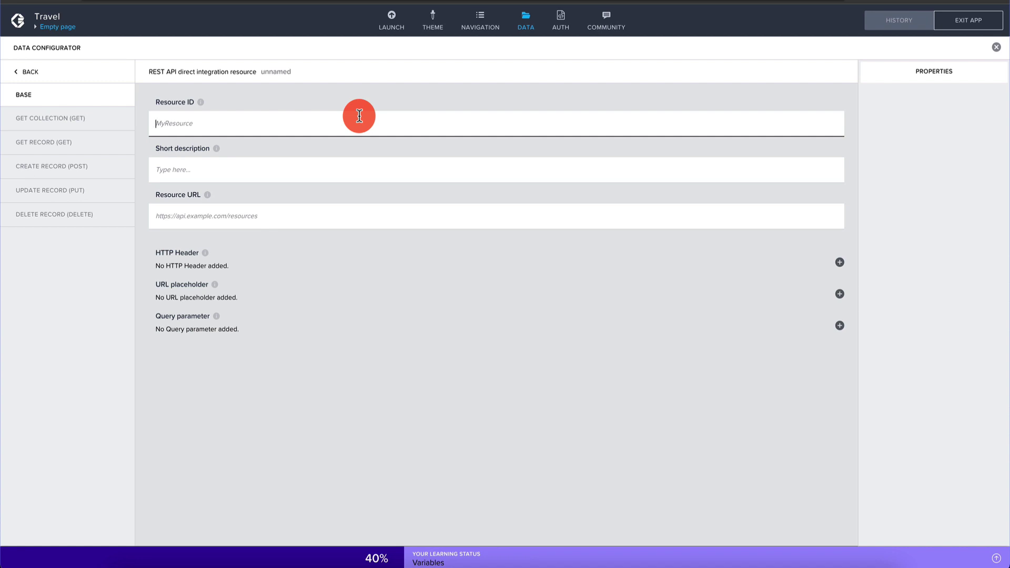
text(Api)
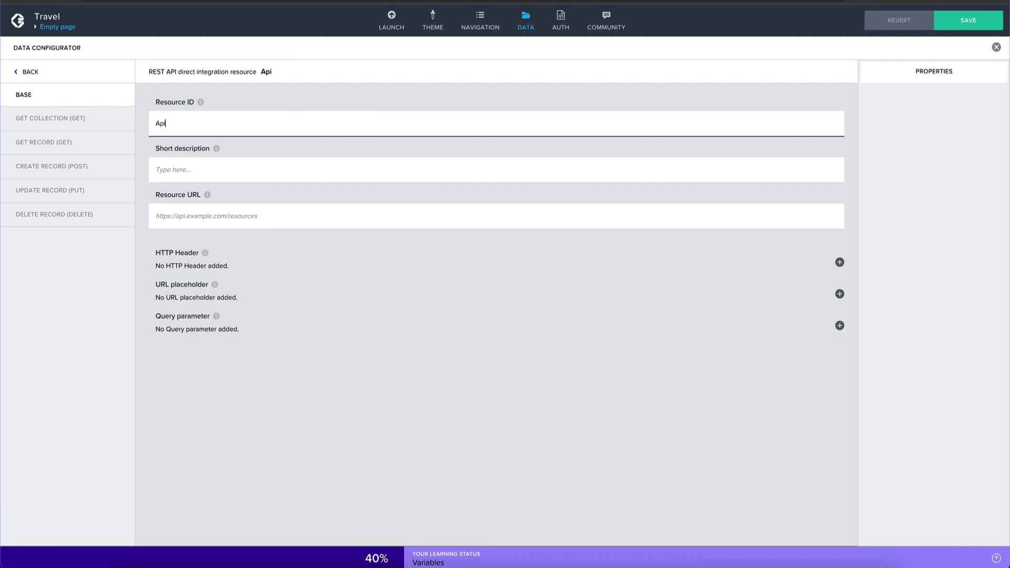
click(252, 169)
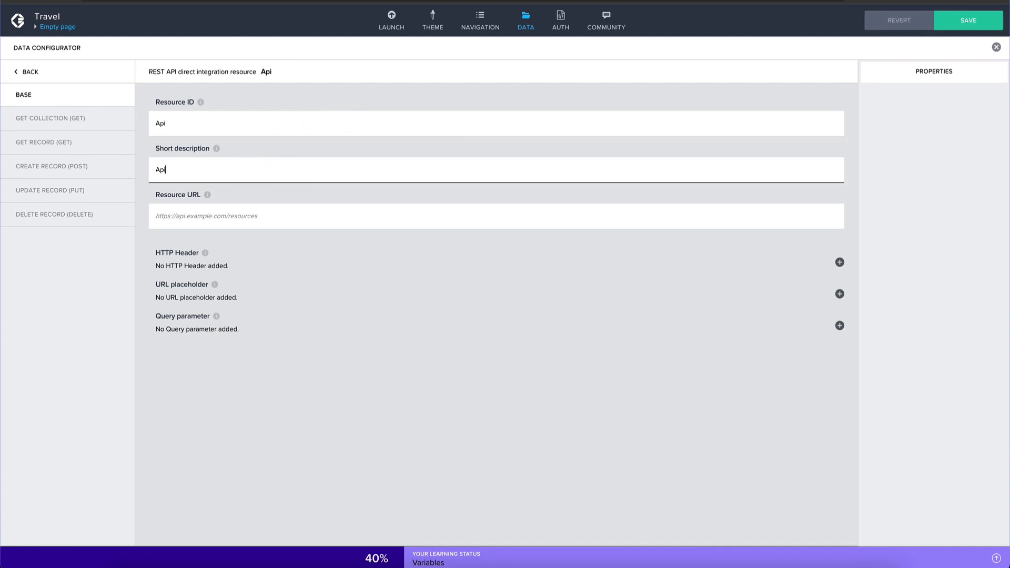
click(178, 215)
click(384, 4)
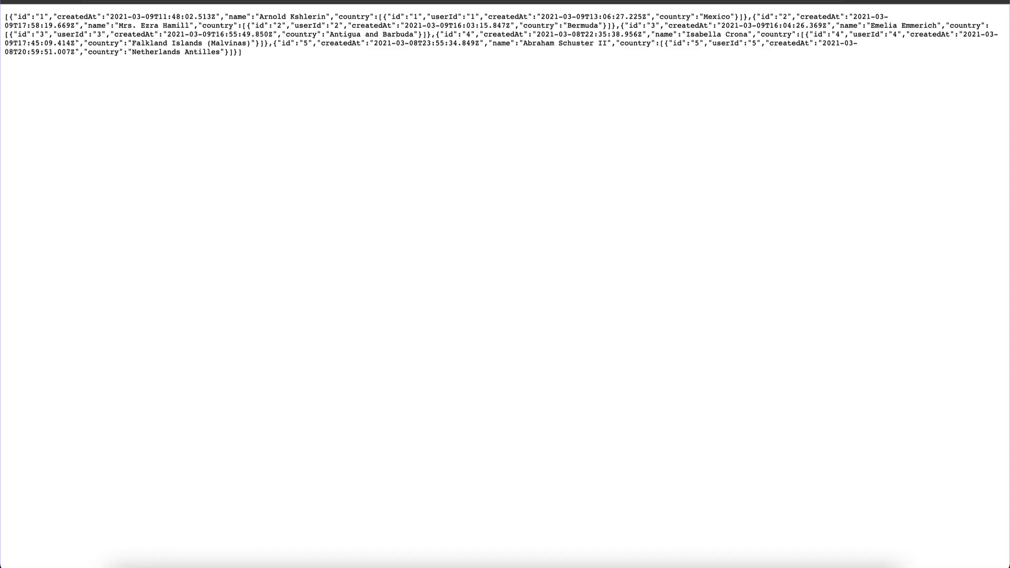
click(384, 0)
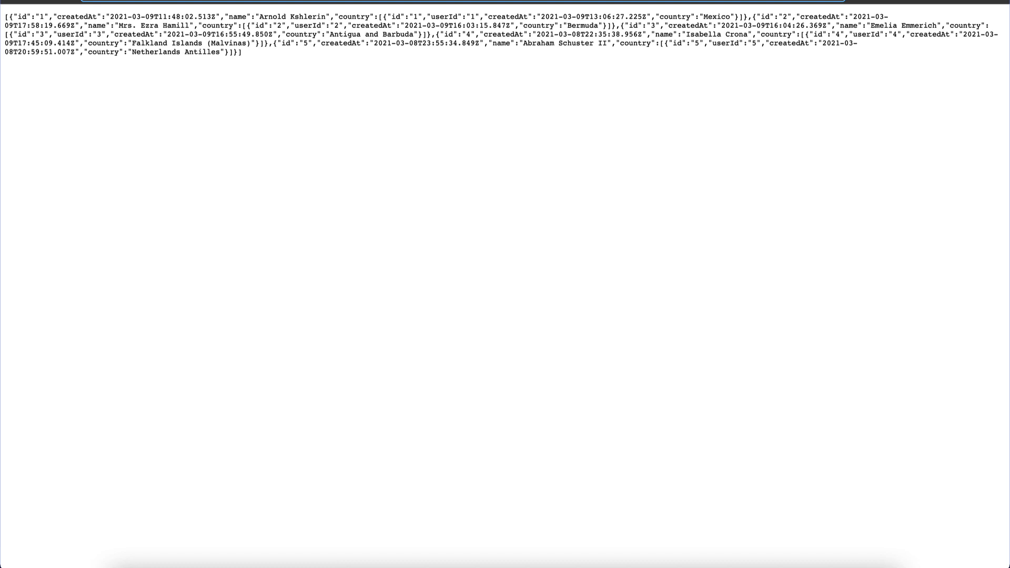
click(709, 2)
click(257, 216)
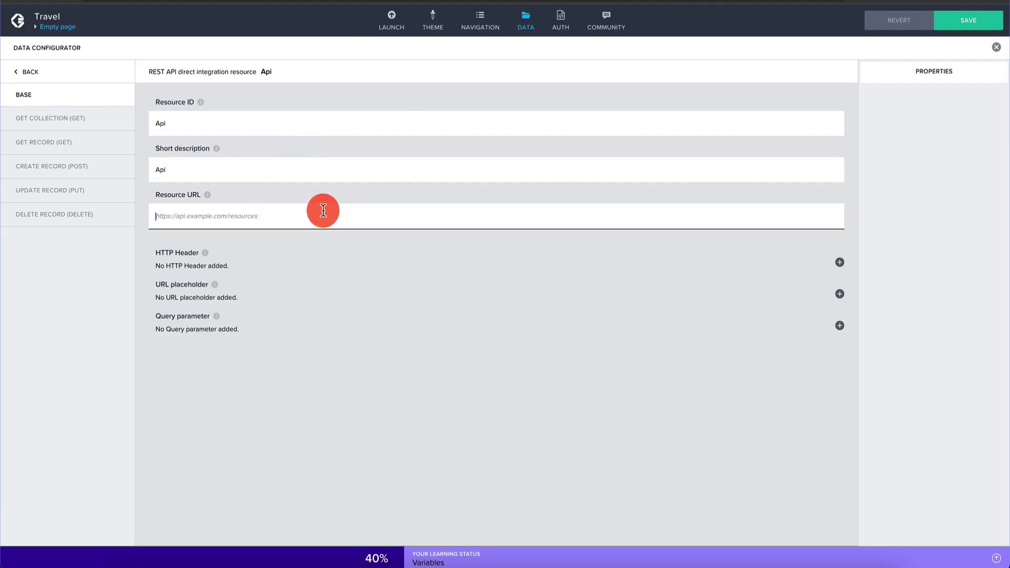
text(https://60366f01b8bcc10017913b3a.mockapi.io/users)
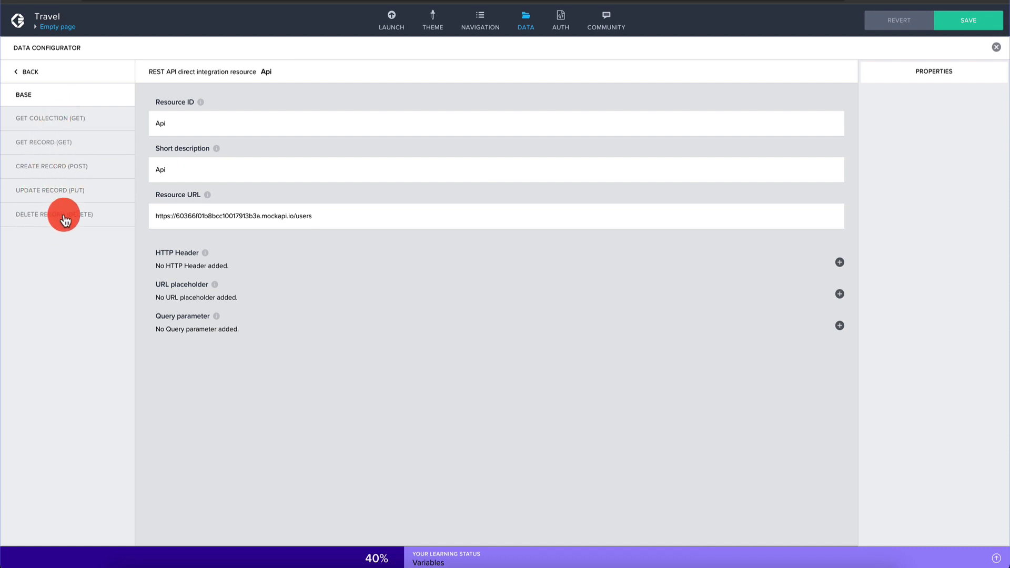
- Run a test of the Get collection (GET) method, leaving its relative path and response key path empty
click(60, 121)
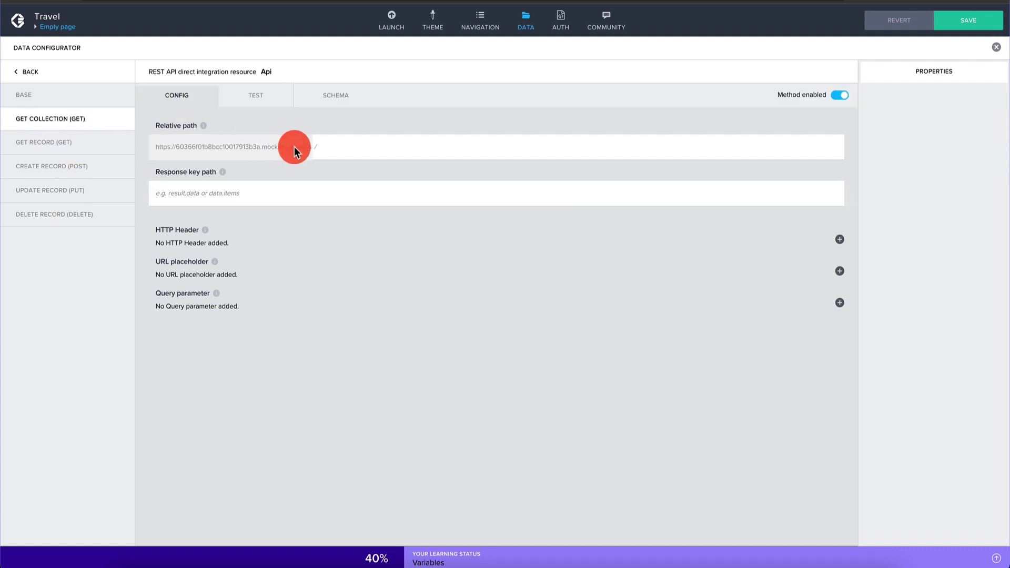
click(318, 147)
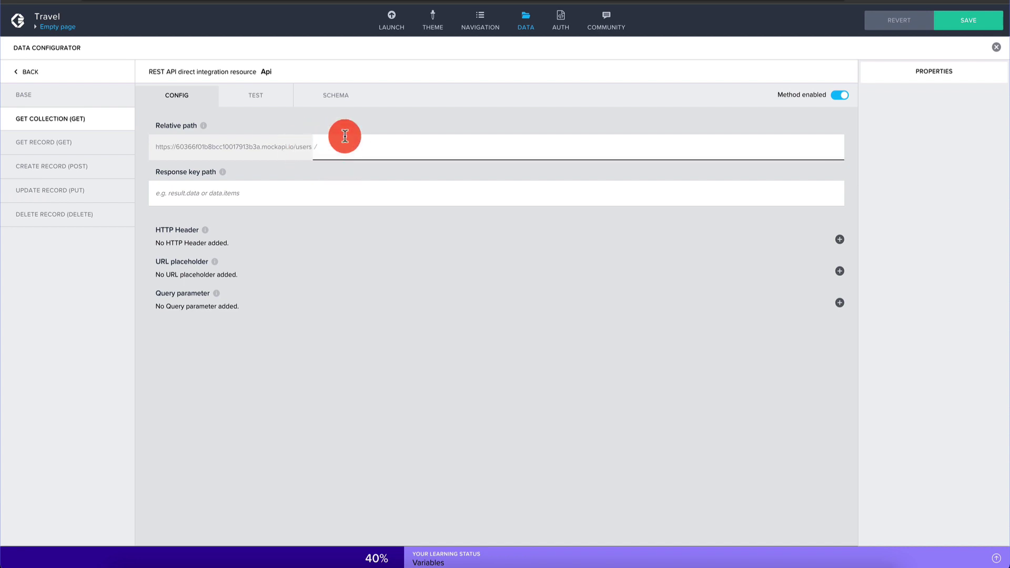
click(245, 193)
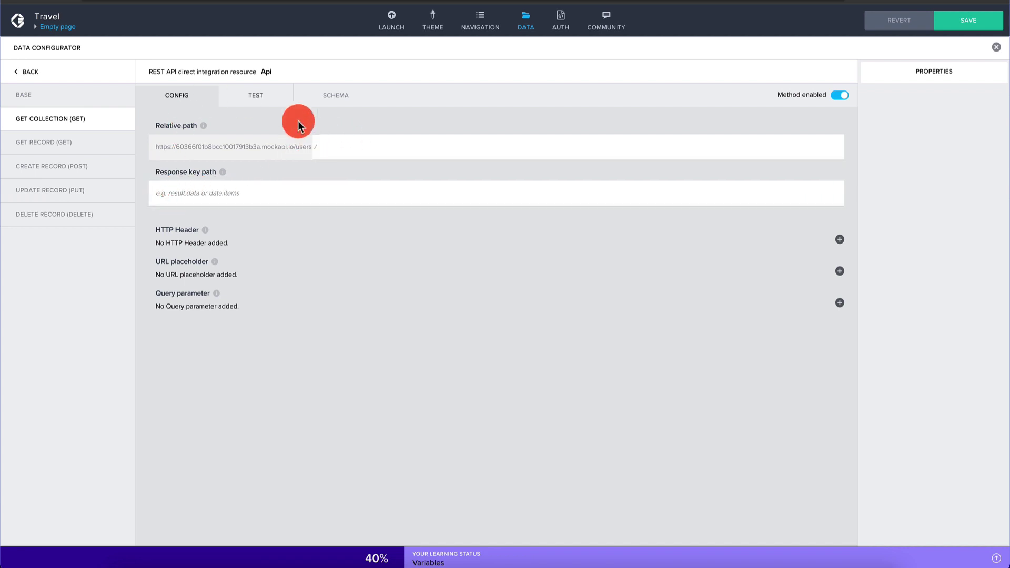
click(258, 95)
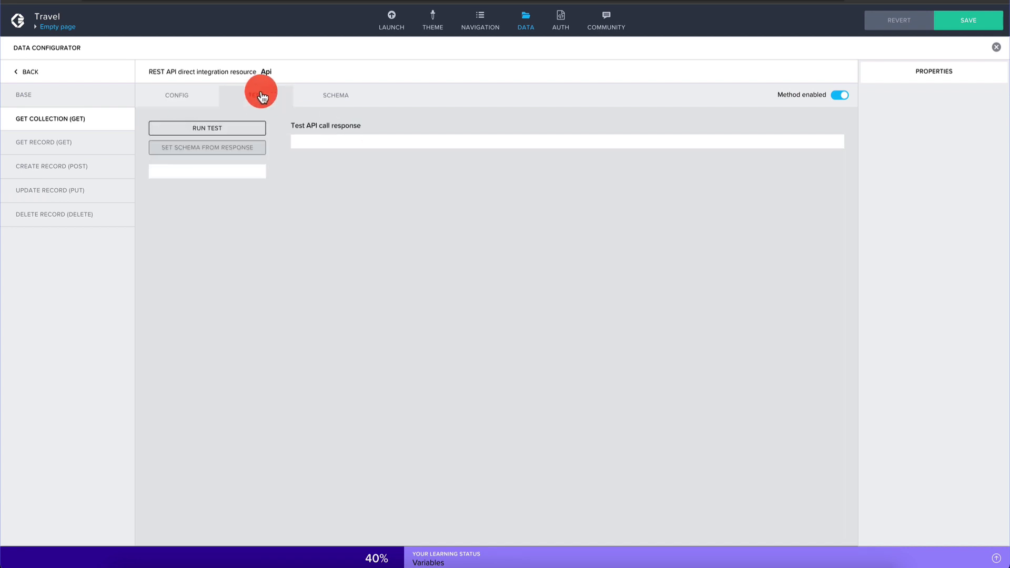
click(225, 138)
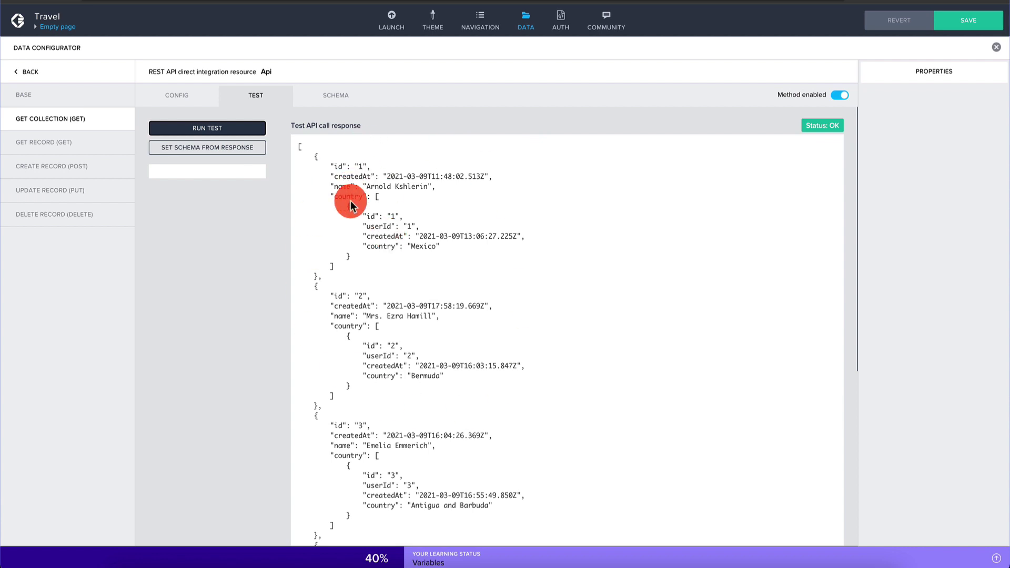
- Review the returned user records, set the Get collection schema from the test response and save the app
scroll(351, 201, down, 4)
scroll(349, 198, up, 4)
scroll(413, 177, down, 6)
scroll(412, 176, up, 6)
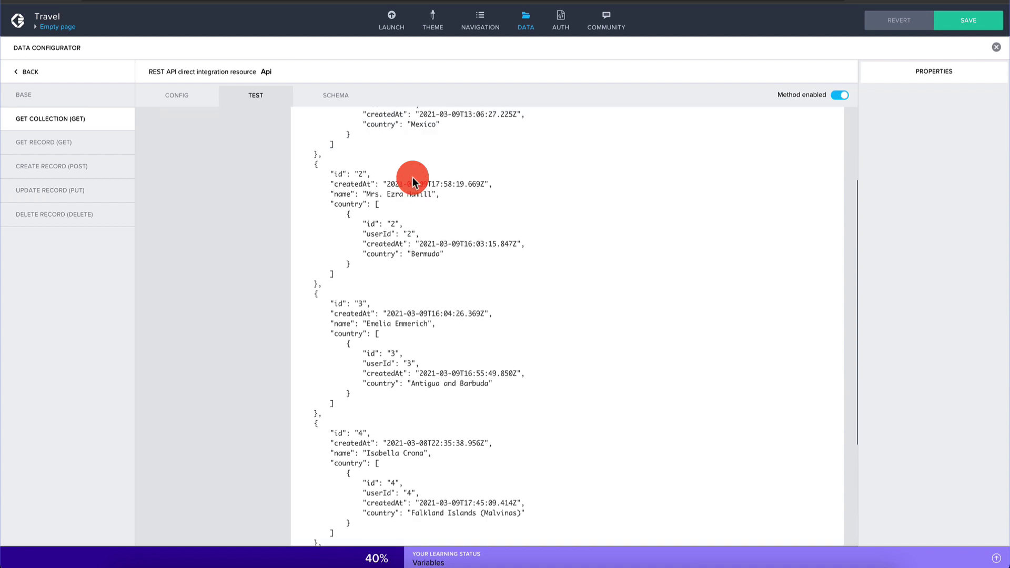
scroll(343, 327, down, 3)
scroll(343, 327, down, 2)
scroll(367, 191, up, 6)
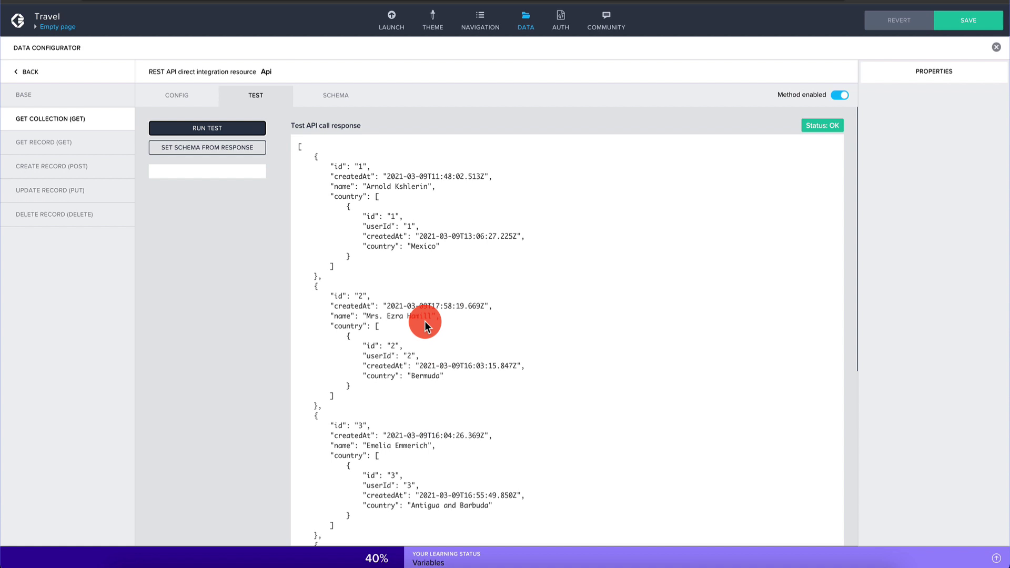
click(206, 149)
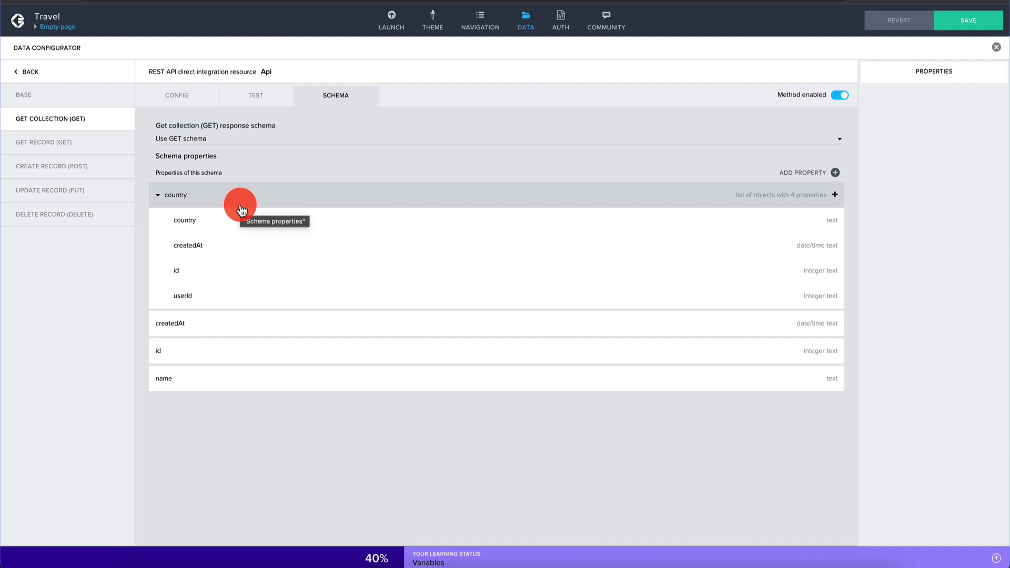
click(965, 19)
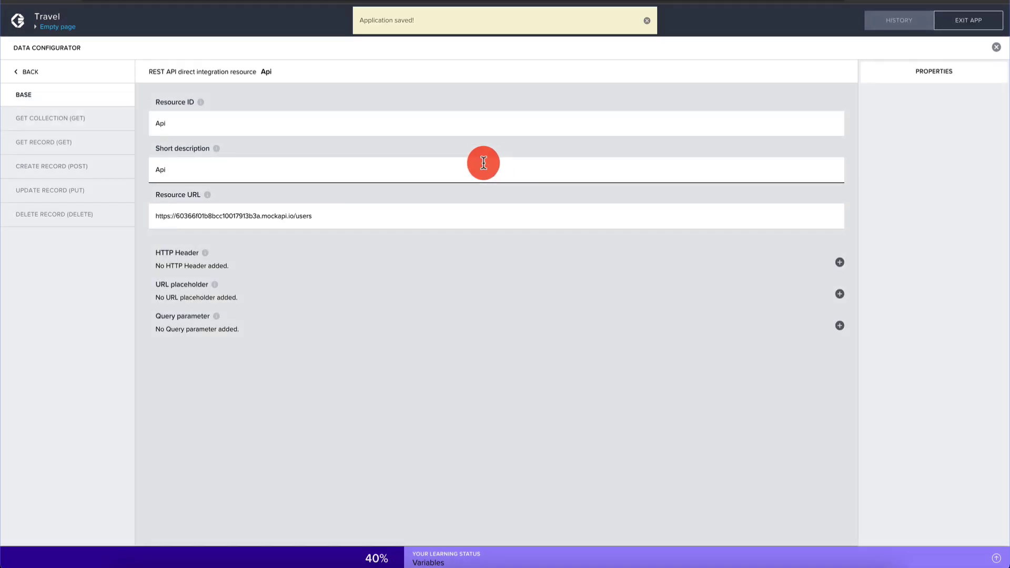
- Run a test of the Get record (GET) method with the id parameter set to 1
click(79, 122)
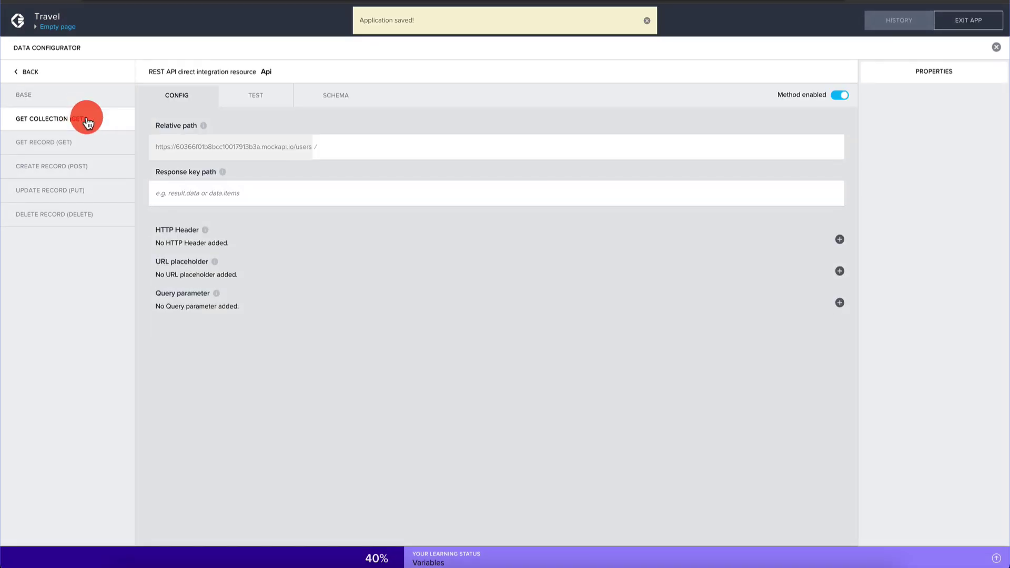
click(75, 146)
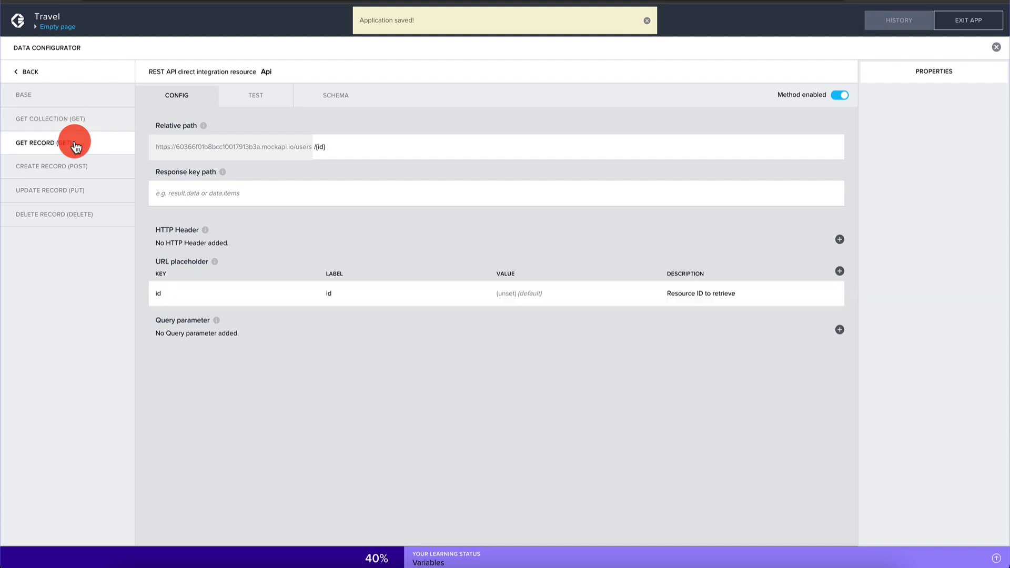
click(314, 146)
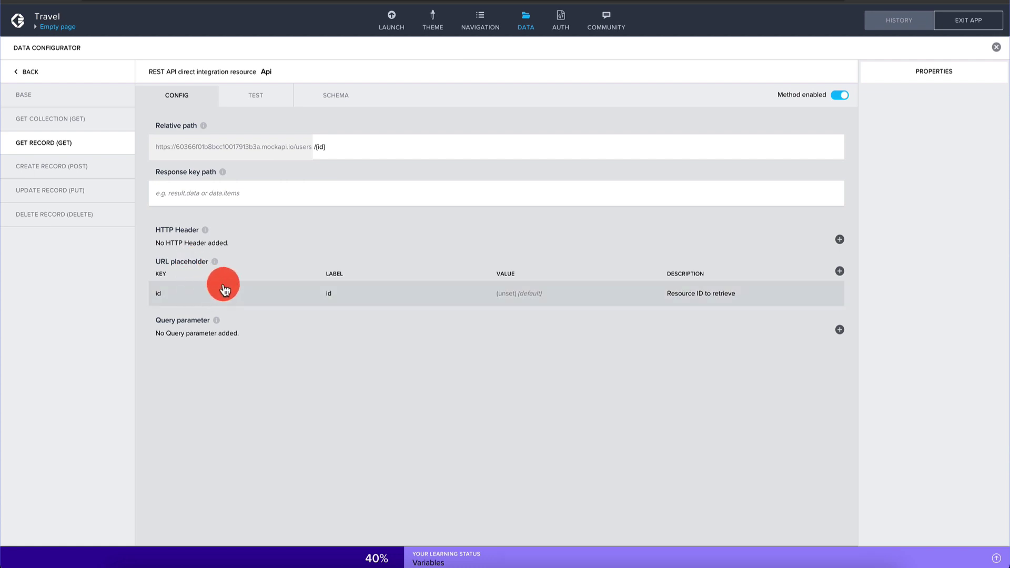
click(272, 96)
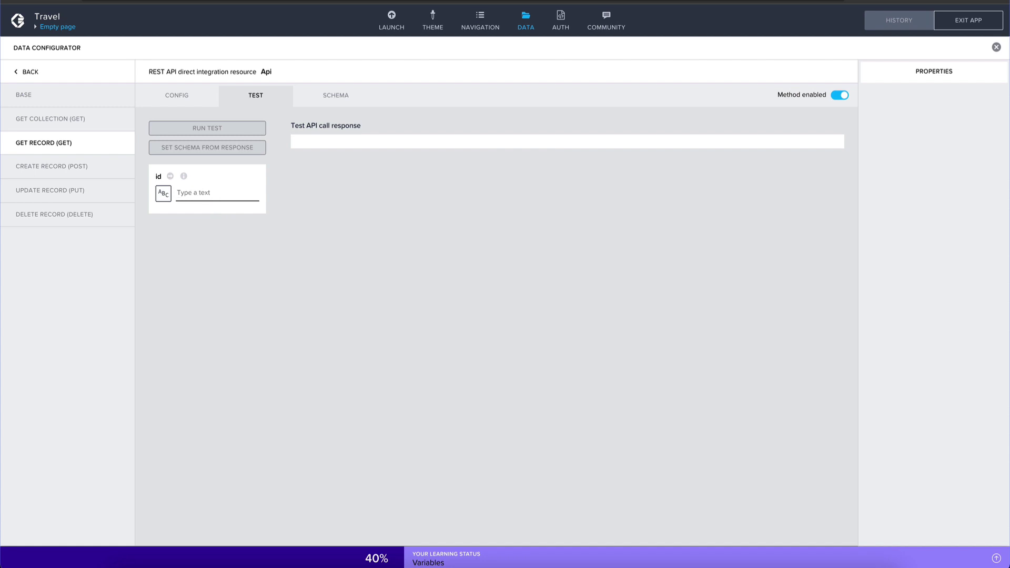
text(1)
click(240, 135)
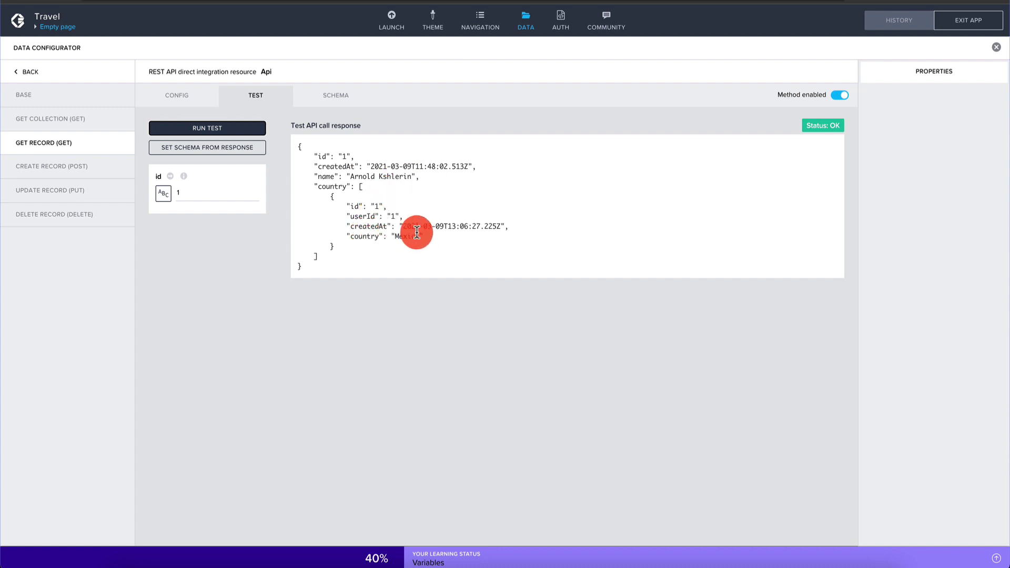
- Set the Get record schema from the test response and save the app
click(215, 152)
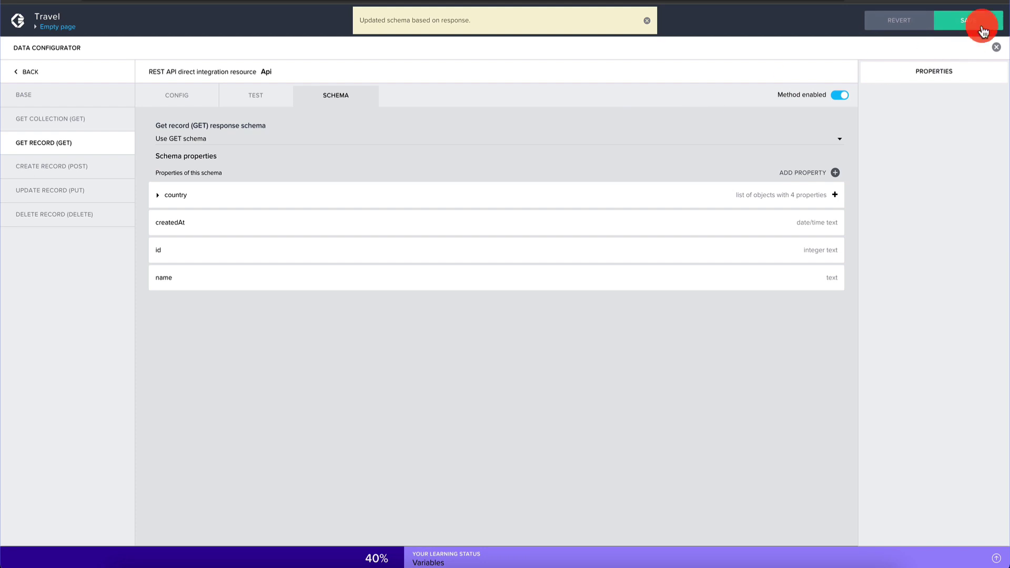
click(974, 27)
click(31, 96)
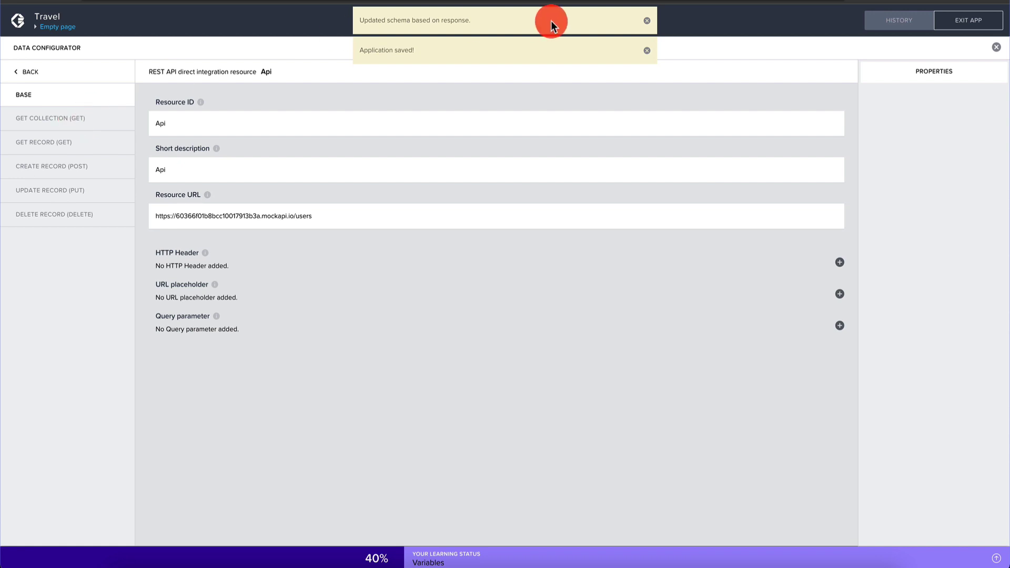
- Dismiss both notifications and close the data configurator to return to the page canvas
click(647, 51)
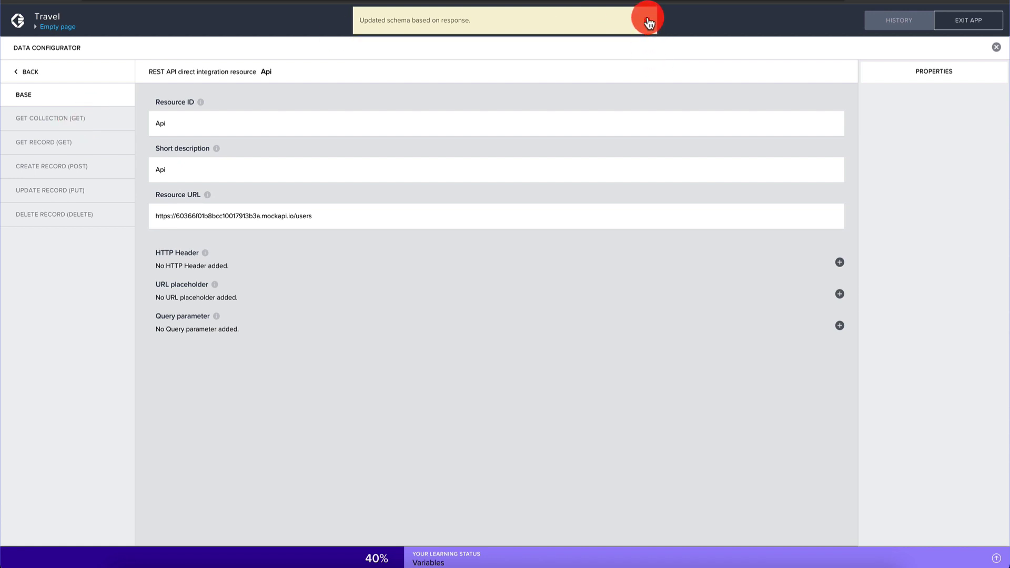
click(647, 20)
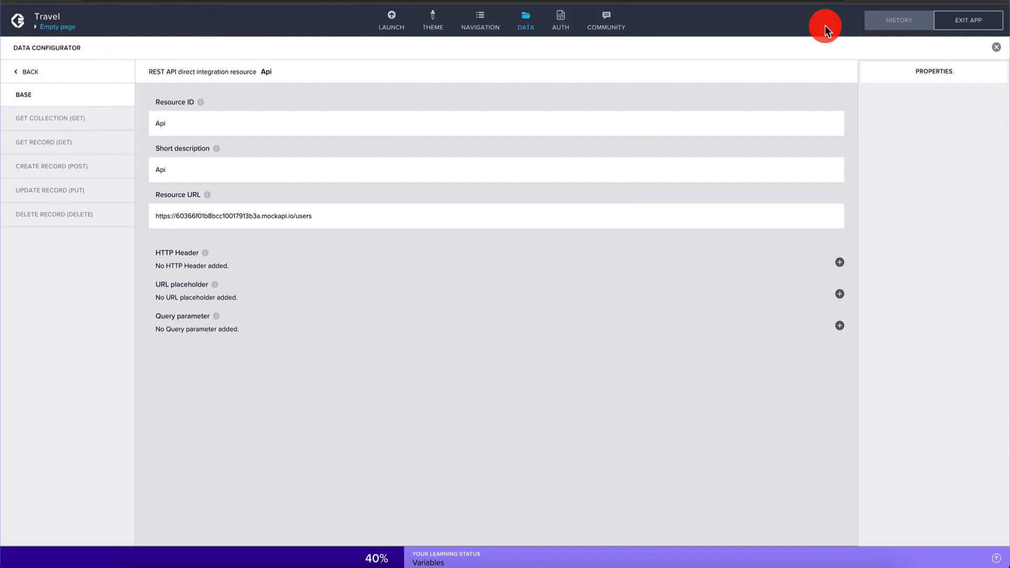
click(997, 51)
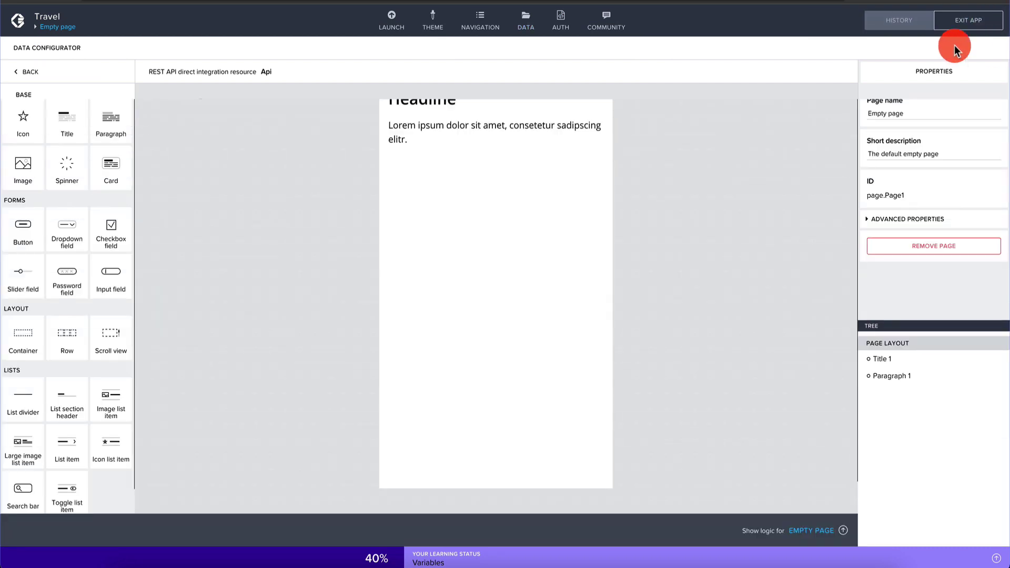
- Add a data variable for a collection of records from the Api resource, name it Api1 Collection and save the app
click(493, 51)
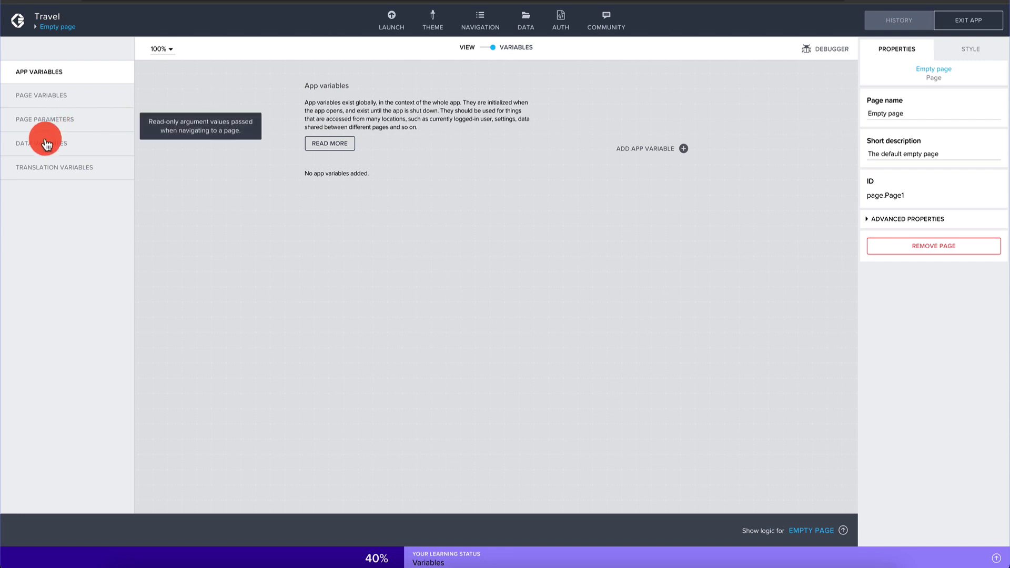
click(483, 49)
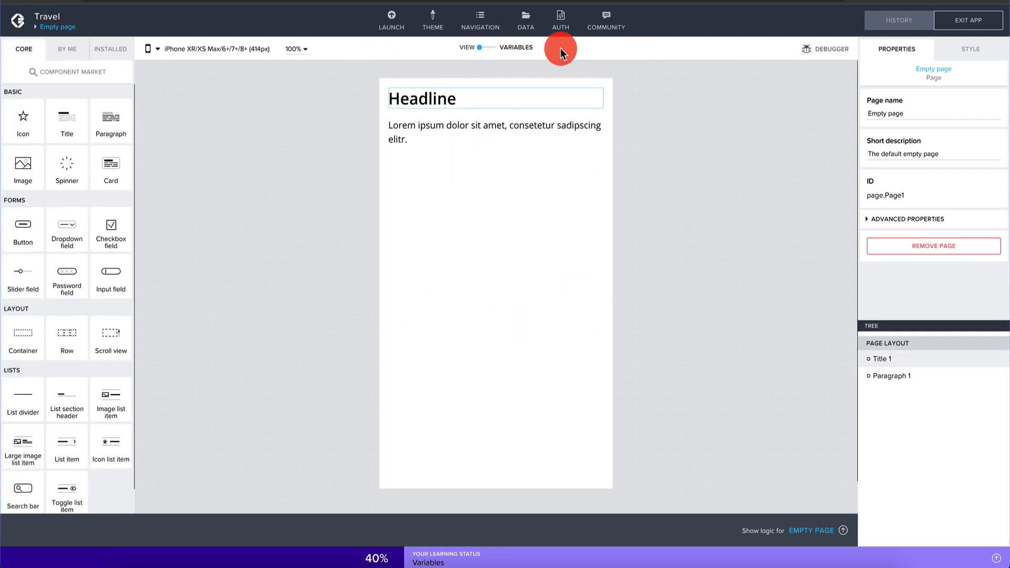
click(491, 50)
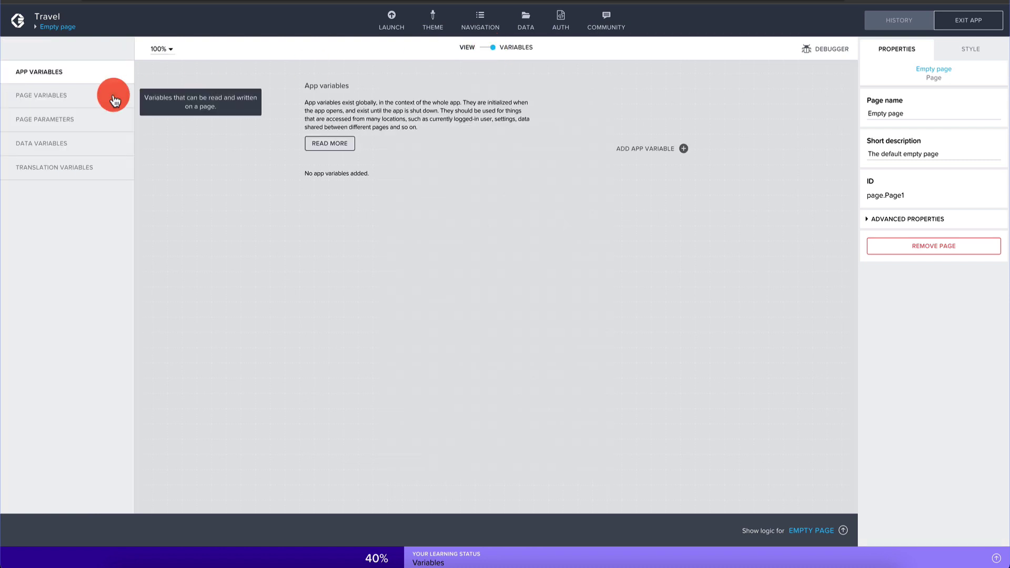
click(47, 144)
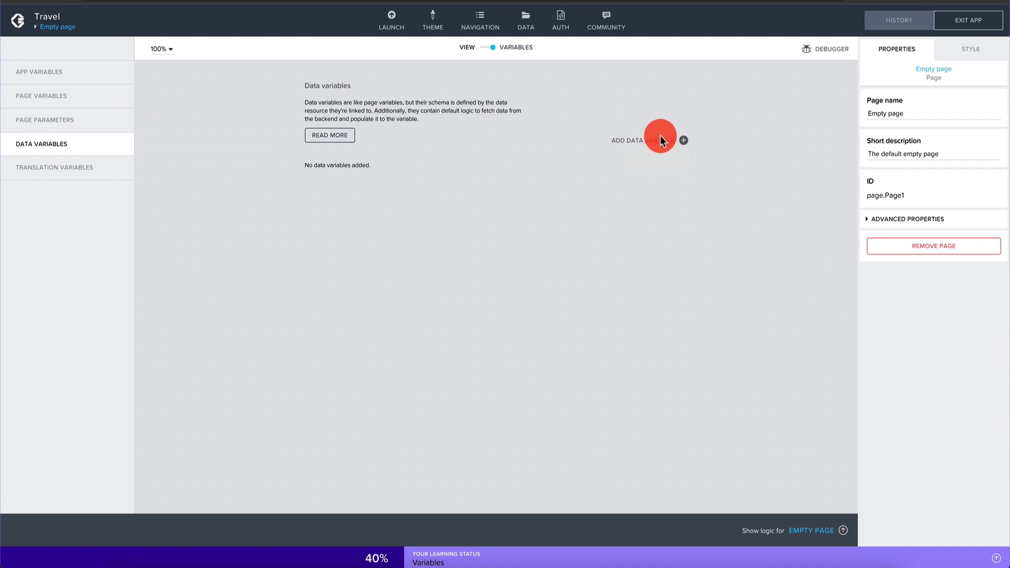
click(643, 141)
click(605, 163)
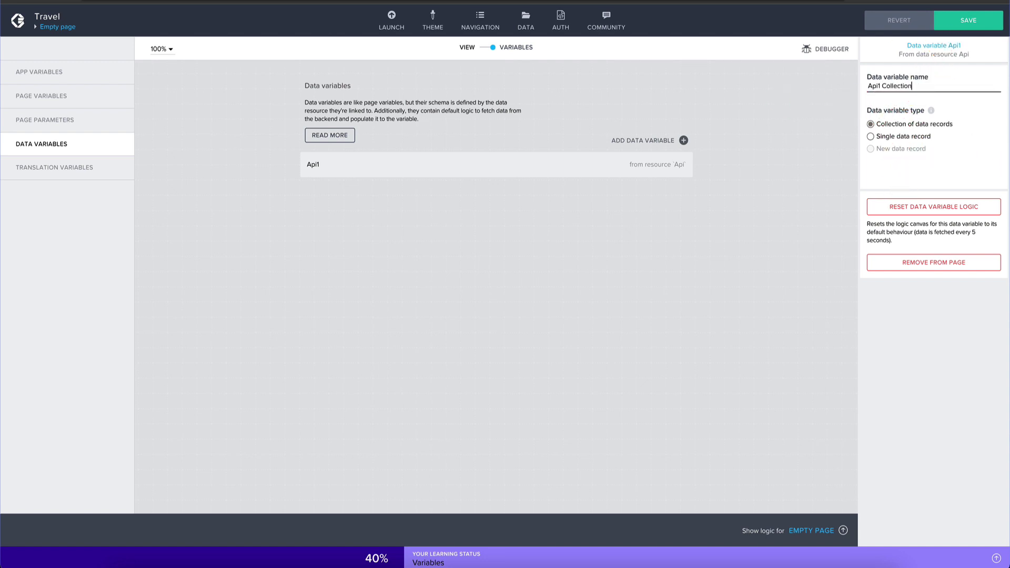
click(962, 23)
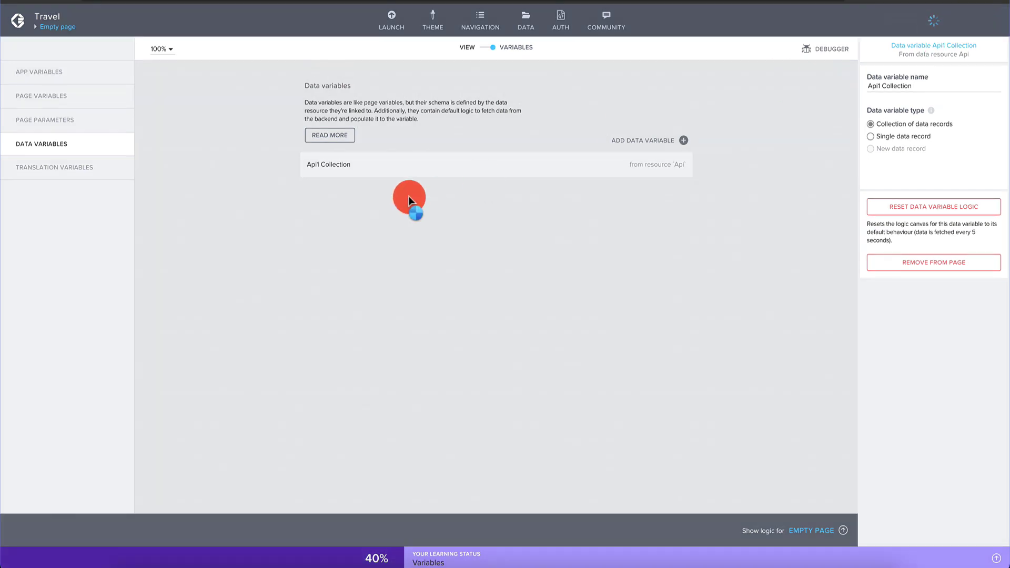
- Add a second data variable from the Api resource as a single data record, name it Api1 Single and save the app
click(674, 144)
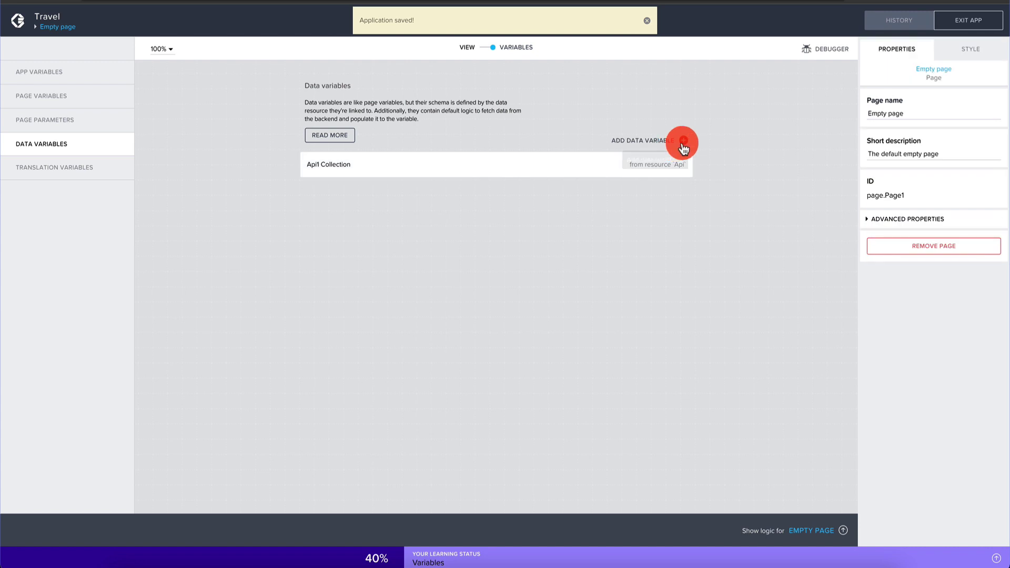
click(611, 161)
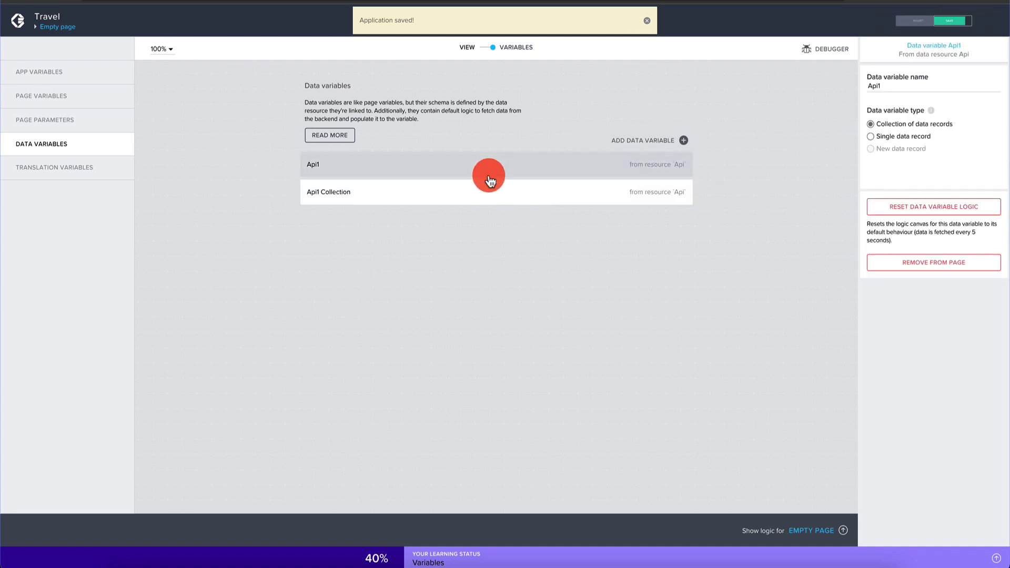
click(889, 136)
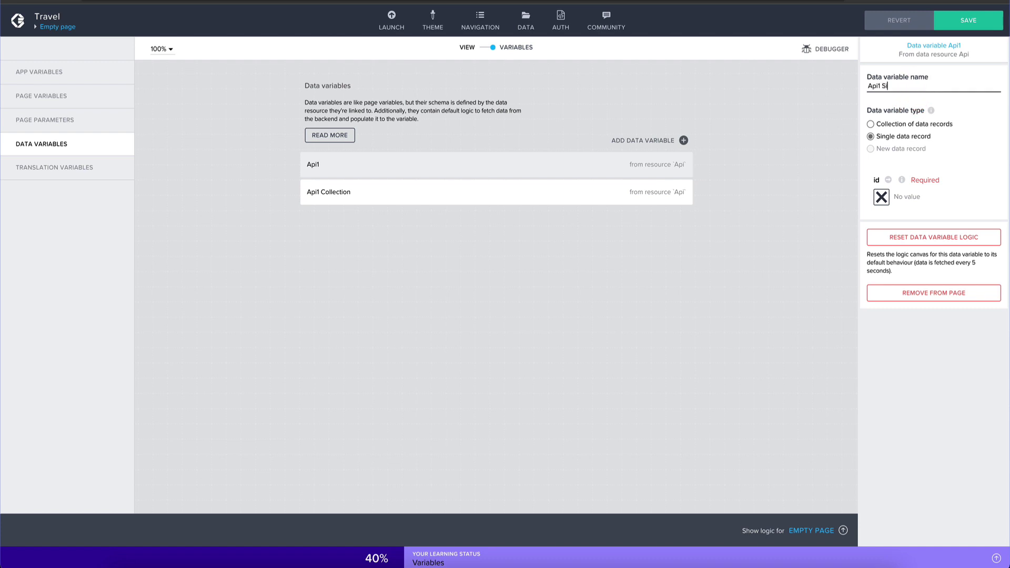
click(903, 143)
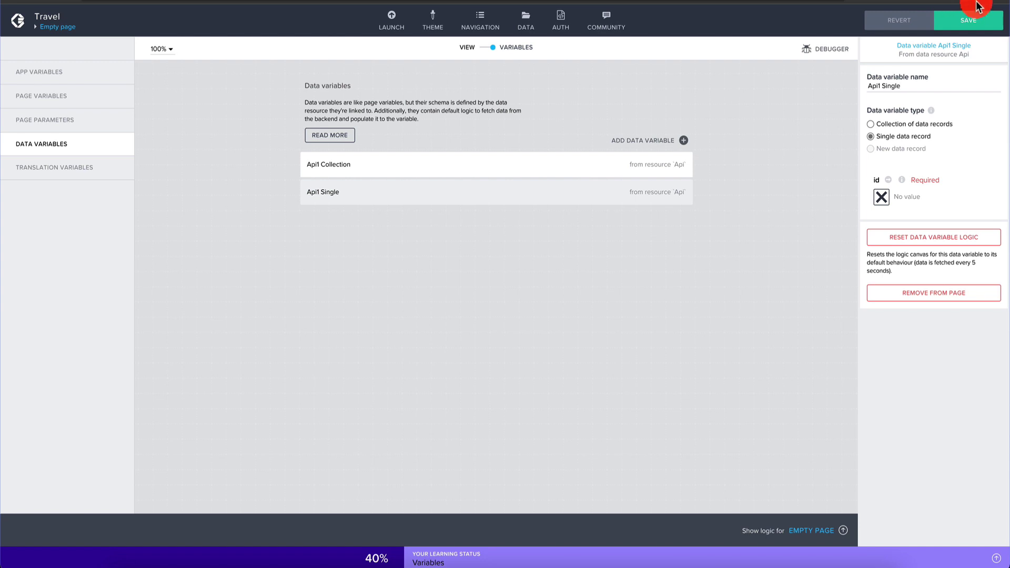
click(974, 20)
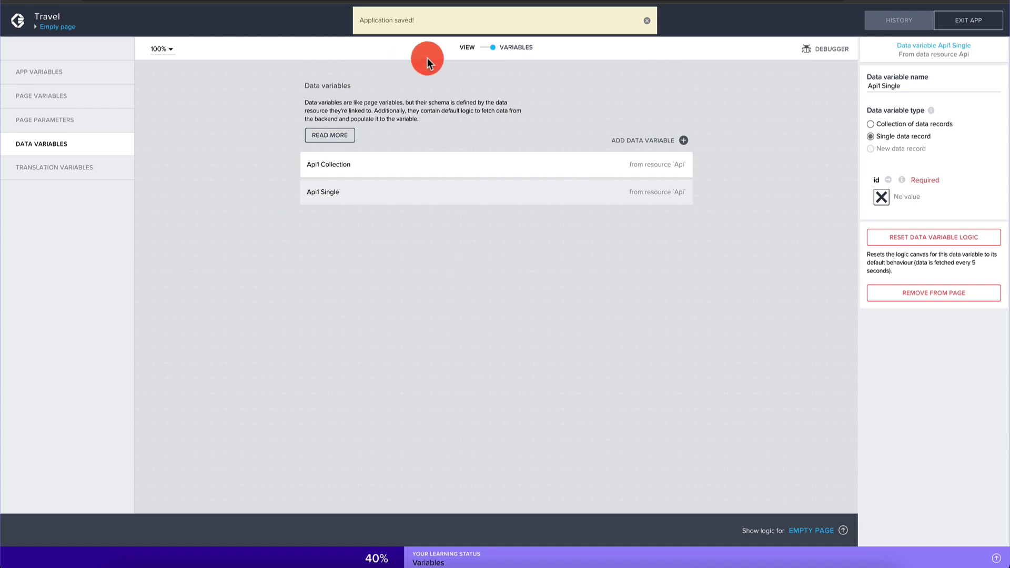
- Return to the page view and delete the lorem ipsum paragraph below the headline
click(489, 49)
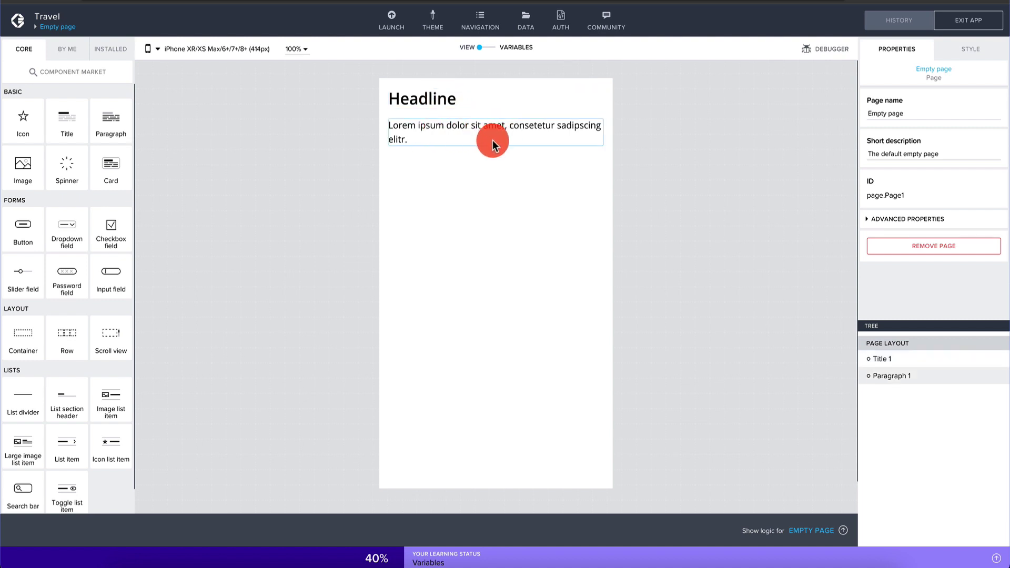
click(428, 100)
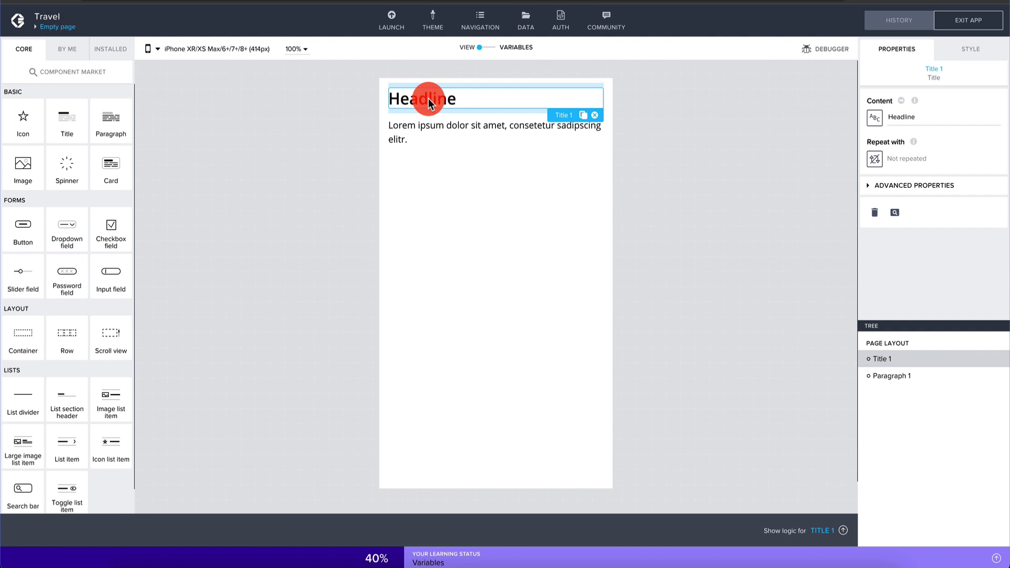
click(454, 219)
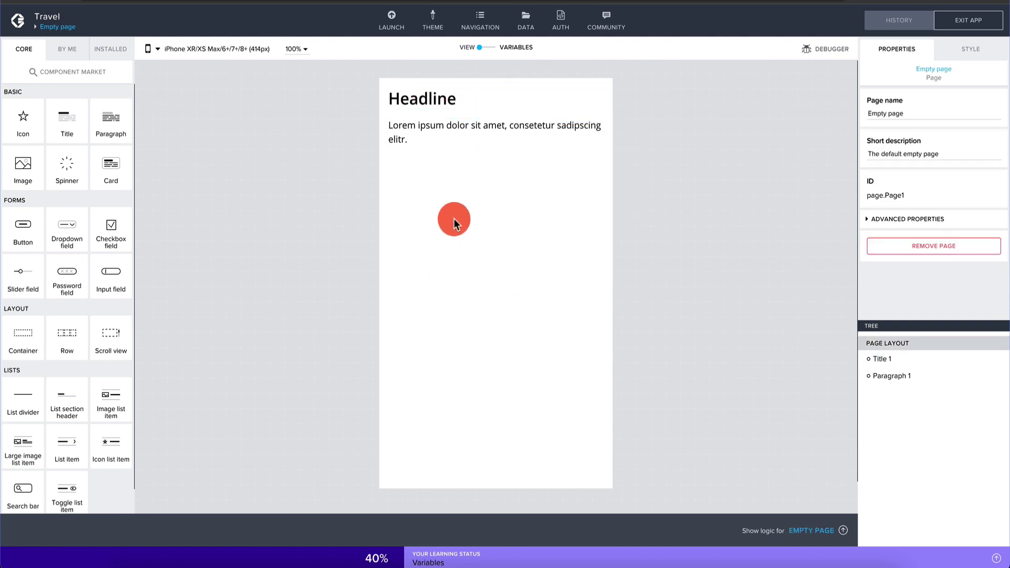
click(441, 135)
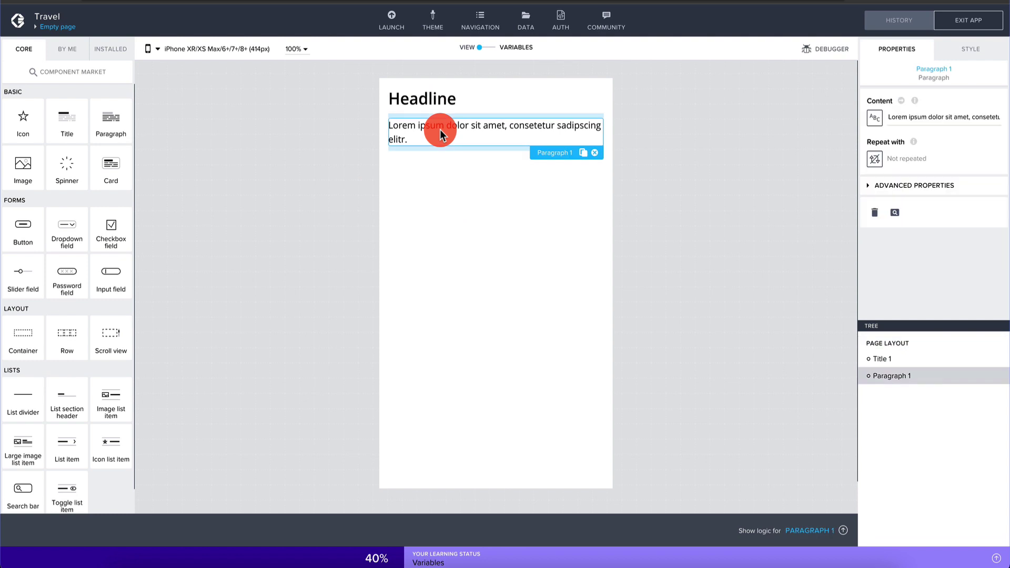
click(594, 153)
- Bind the headline title's Repeat with property to the Api1 Collection data variable
click(439, 99)
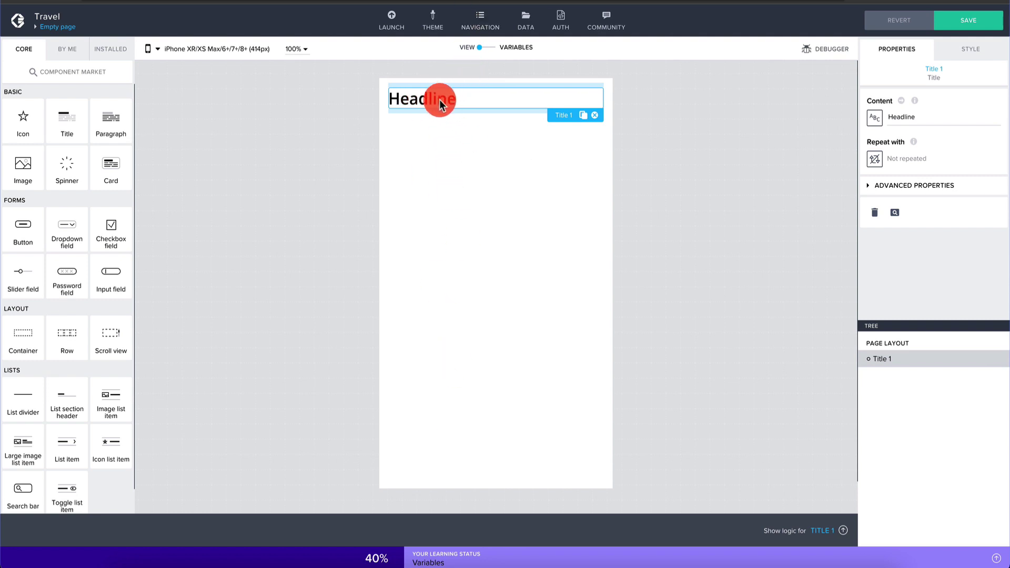
click(875, 159)
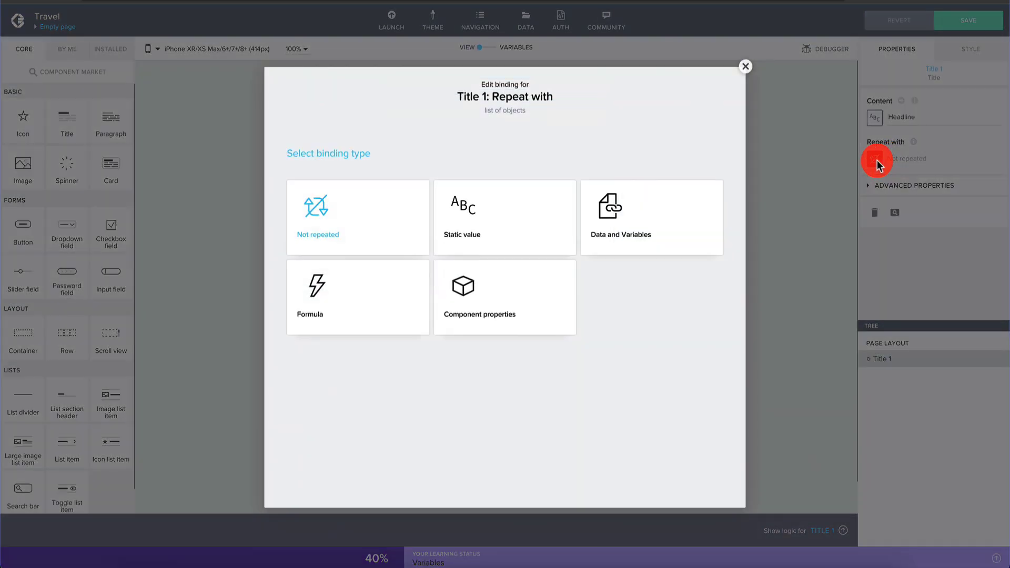
click(645, 221)
click(362, 332)
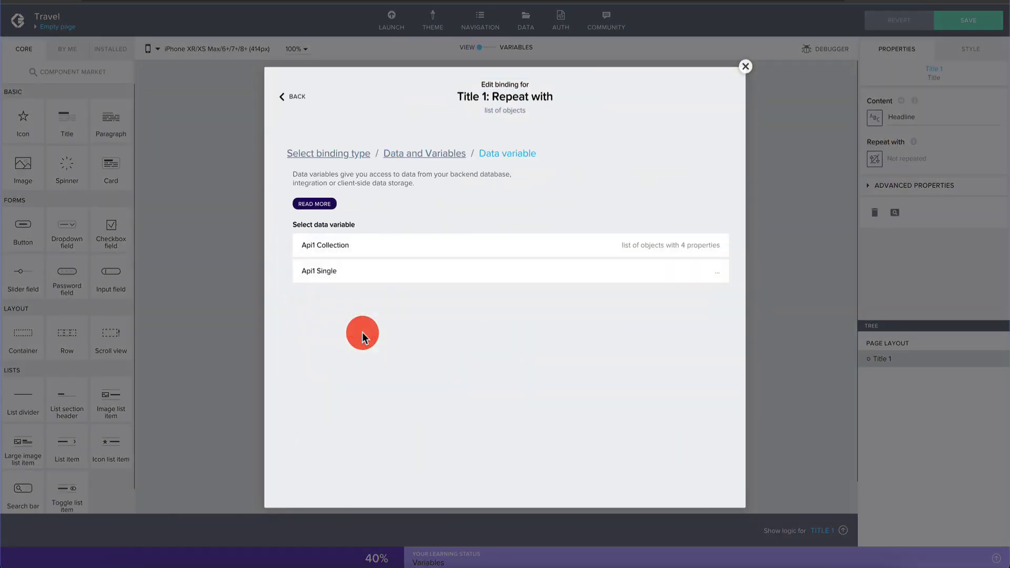
click(365, 247)
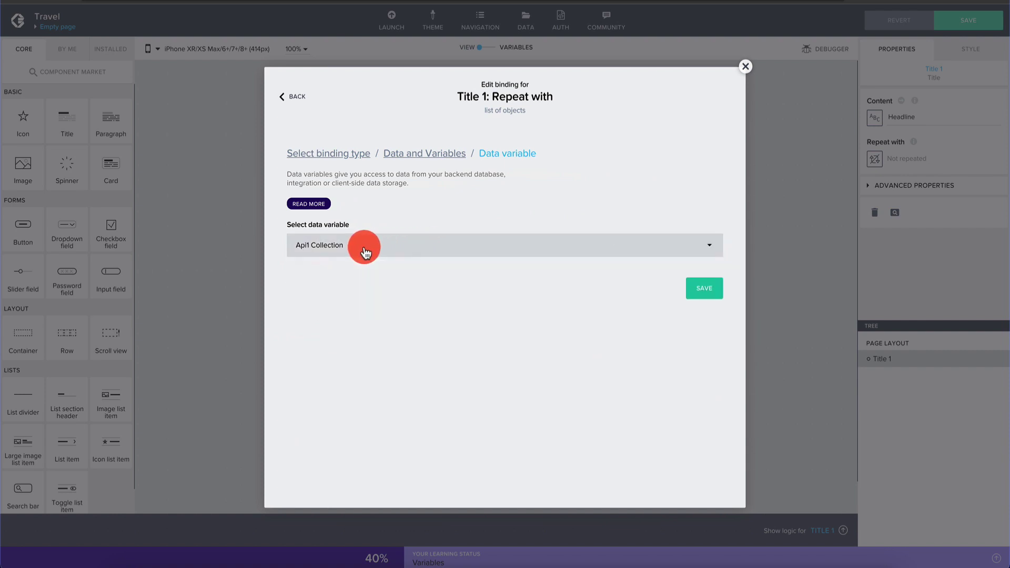
click(701, 289)
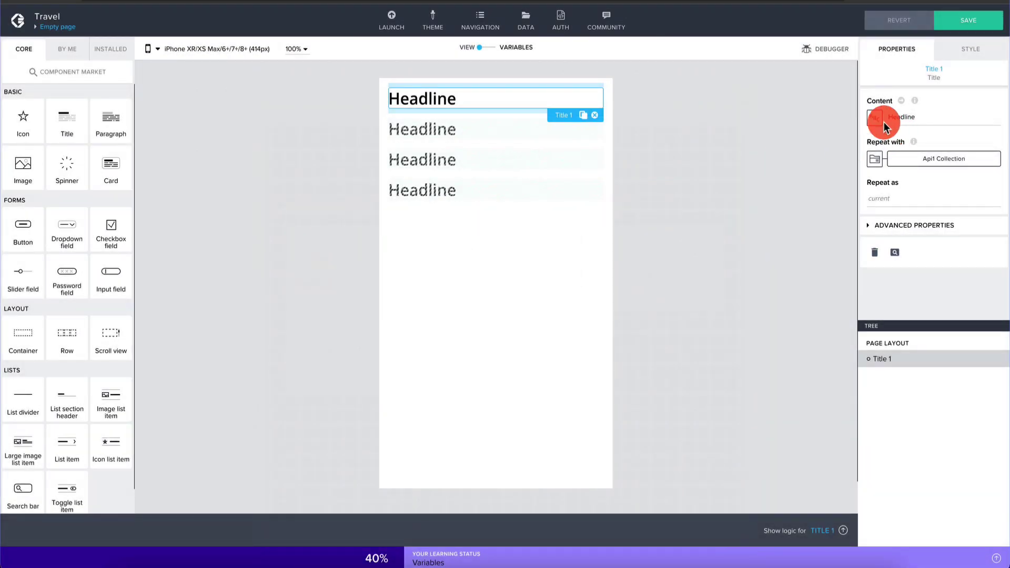
- Bind the title's content to the name property of the current data item in repeat and save the app
click(881, 120)
click(500, 300)
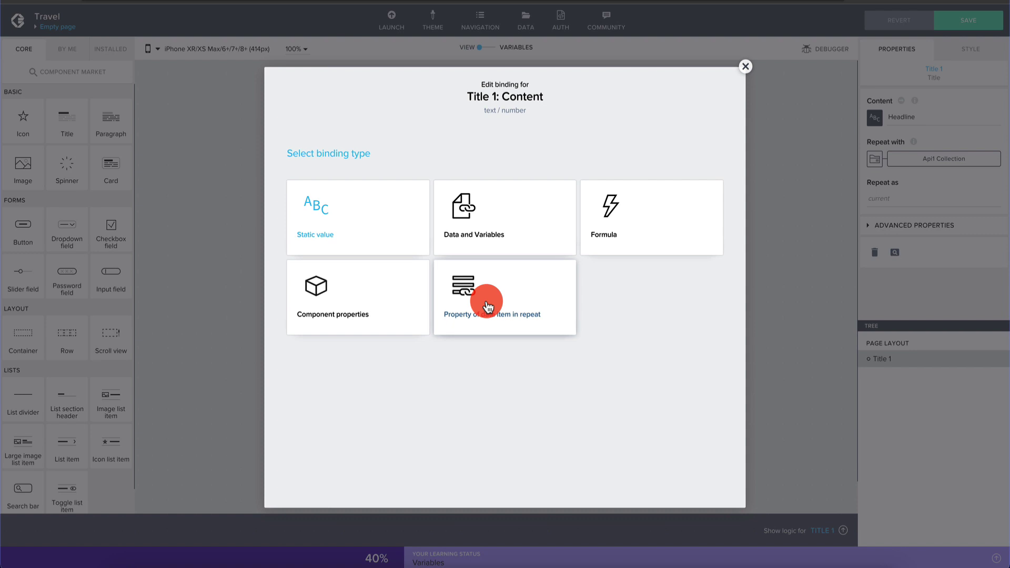
click(487, 305)
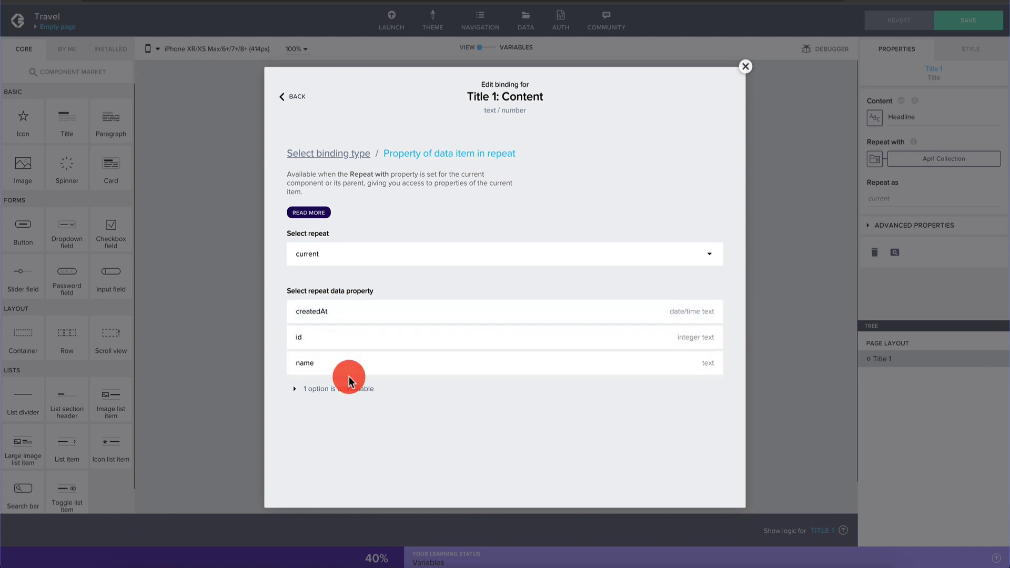
click(357, 372)
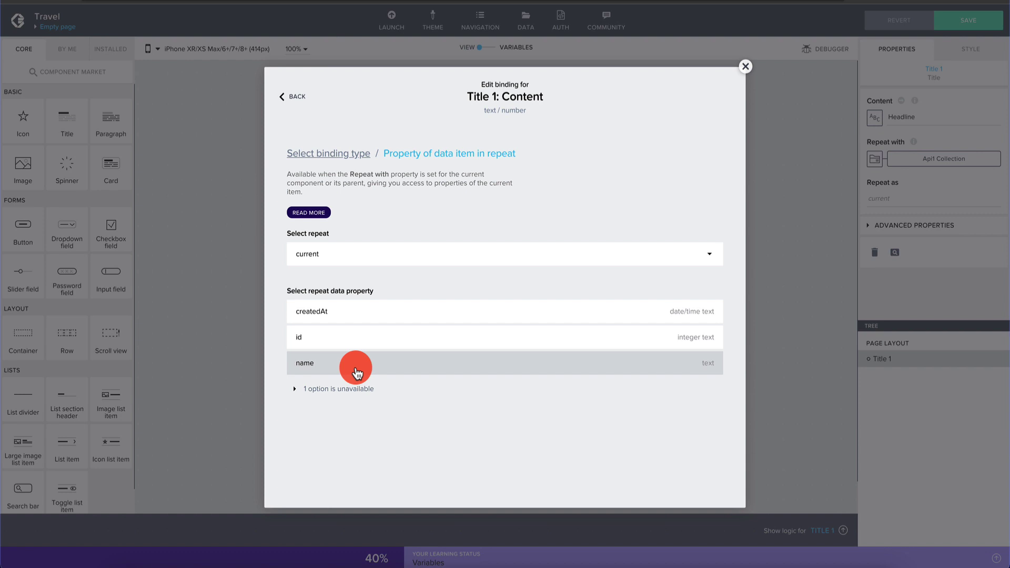
click(331, 362)
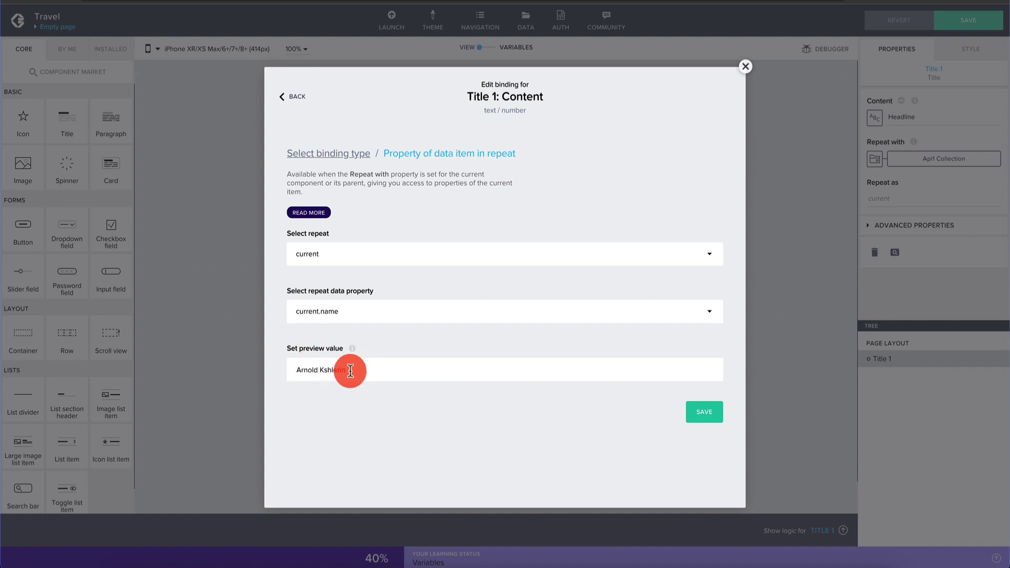
click(705, 412)
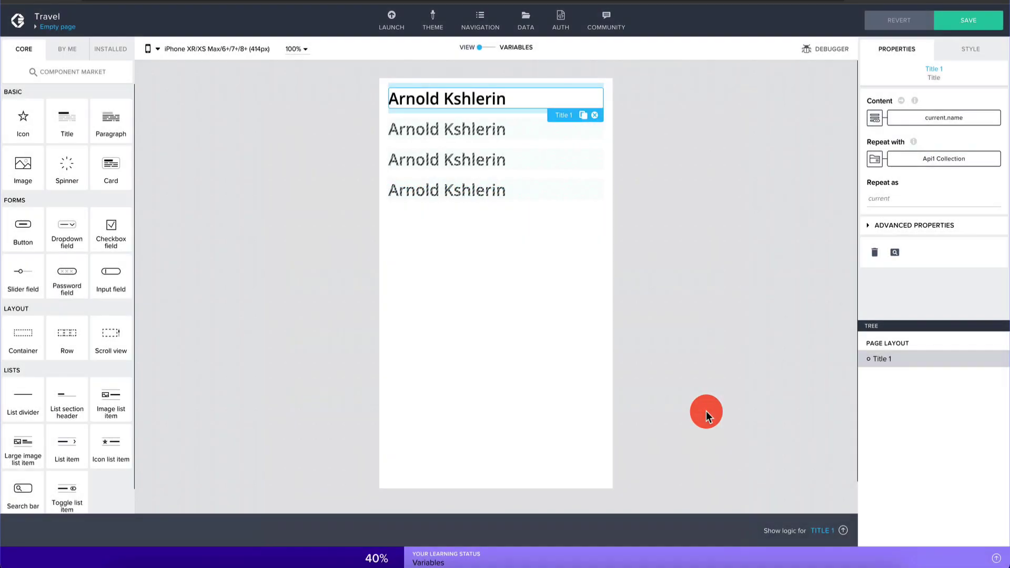
click(977, 26)
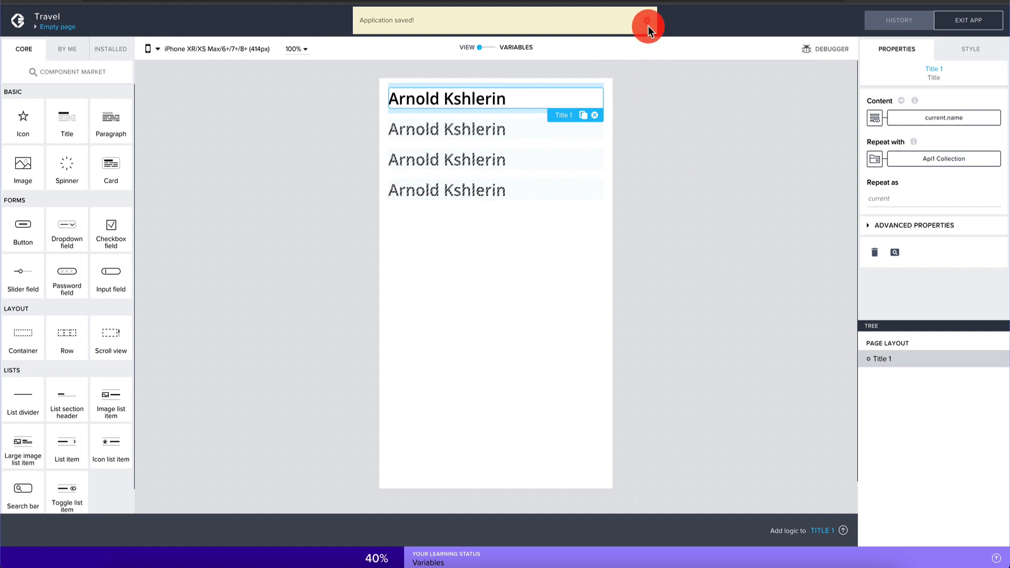
click(646, 21)
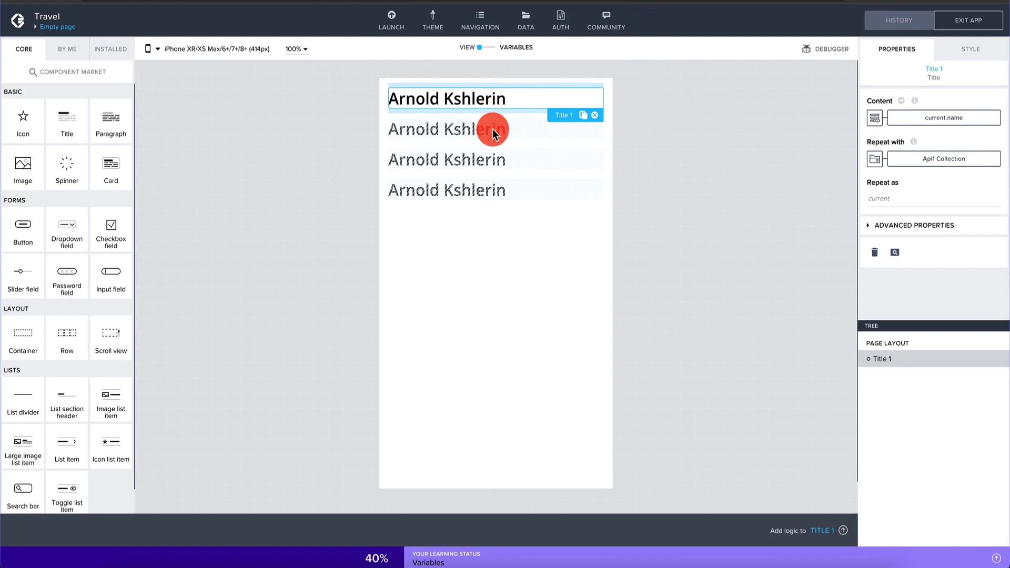
- Open the Travel app in the web app preview portal and compare it with the users and countries resources in mockapi.io
click(518, 22)
click(392, 20)
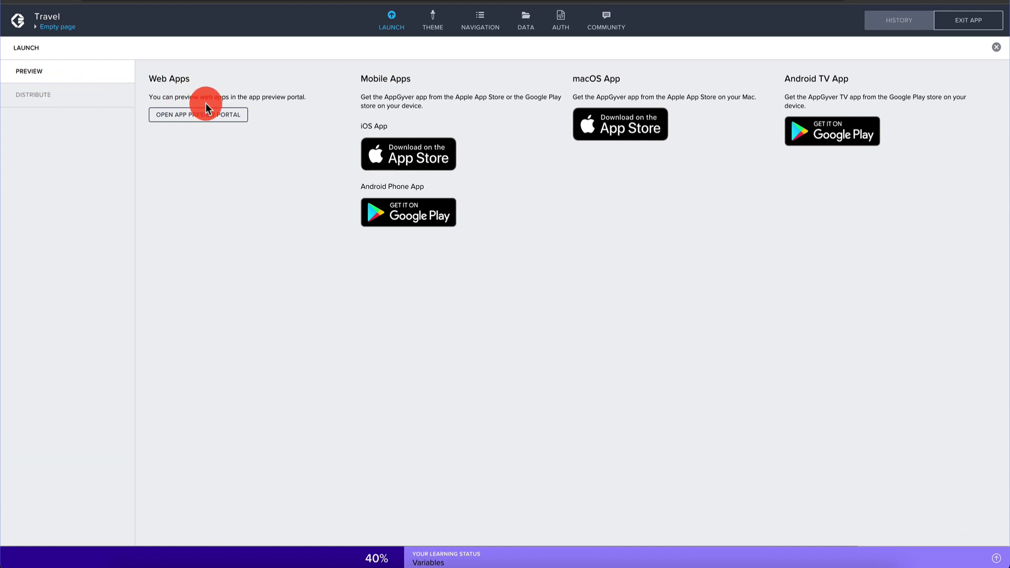
click(179, 113)
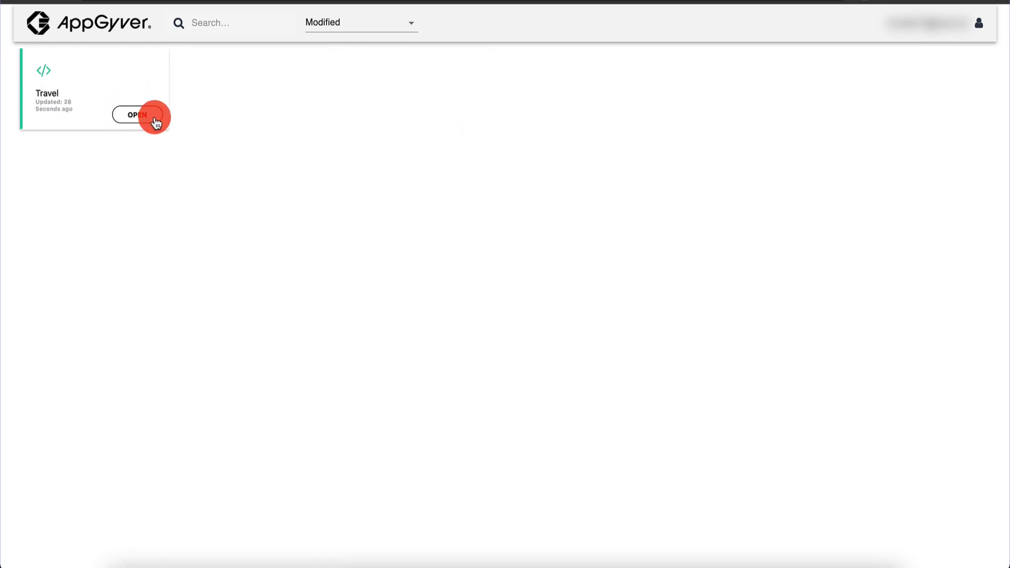
click(154, 117)
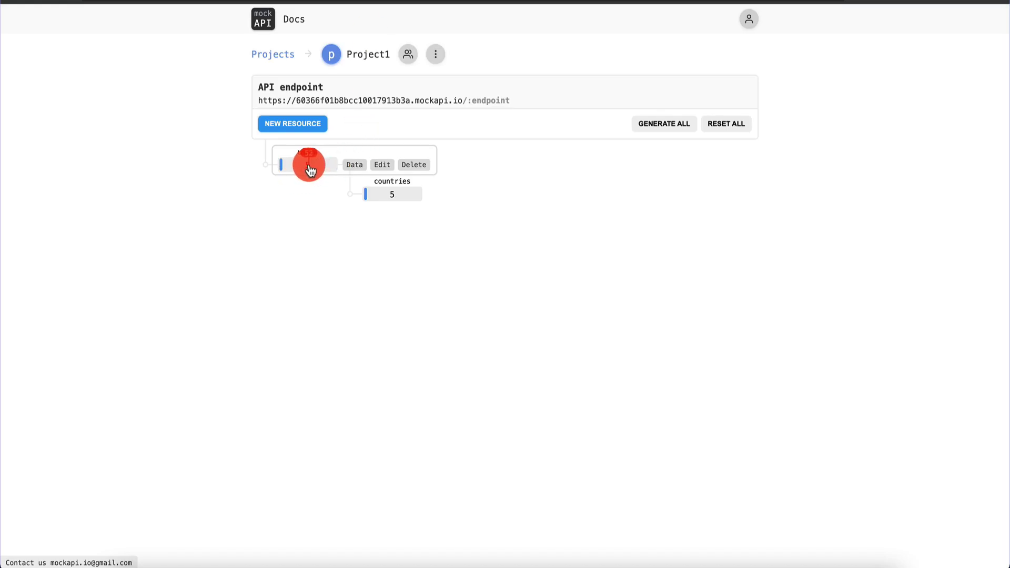
mouse_move(387, 194)
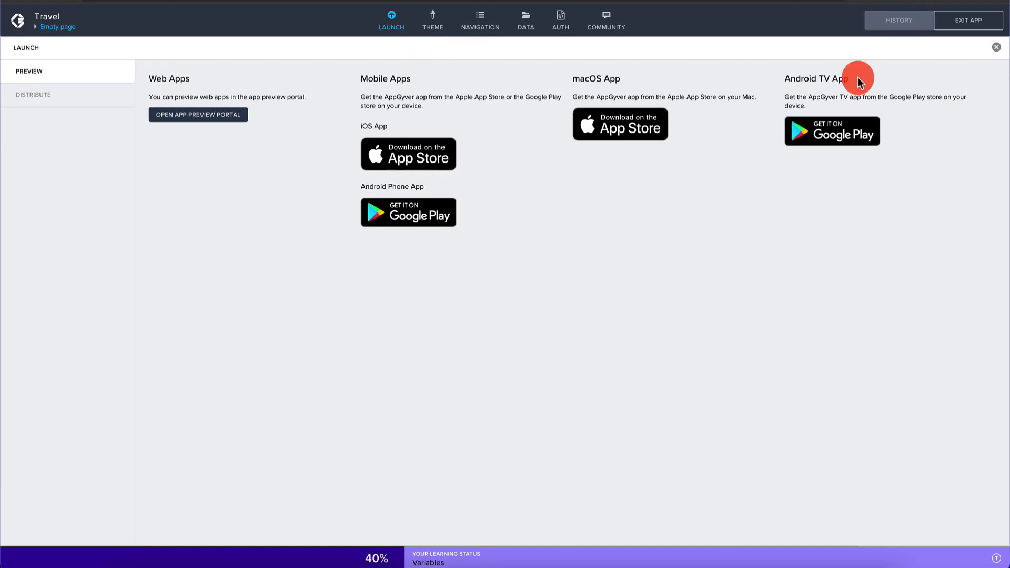
- Leave the launch view and return to the Empty page canvas with its repeated title selected
click(998, 51)
click(520, 163)
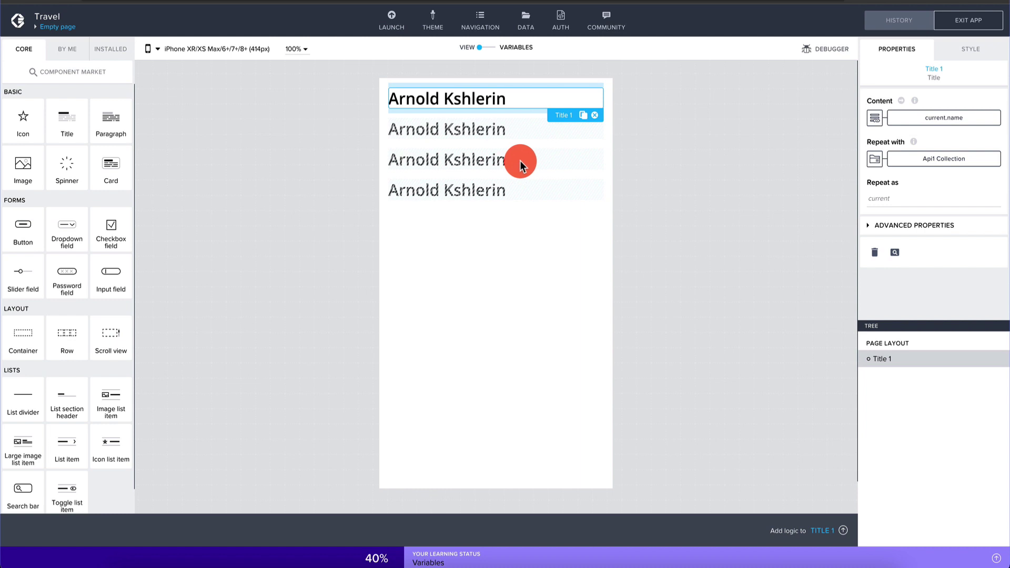
click(52, 29)
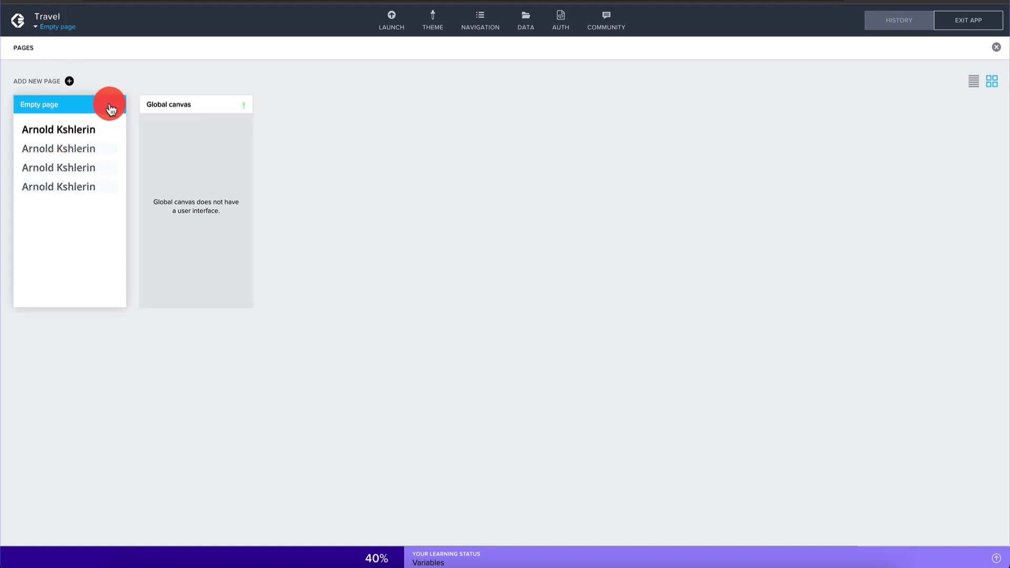
click(79, 109)
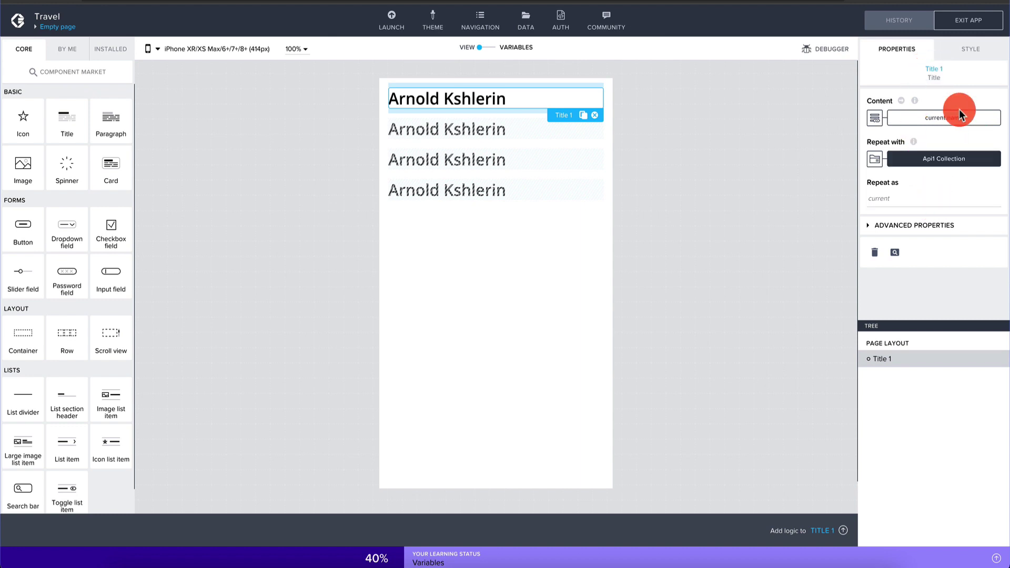
- Add a new page named DetailPage to the app and go back to Empty page
click(62, 27)
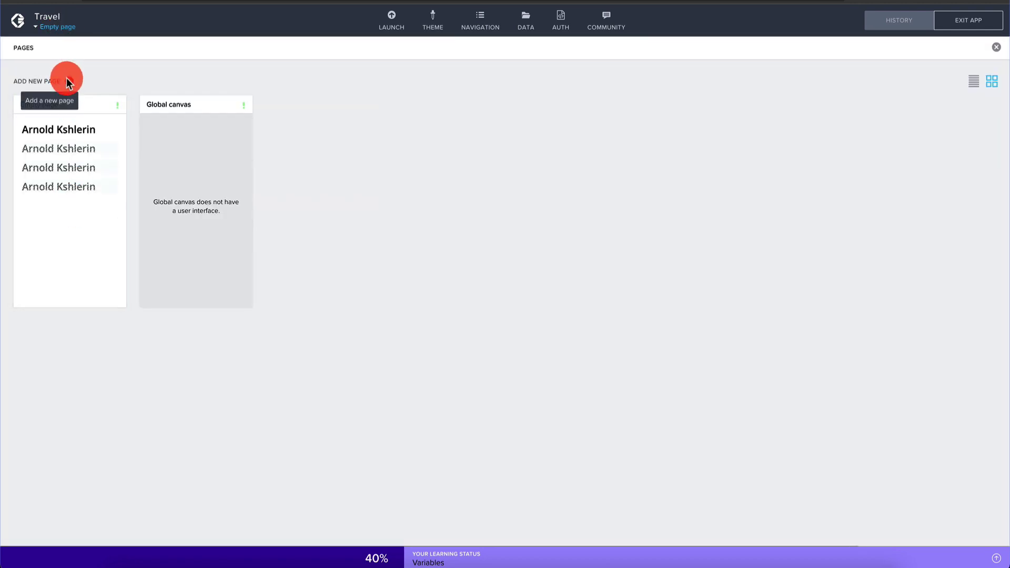
click(67, 80)
text(Deta)
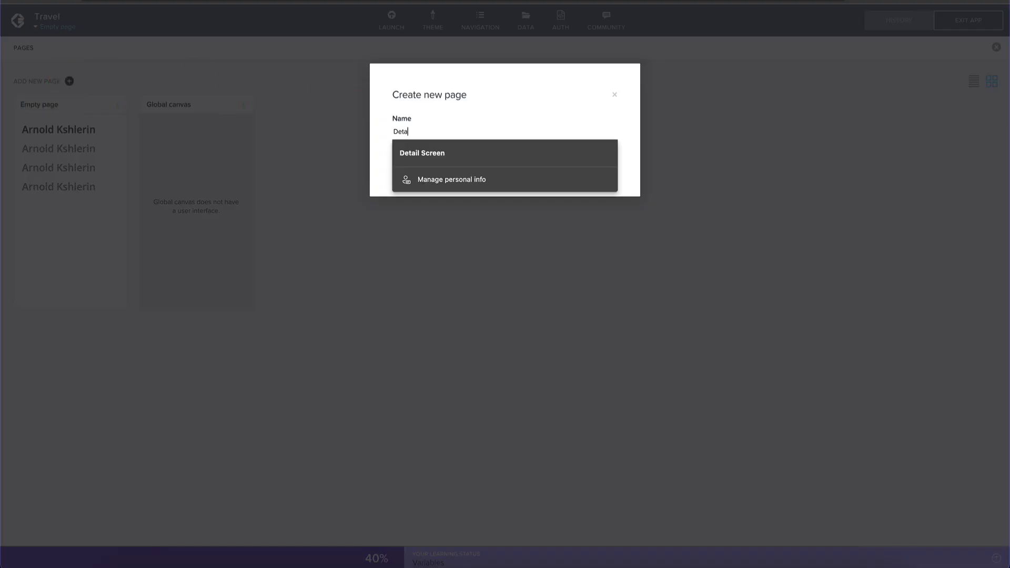
text(ilPage)
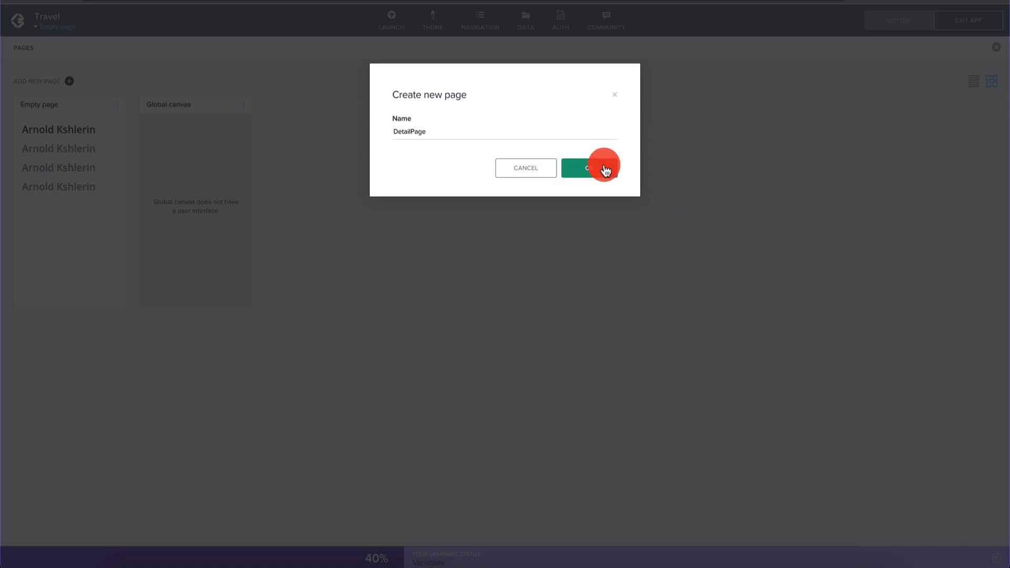
click(602, 166)
click(228, 138)
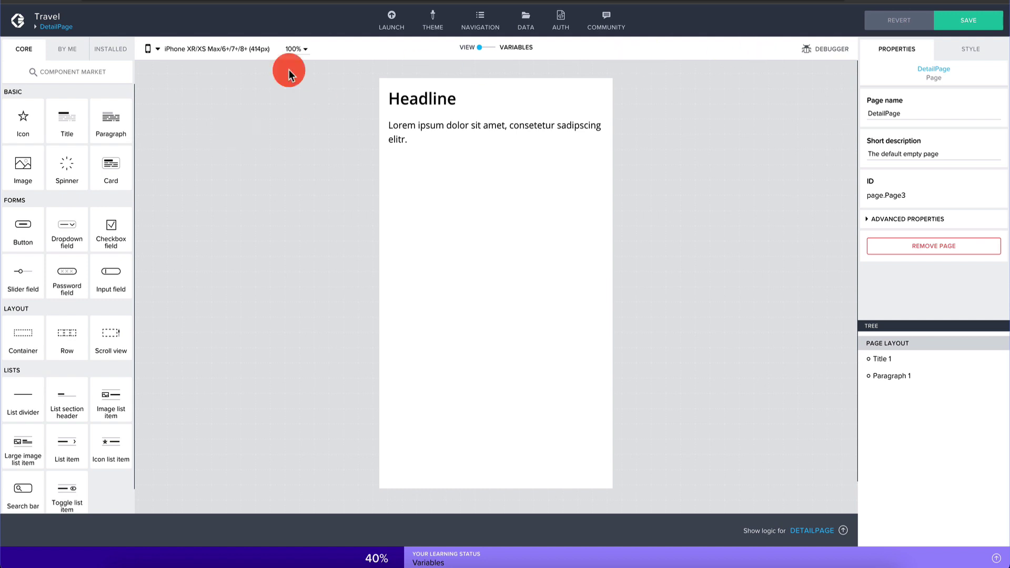
click(56, 27)
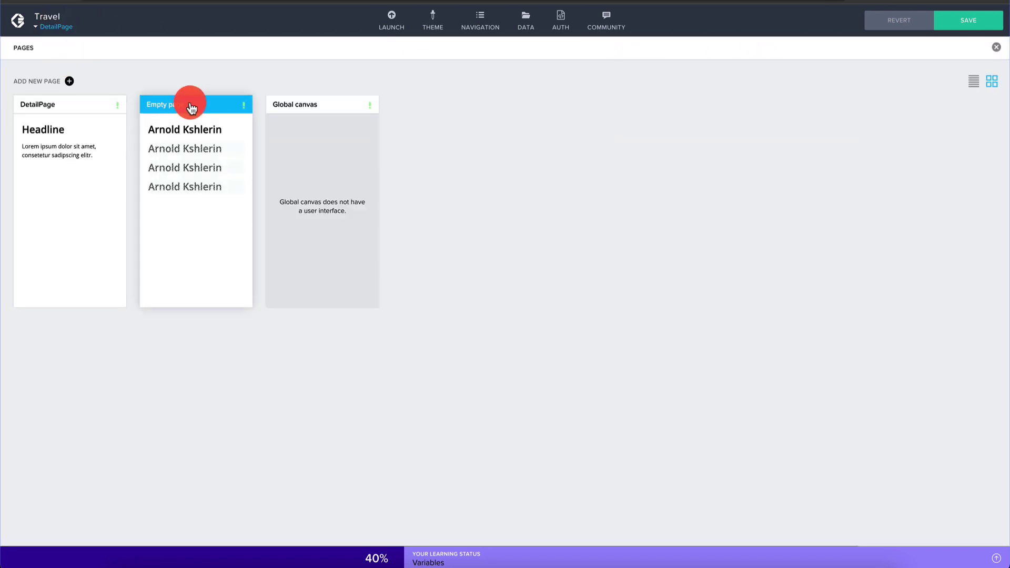
click(66, 115)
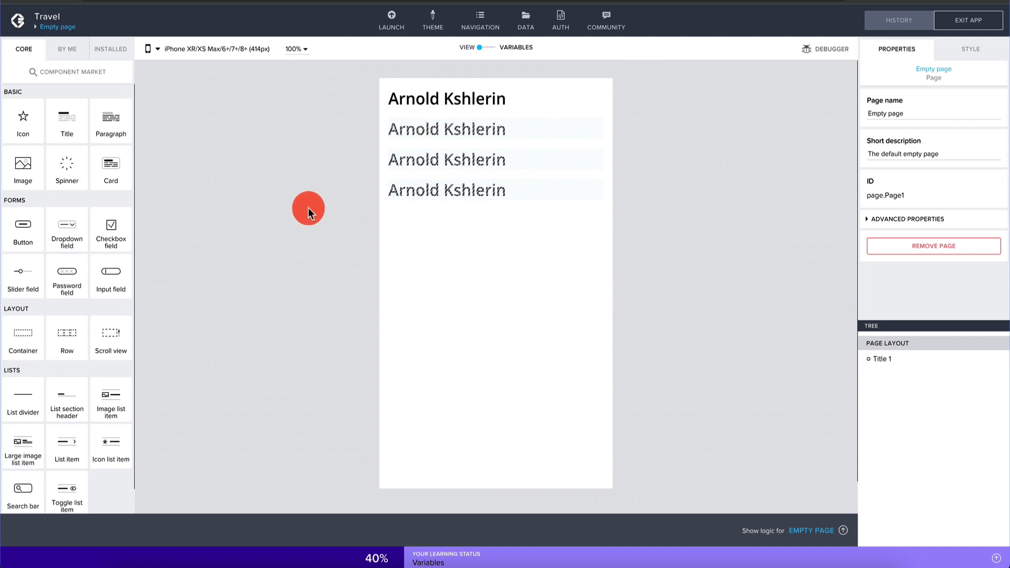
- Add a page parameter named userid to DetailPage
click(68, 26)
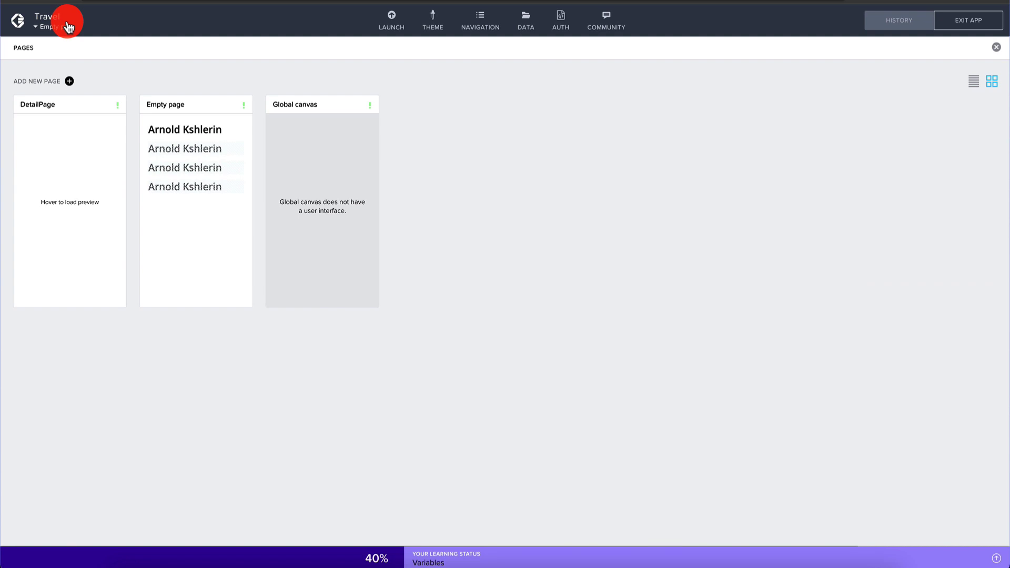
click(52, 150)
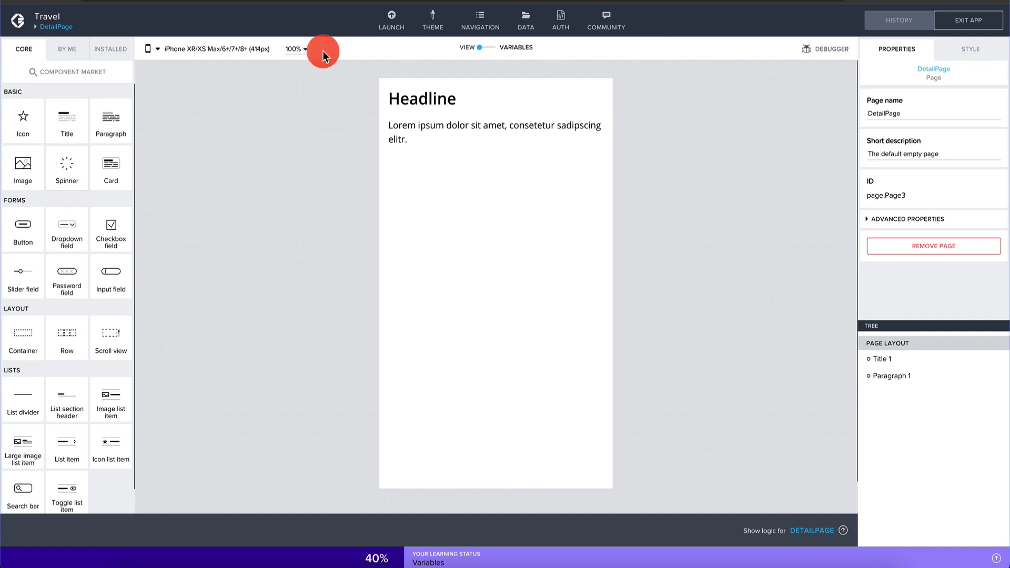
click(483, 50)
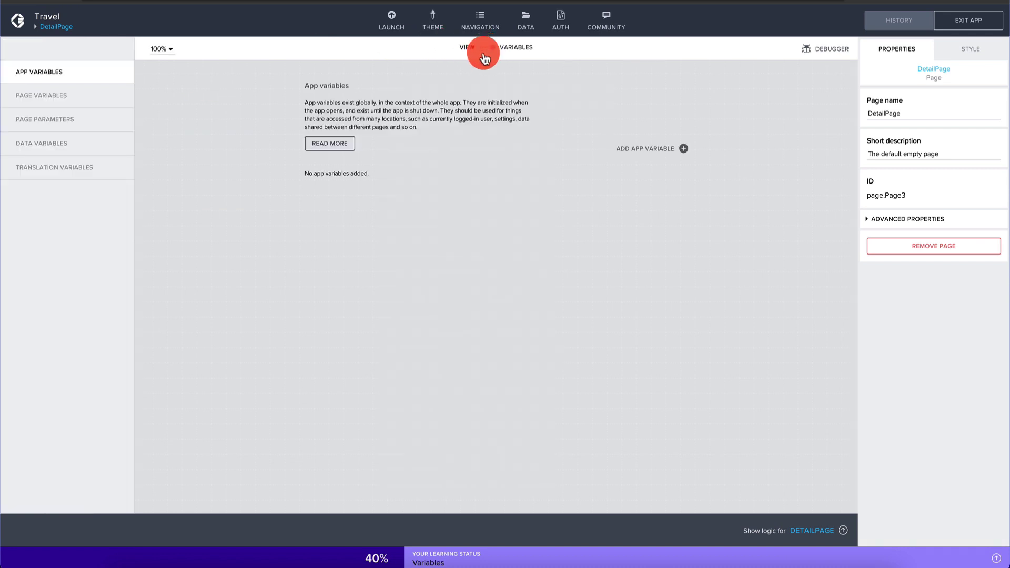
click(49, 124)
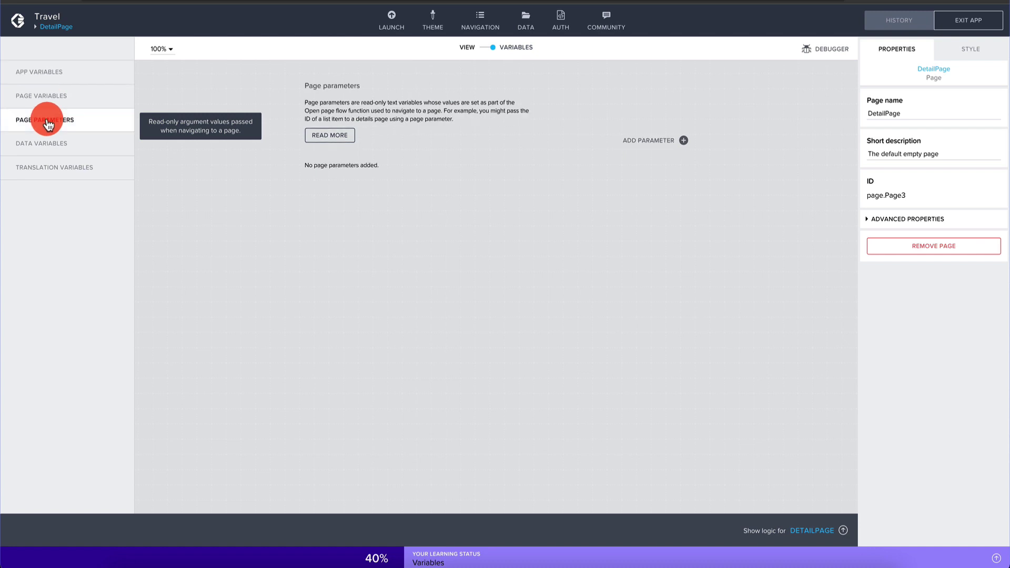
click(670, 142)
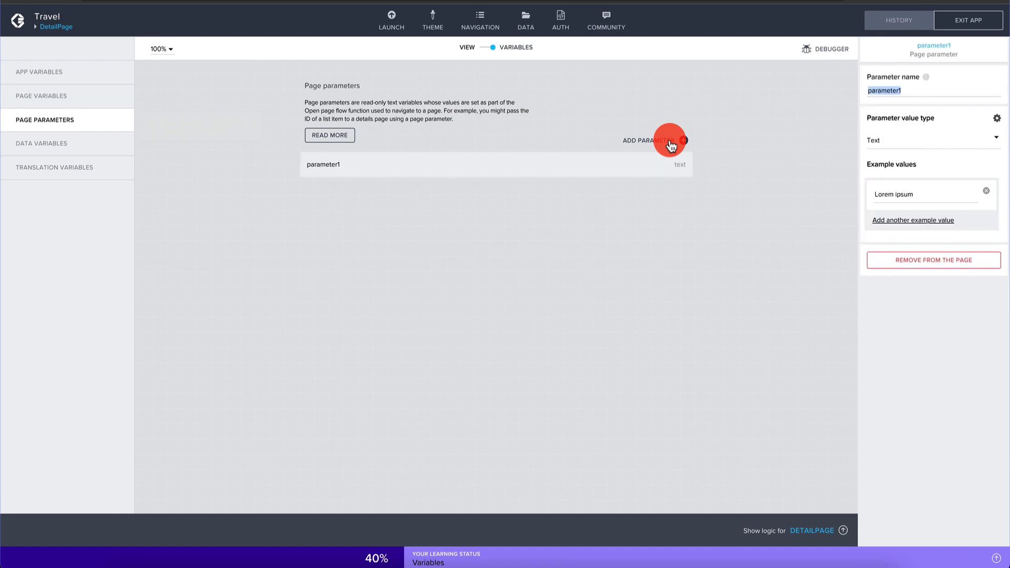
double_click(947, 91)
text(userid)
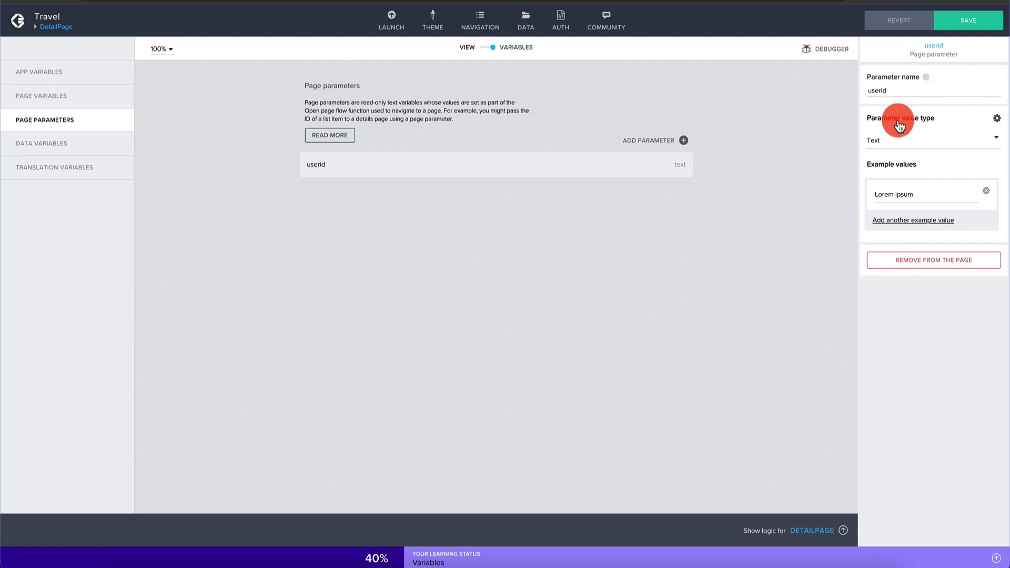
- Set the userid parameter's value type to Numeric text and save the app
click(912, 142)
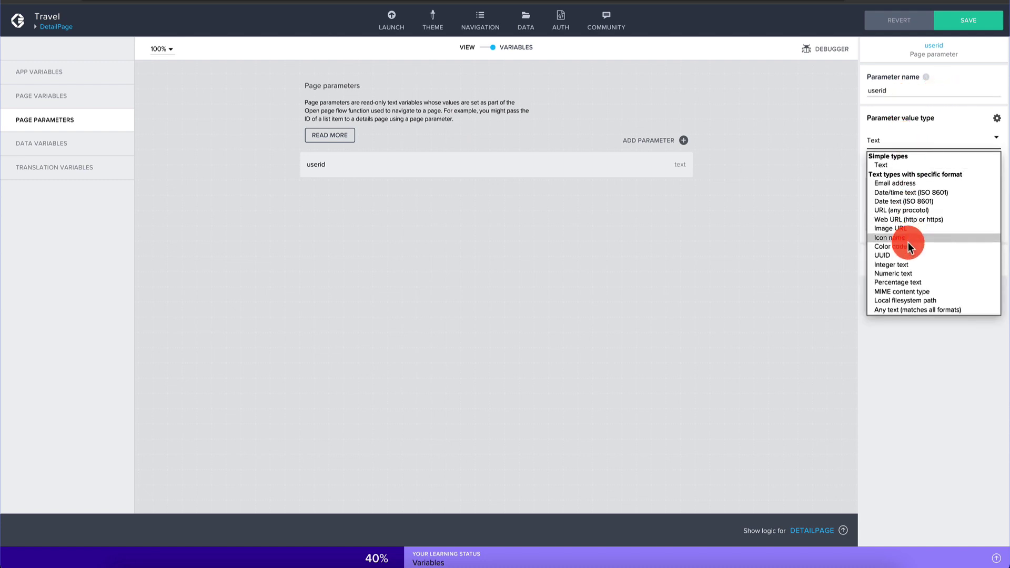
click(907, 274)
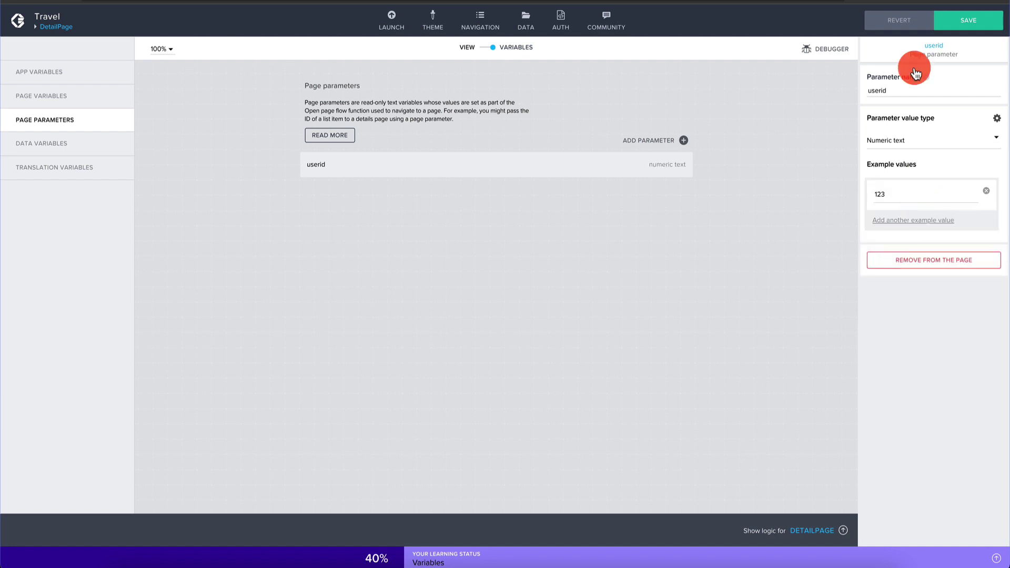
click(956, 22)
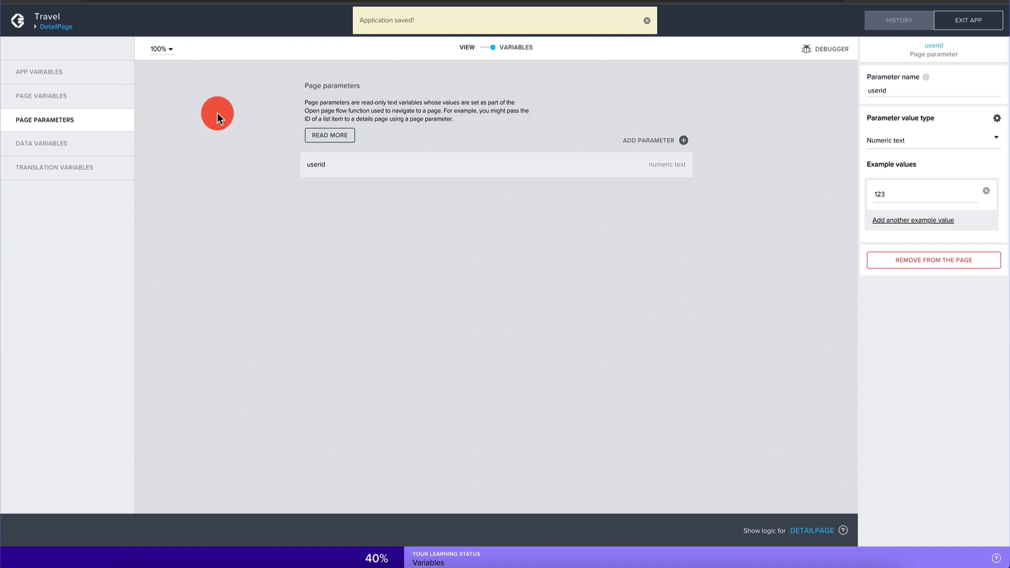
- On Empty page, connect the repeated title's Component tap event to an Open page function that targets DetailPage
click(52, 28)
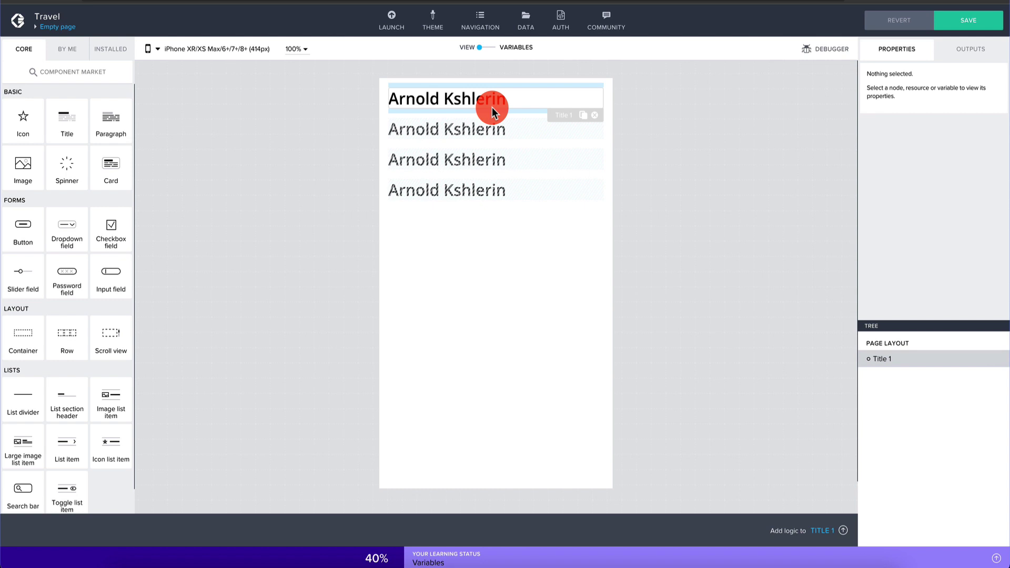
click(453, 99)
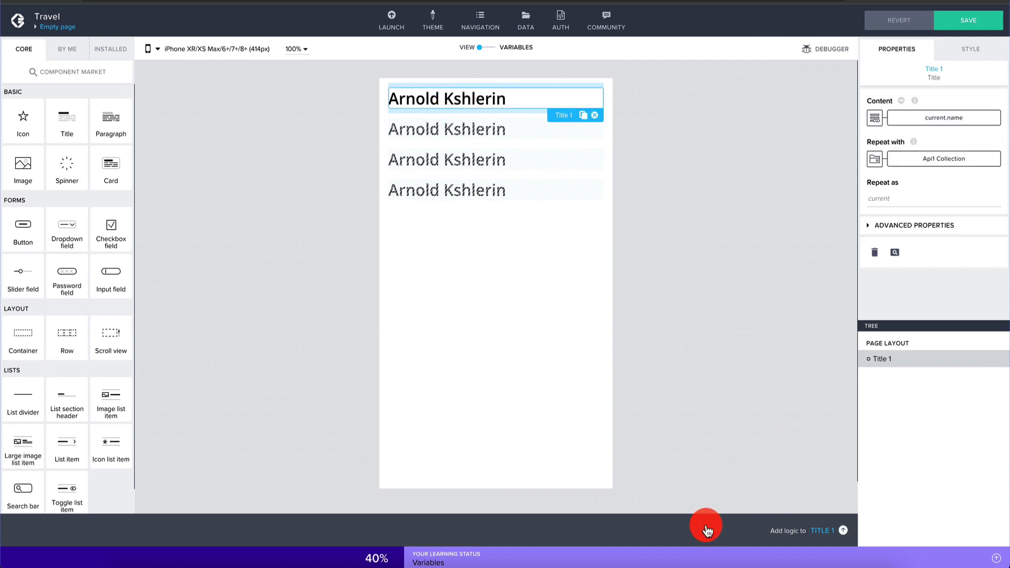
click(834, 532)
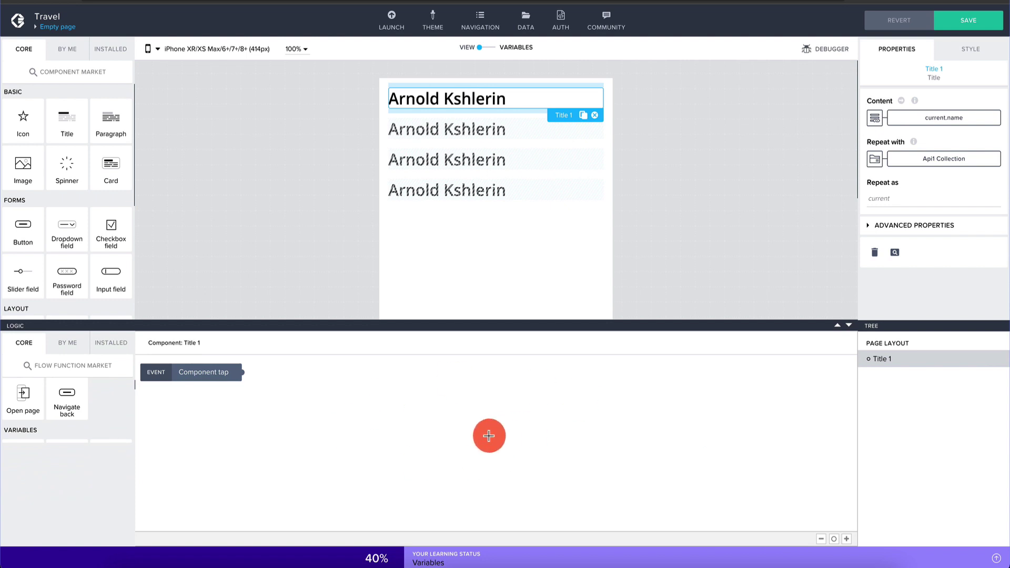
click(166, 374)
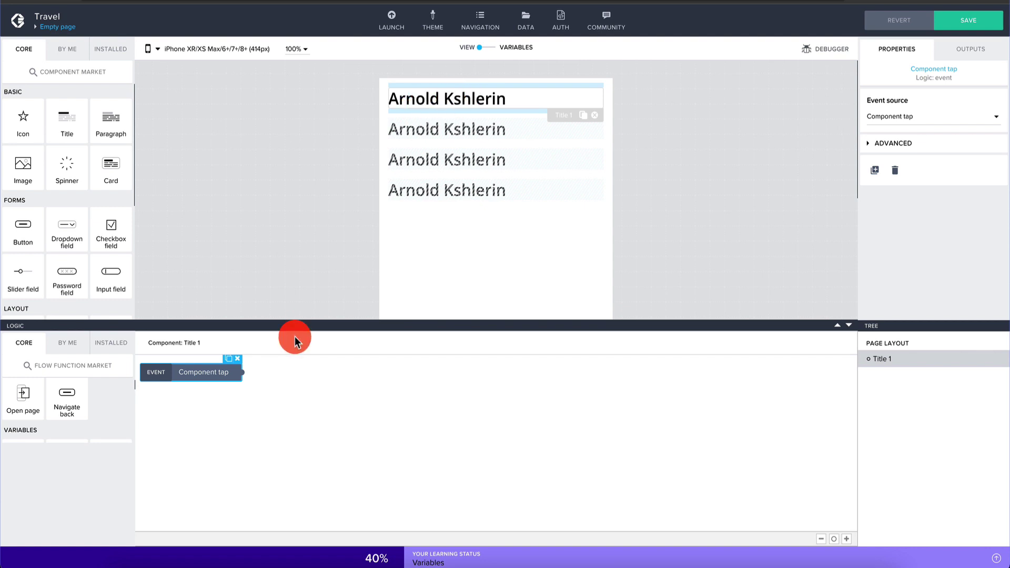
scroll(83, 409, down, 2)
scroll(83, 411, up, 3)
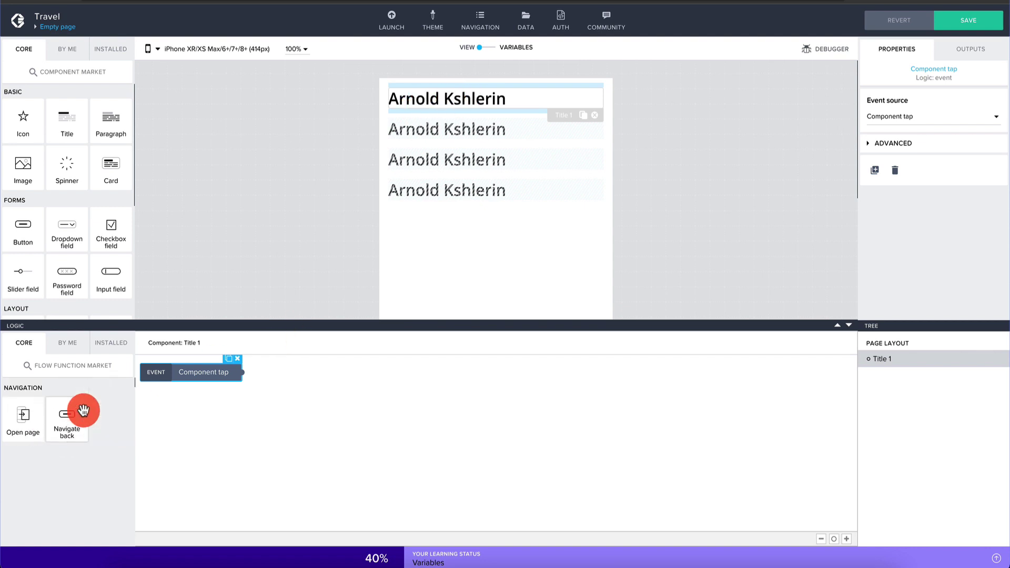
drag(26, 416, 326, 426)
drag(243, 372, 274, 426)
click(327, 426)
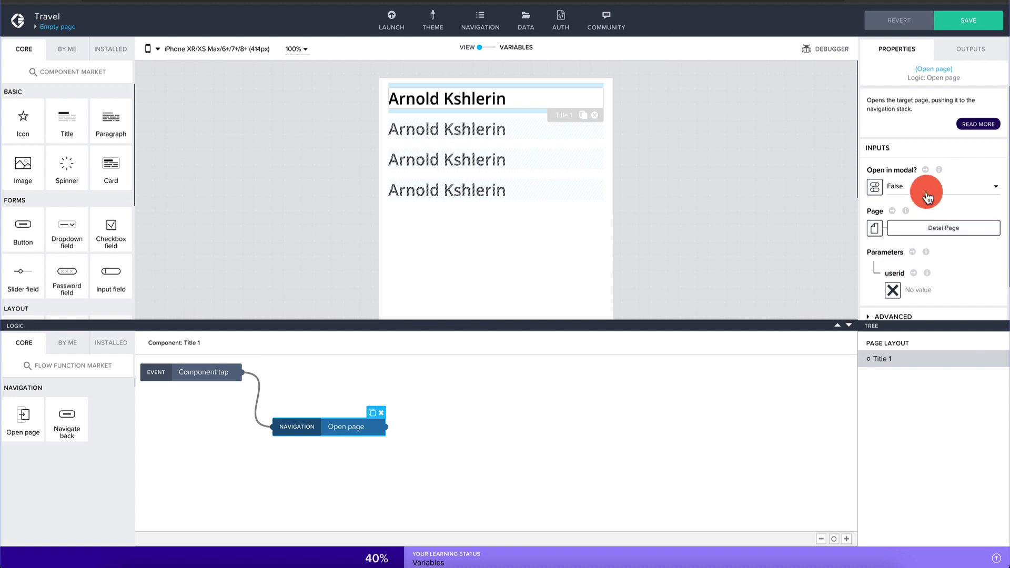
scroll(910, 213, down, 1)
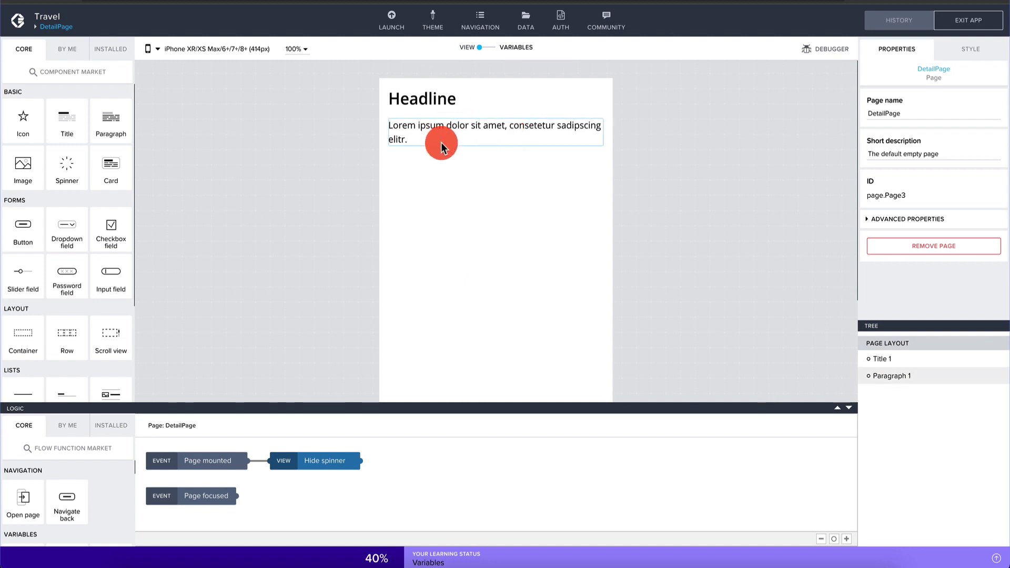
- Add a data variable from the Api resource to DetailPage
click(491, 48)
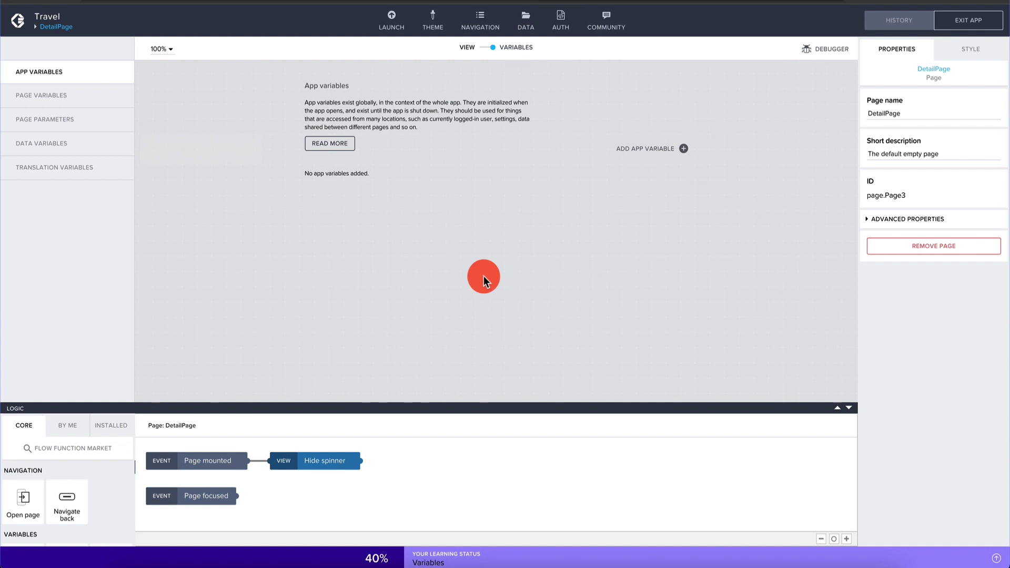
click(64, 148)
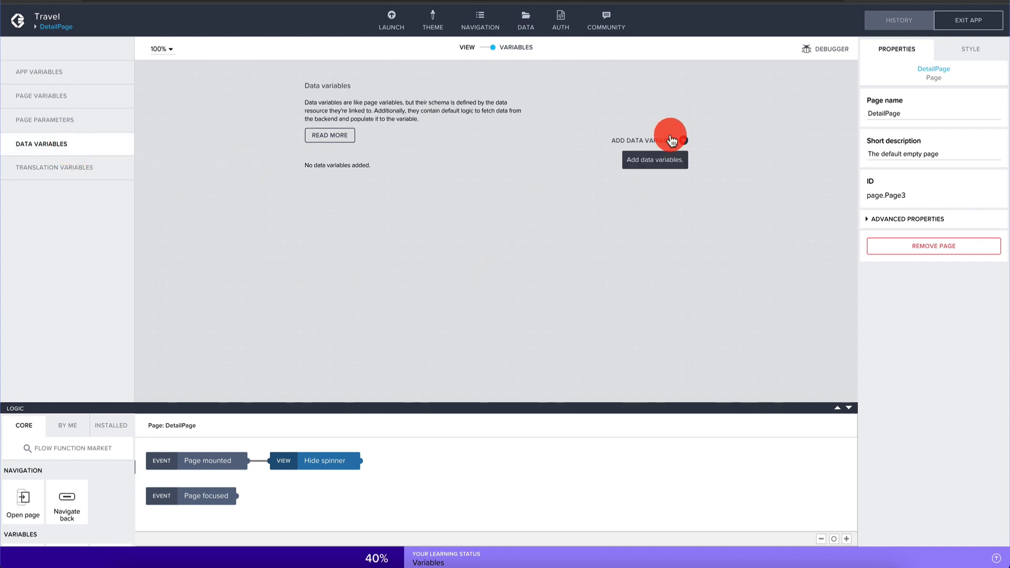
click(671, 139)
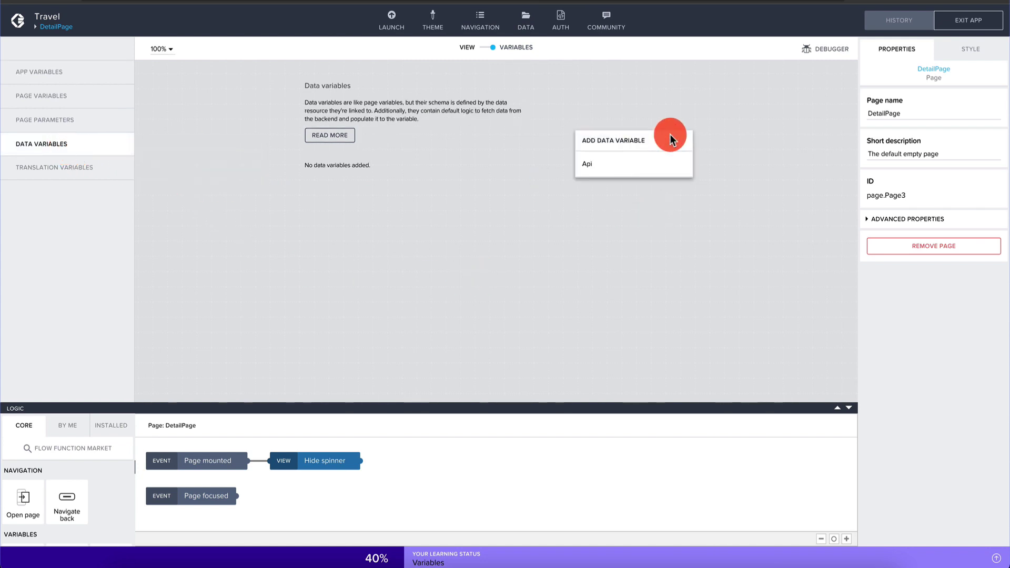
click(614, 165)
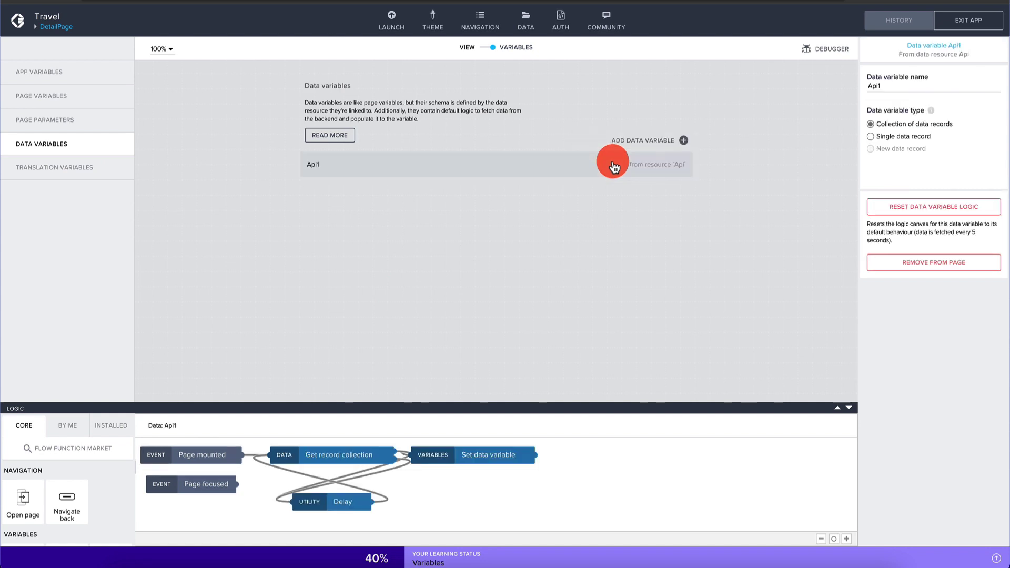
- Set DetailPage's data variable type to Single data record and save the app
click(903, 139)
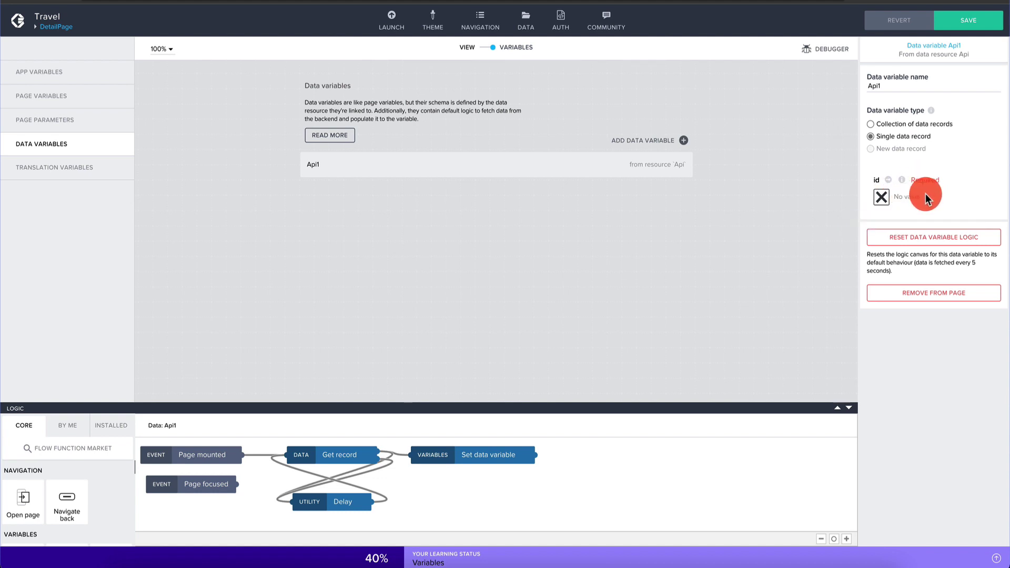
click(968, 23)
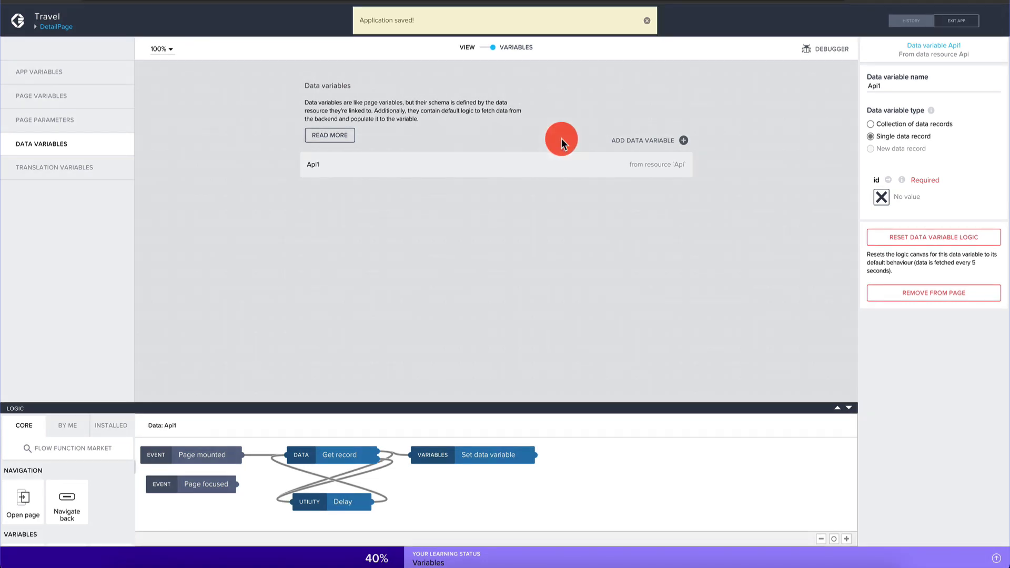
click(647, 22)
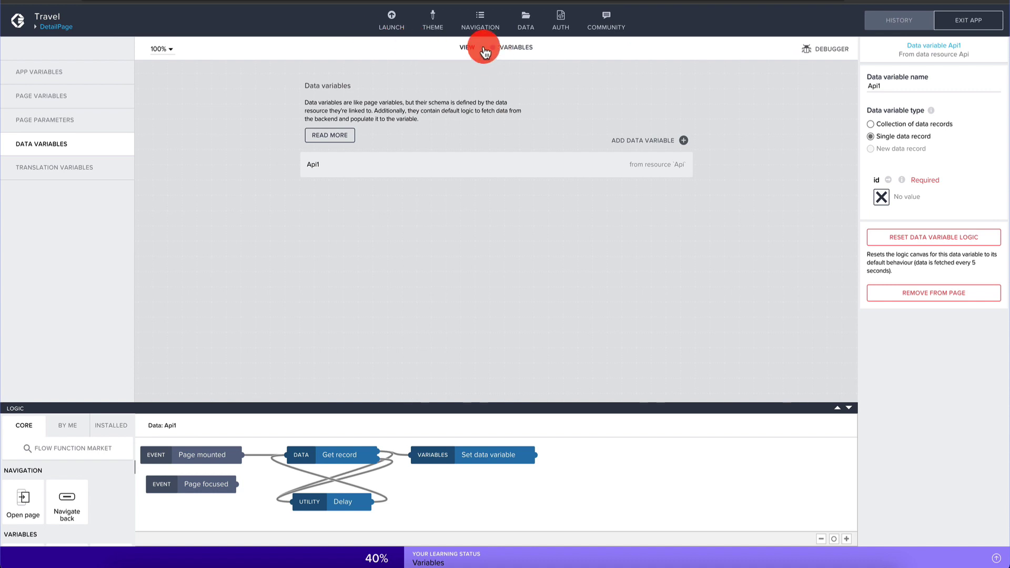
- Bind the content of DetailPage's title to the name field of data variable Api1
click(484, 51)
click(419, 92)
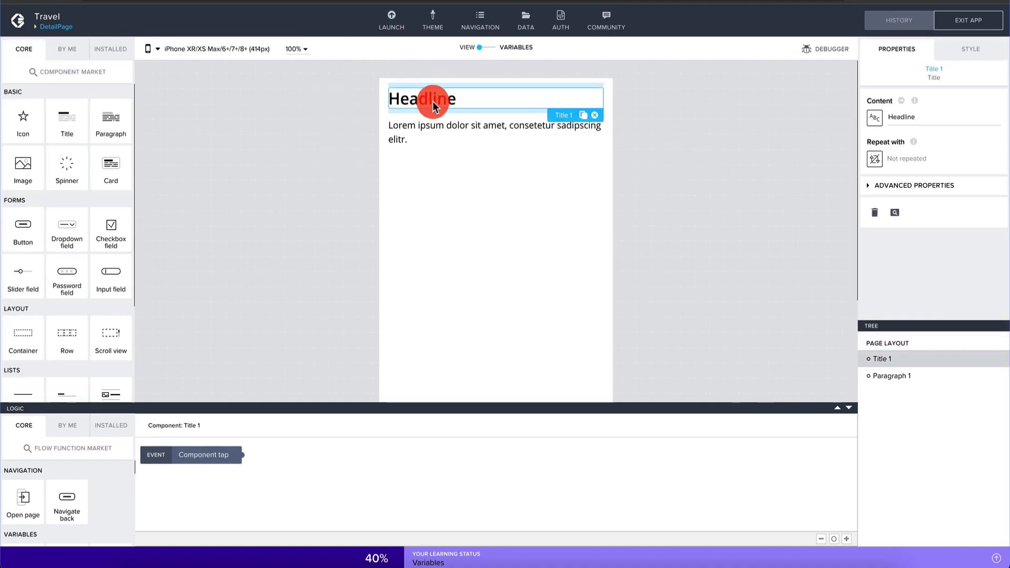
click(873, 119)
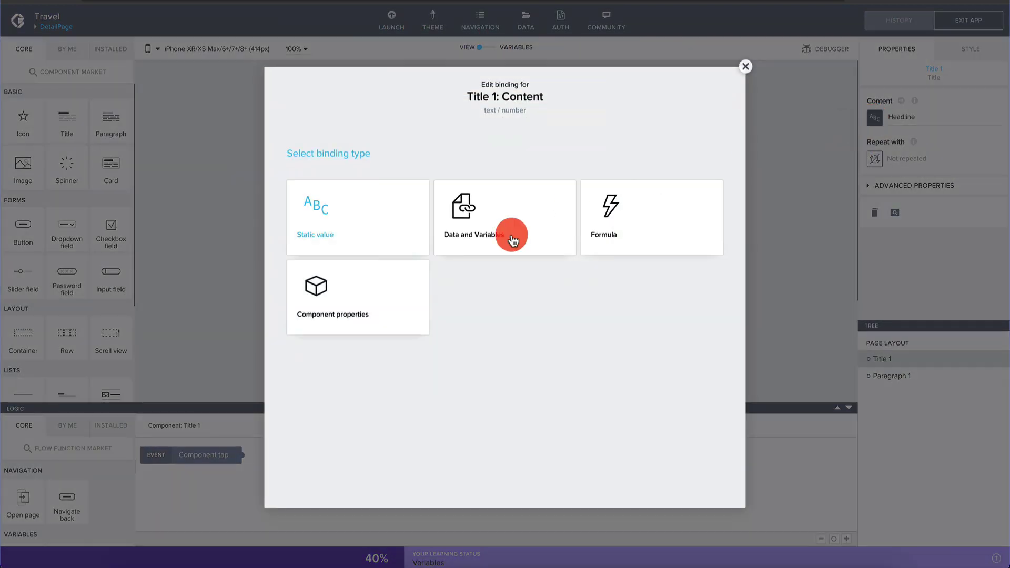
click(494, 231)
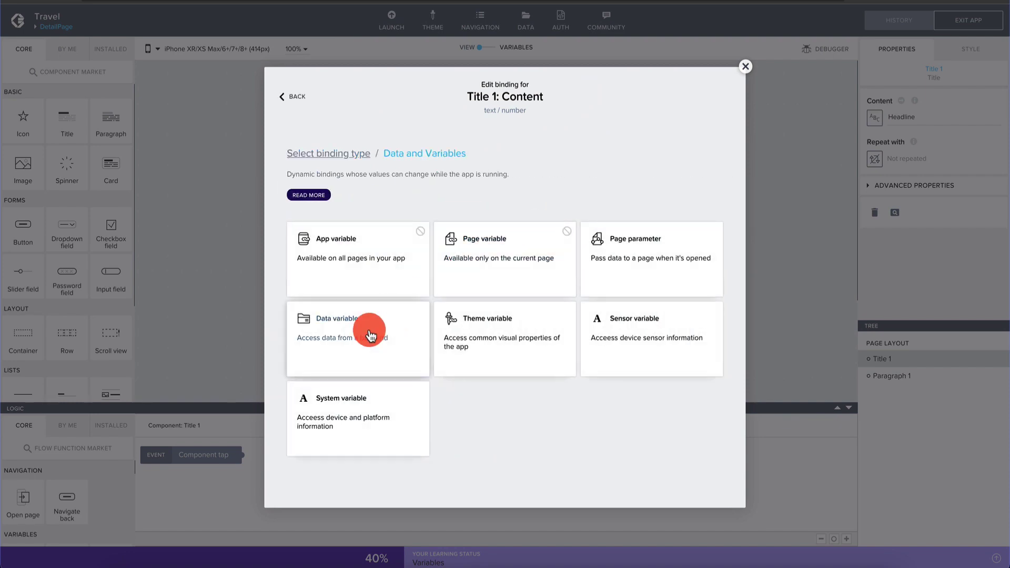
click(370, 335)
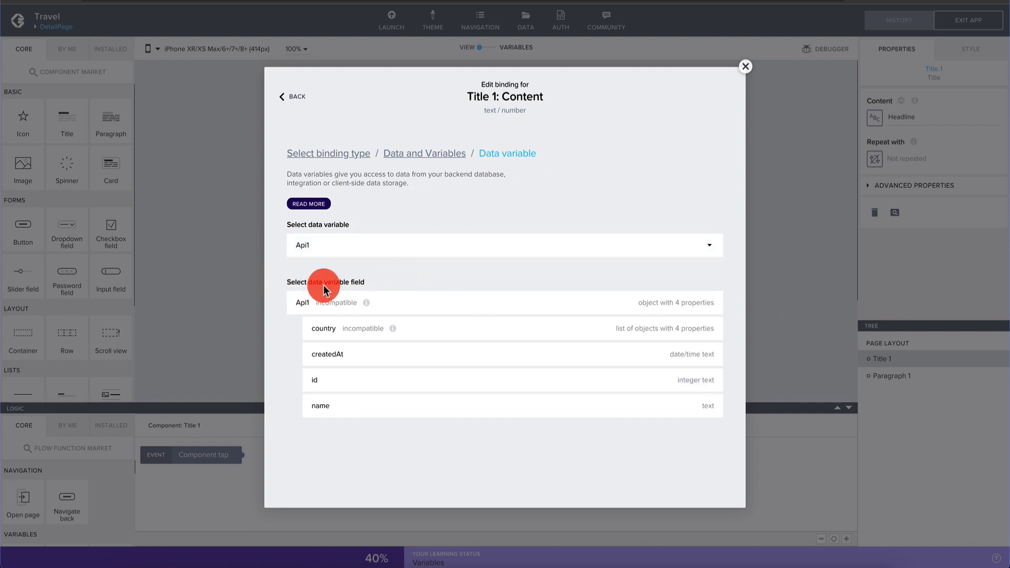
click(372, 409)
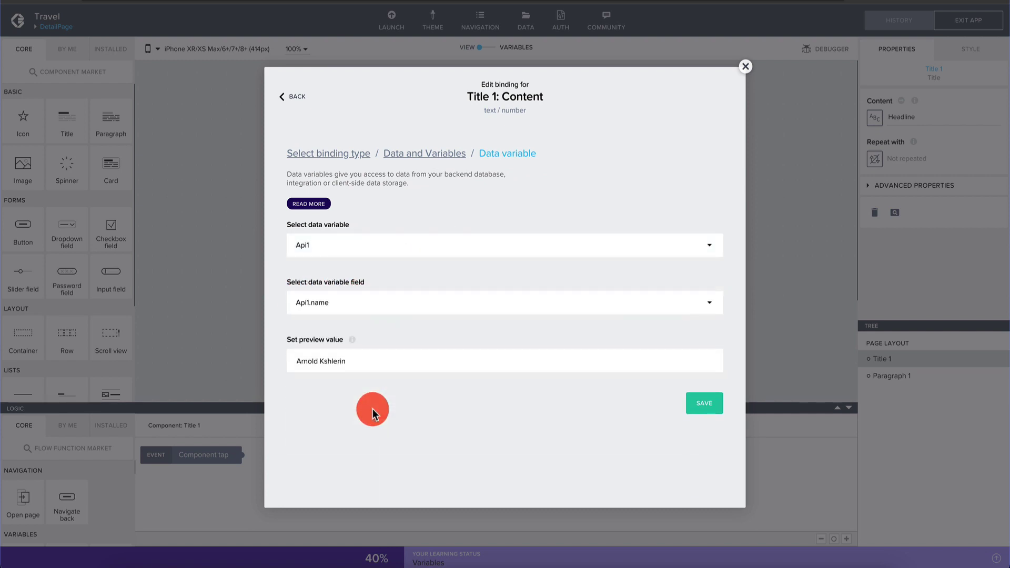
click(702, 403)
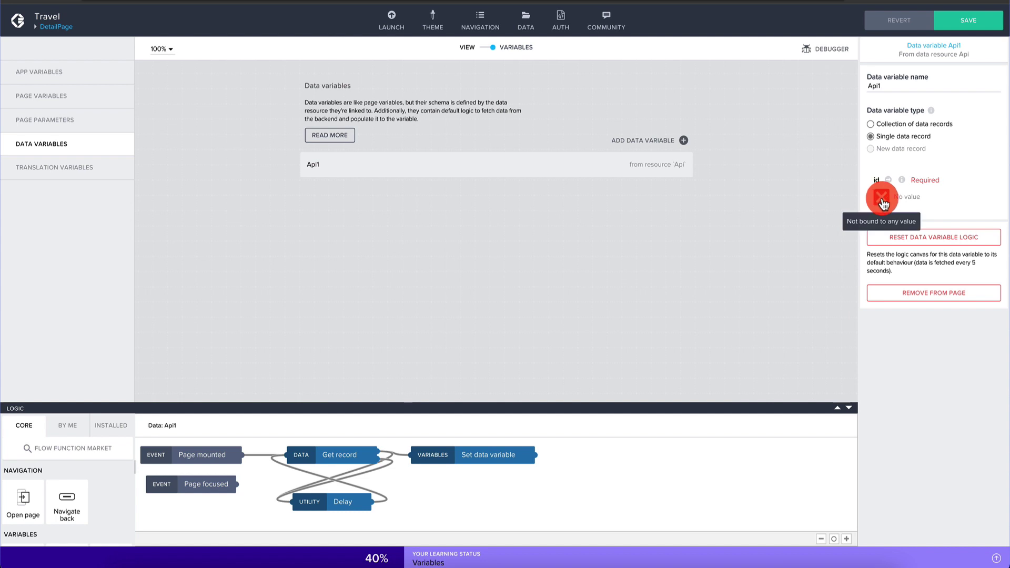
- Bind the id of DetailPage's Api1 data variable to the userid page parameter and save the app
click(881, 198)
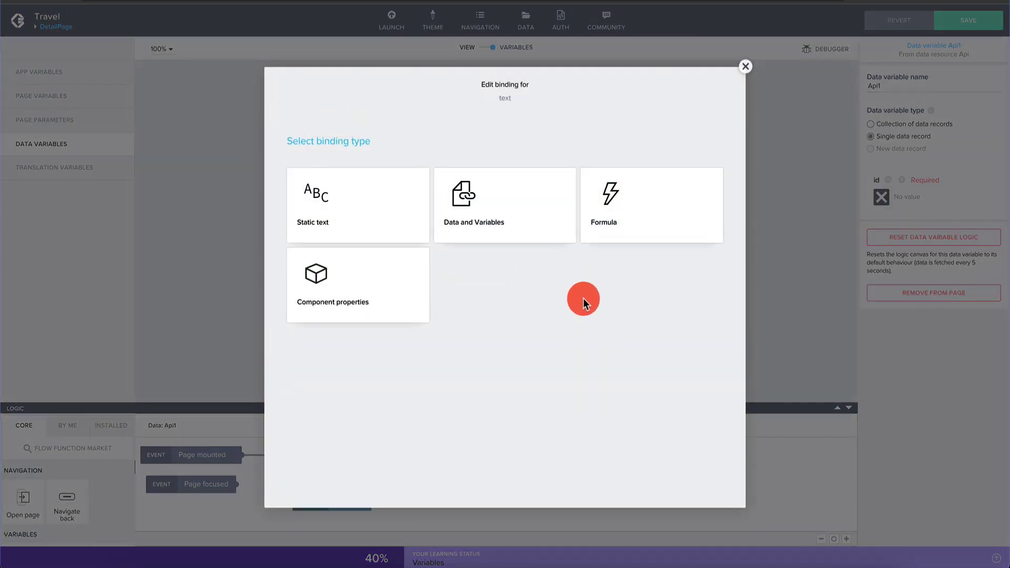
click(529, 225)
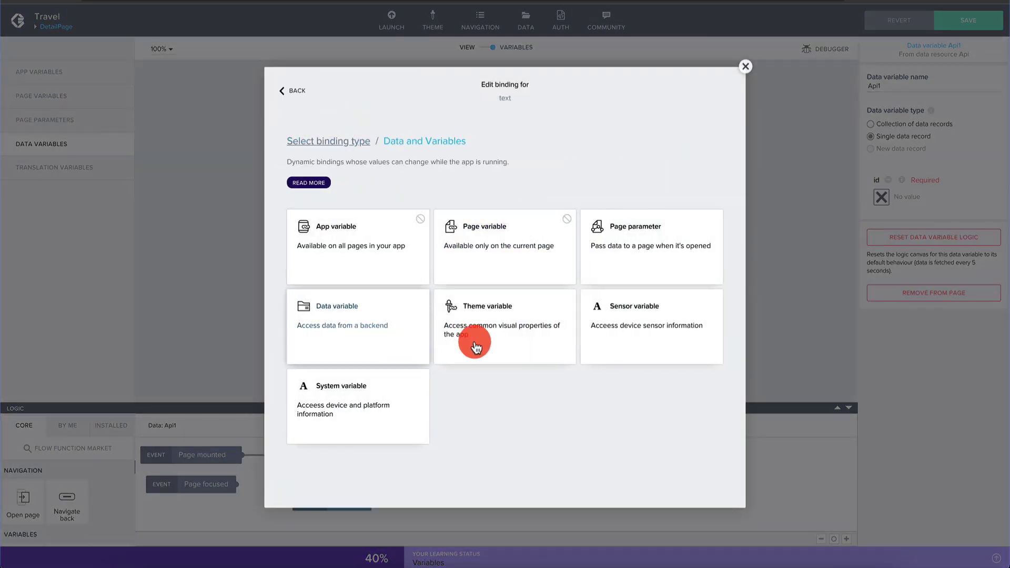
click(651, 242)
click(534, 233)
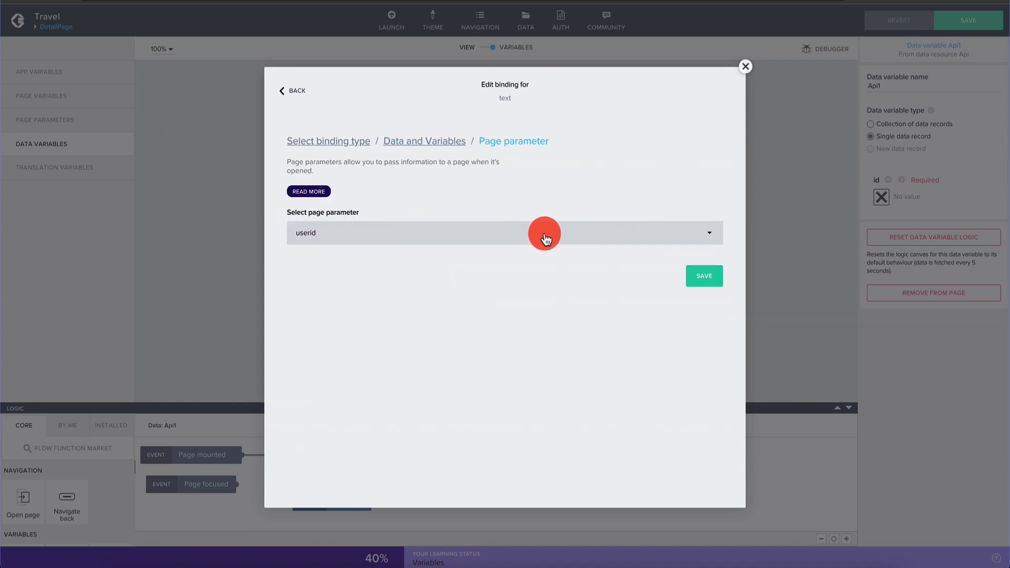
click(703, 276)
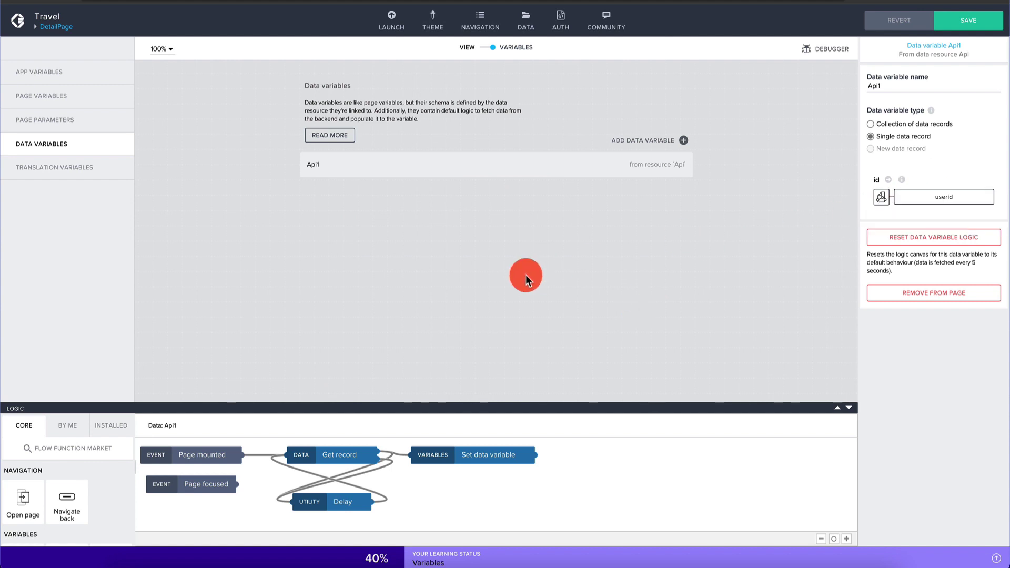
click(965, 21)
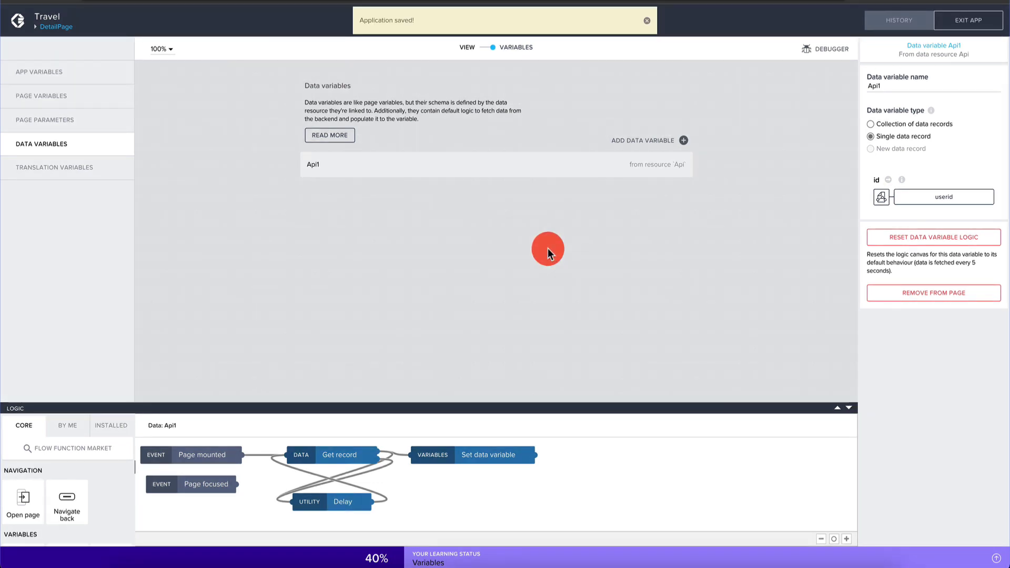
- Set the DetailPage title's content binding to the Api1.name data variable field again
click(481, 51)
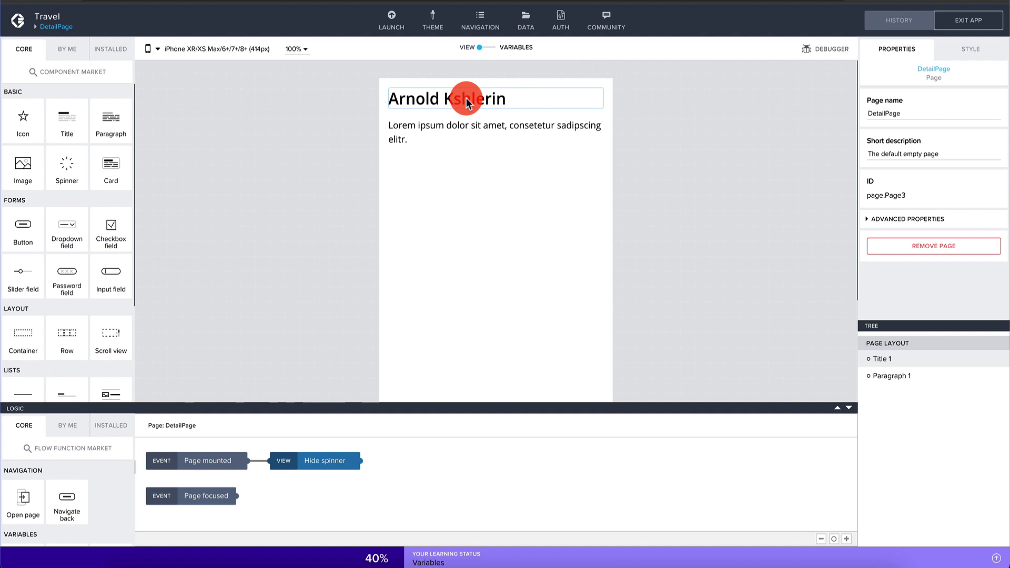
click(431, 100)
click(873, 117)
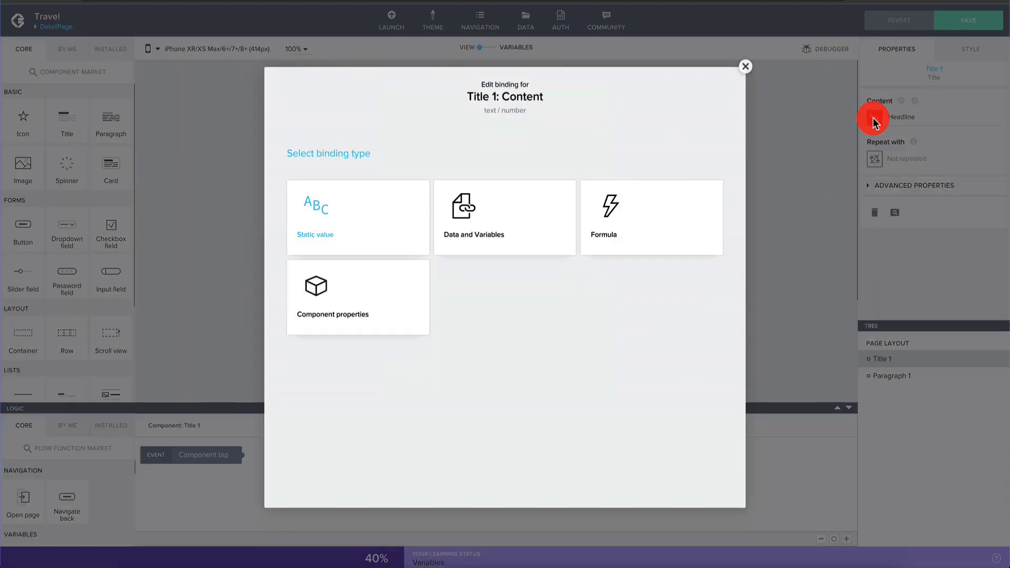
click(492, 225)
click(366, 341)
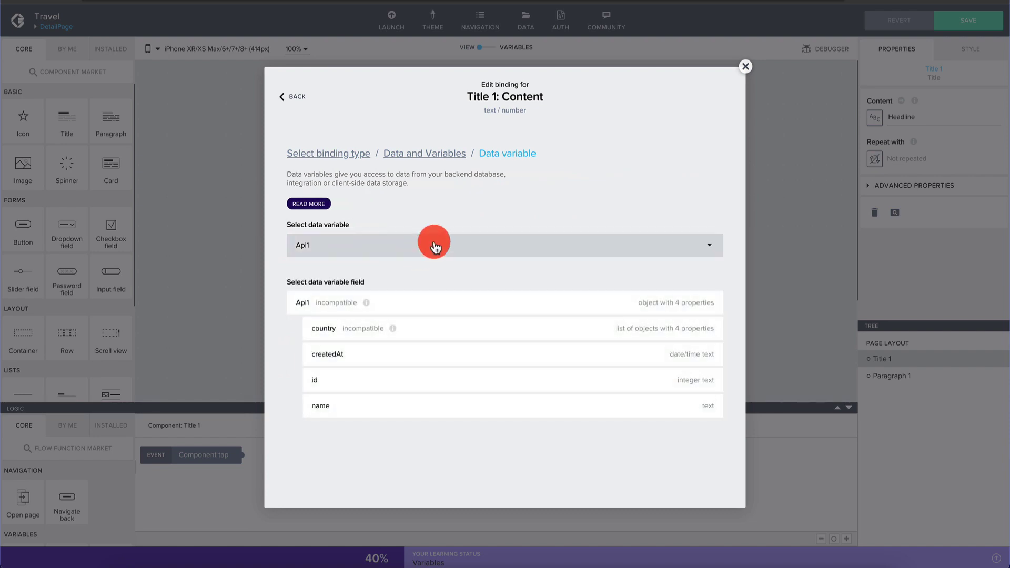
click(341, 406)
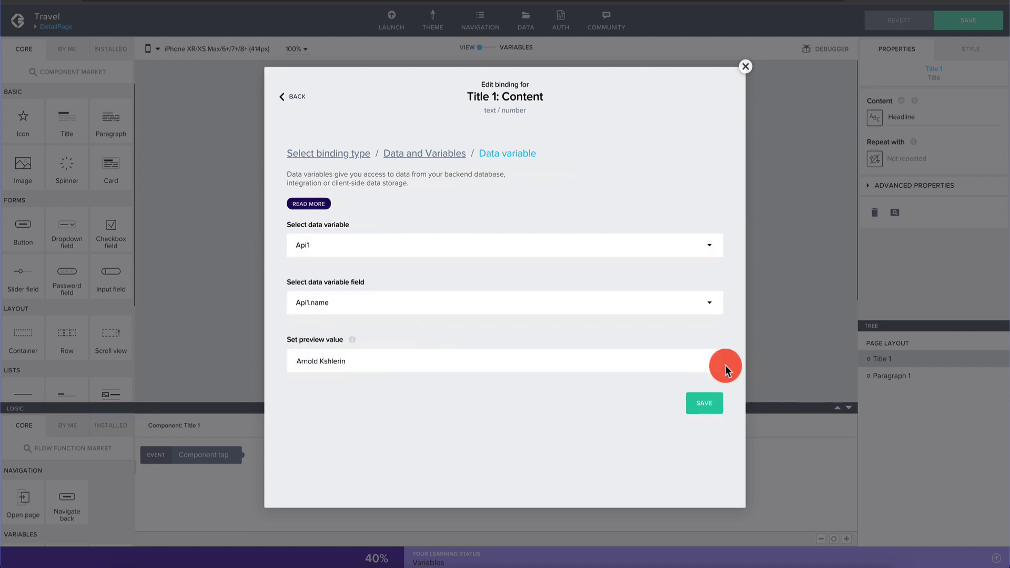
click(700, 402)
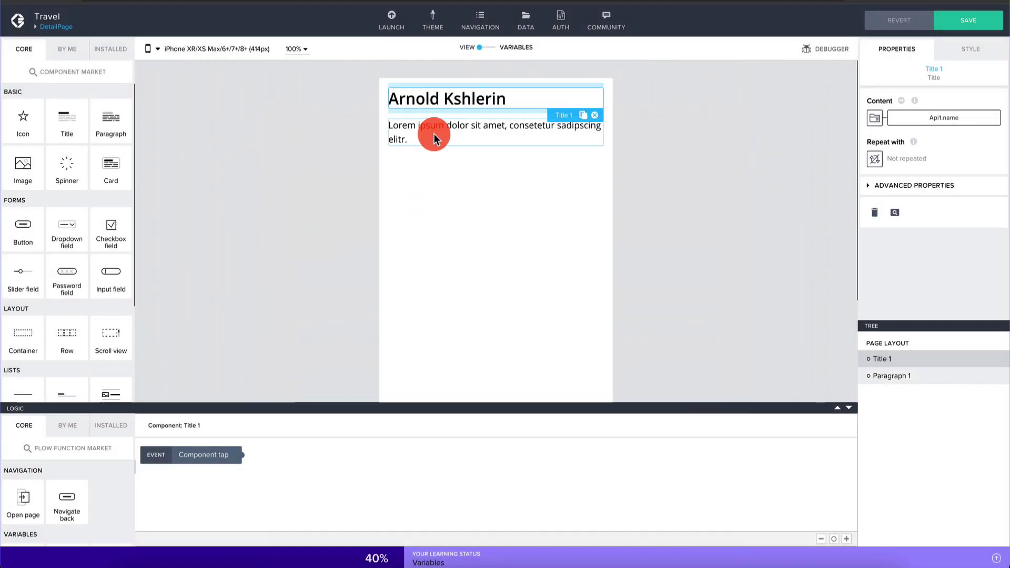
- Repeat DetailPage's paragraph with the country list of data variable Api1
click(434, 134)
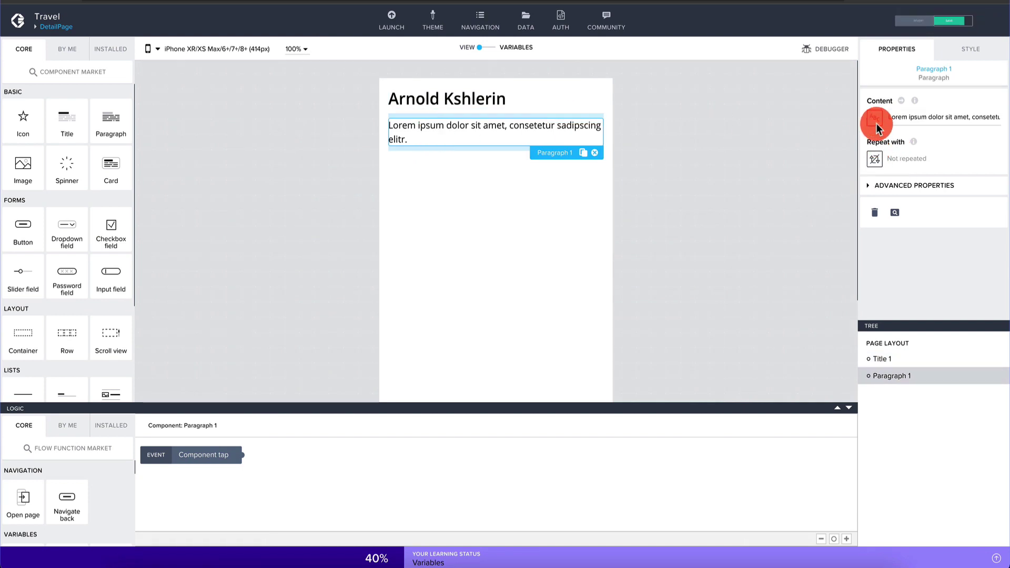
click(874, 159)
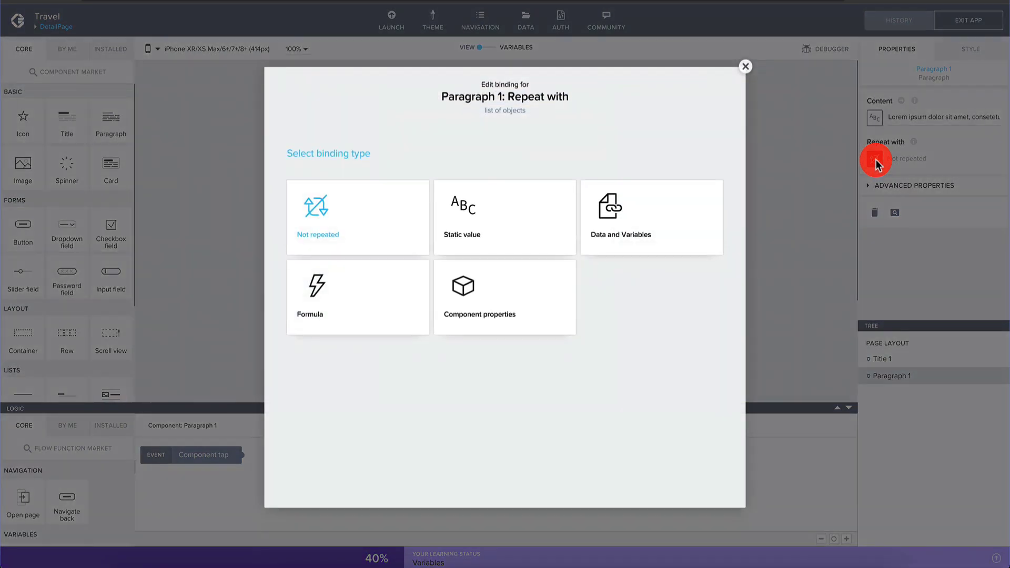
click(643, 210)
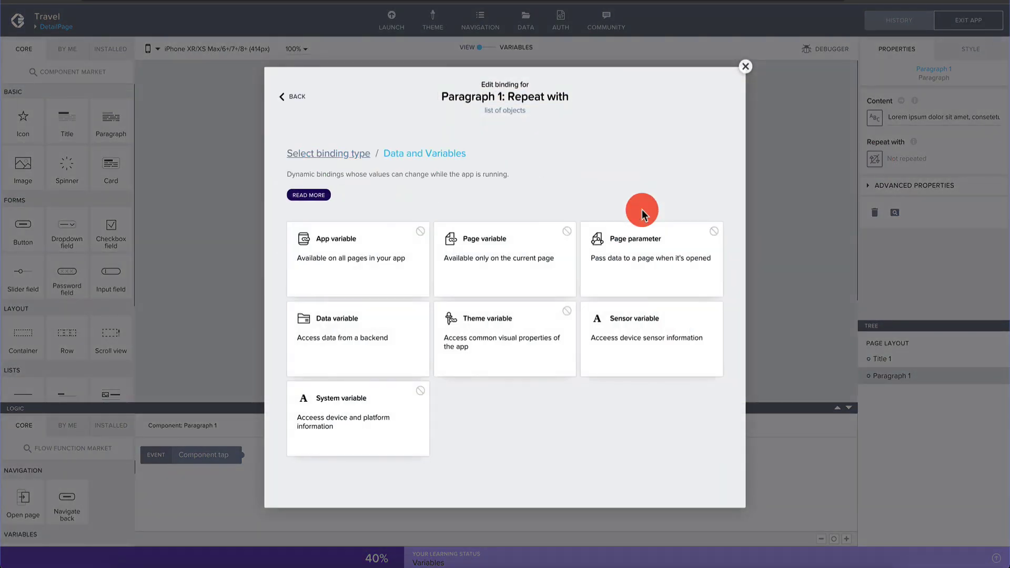
click(370, 328)
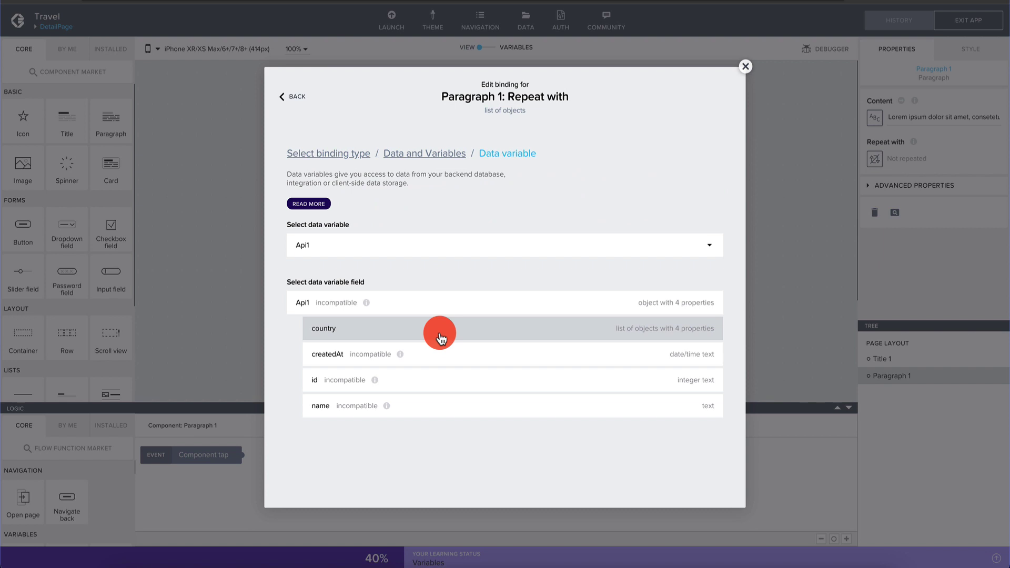
click(439, 332)
click(702, 342)
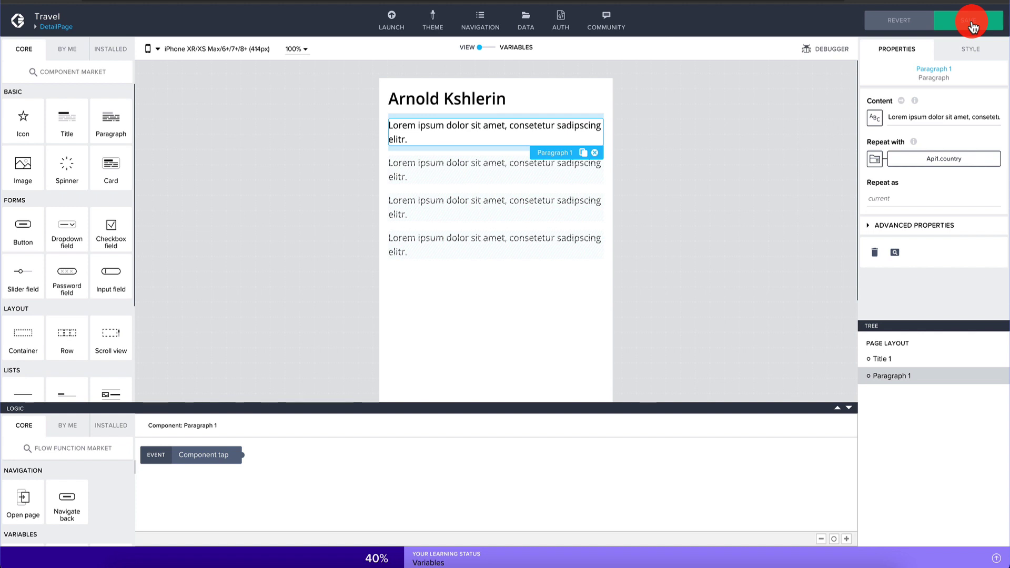
- Bind the paragraph's content to the country property of the current repeat item and save the app
click(876, 117)
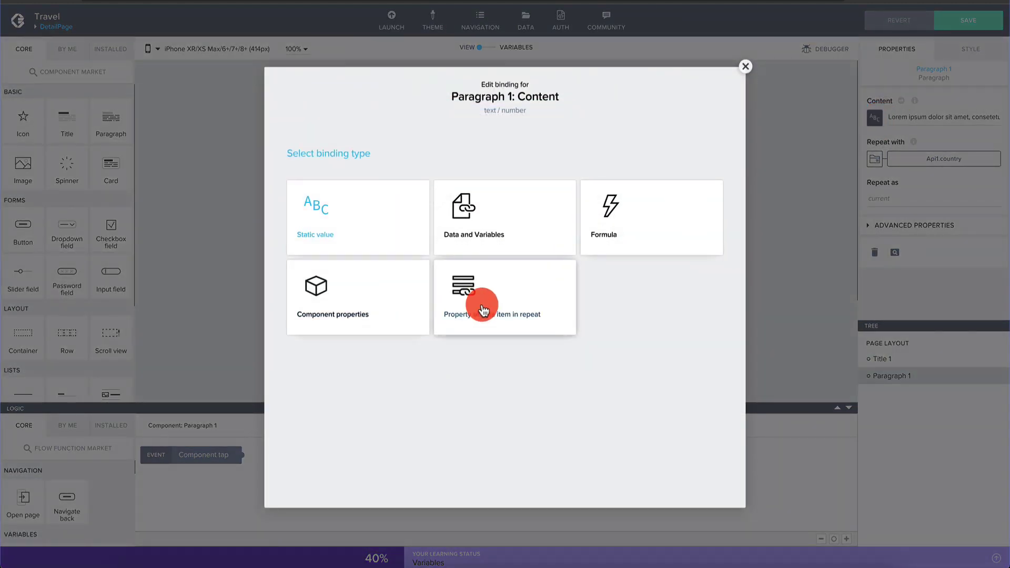
click(483, 309)
click(494, 257)
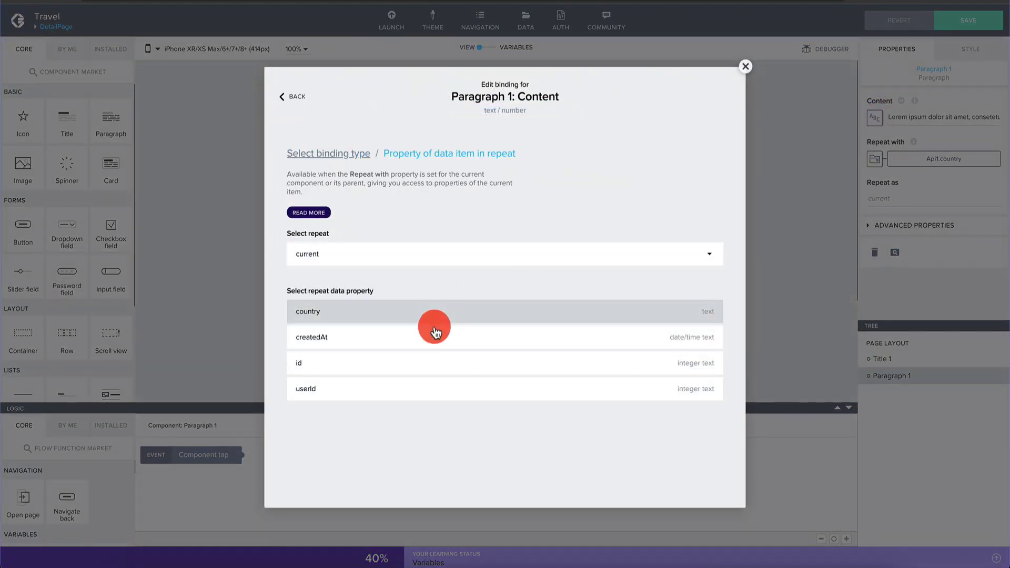
click(433, 311)
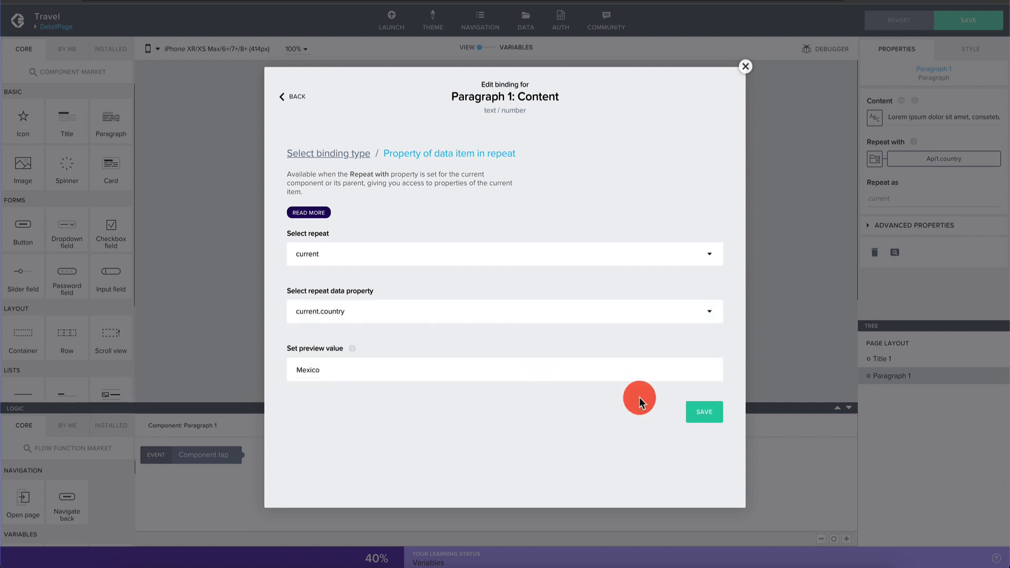
click(705, 410)
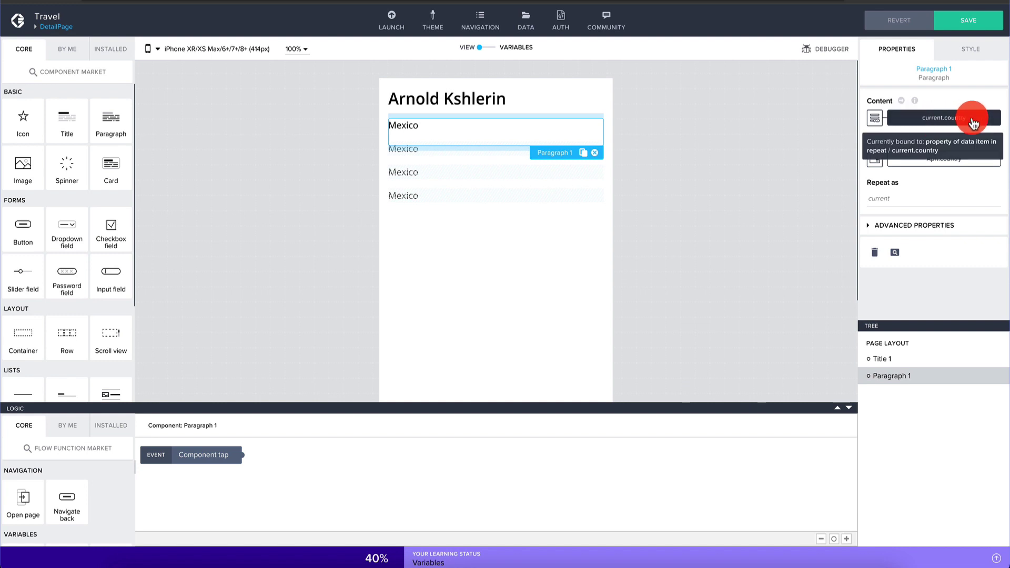
click(978, 20)
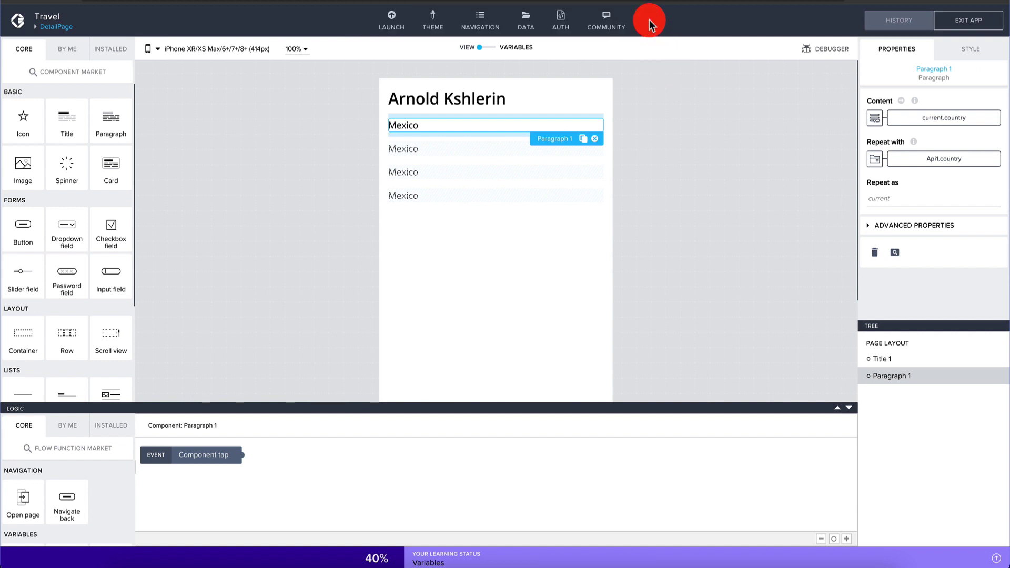
- Open the app preview portal and launch the Travel app's web preview
click(393, 20)
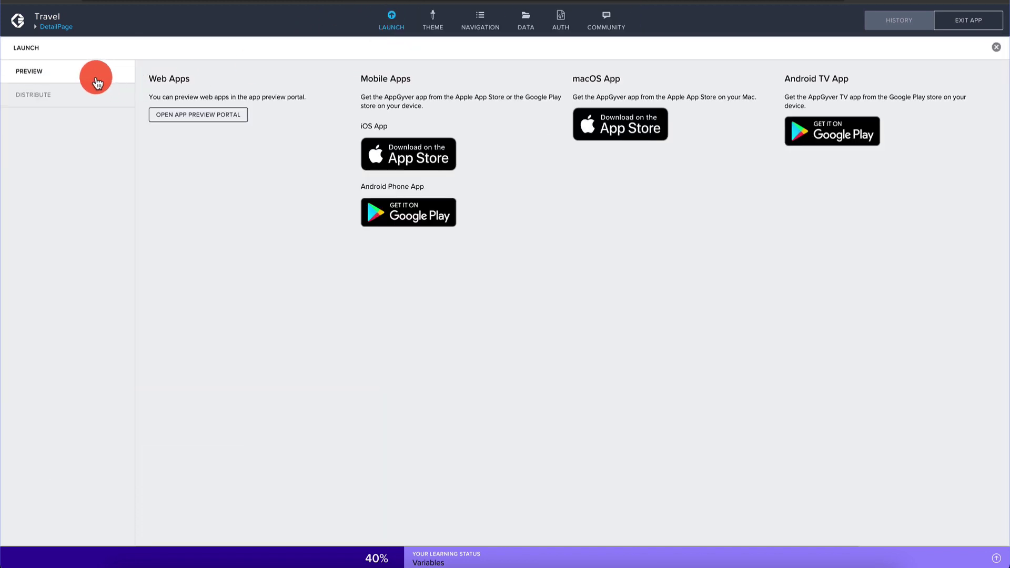
click(205, 115)
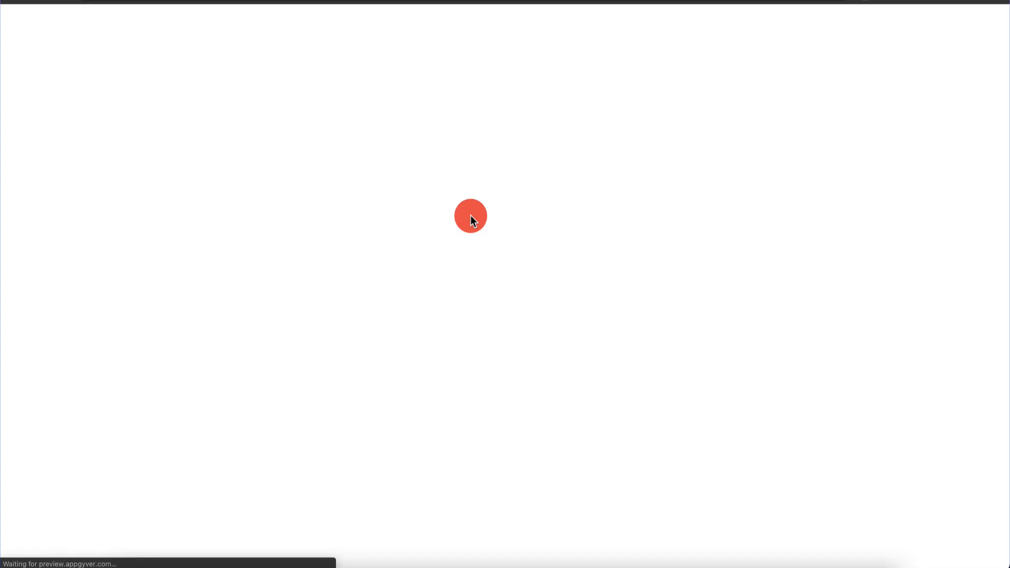
click(146, 115)
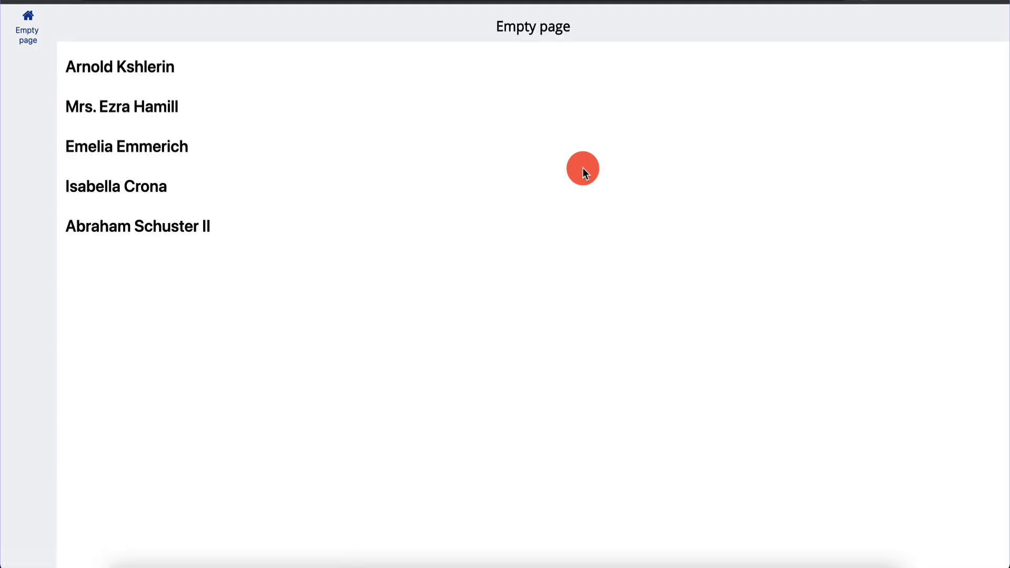
- Test the preview by opening the first, second, fourth and fifth users' detail pages, returning to Empty page after each
click(163, 69)
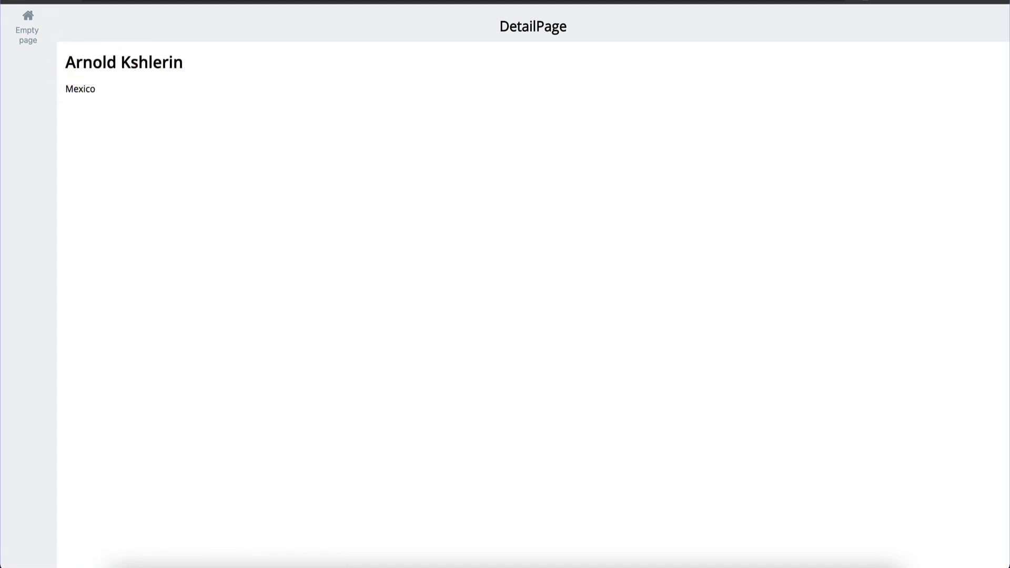
click(16, 1)
click(144, 108)
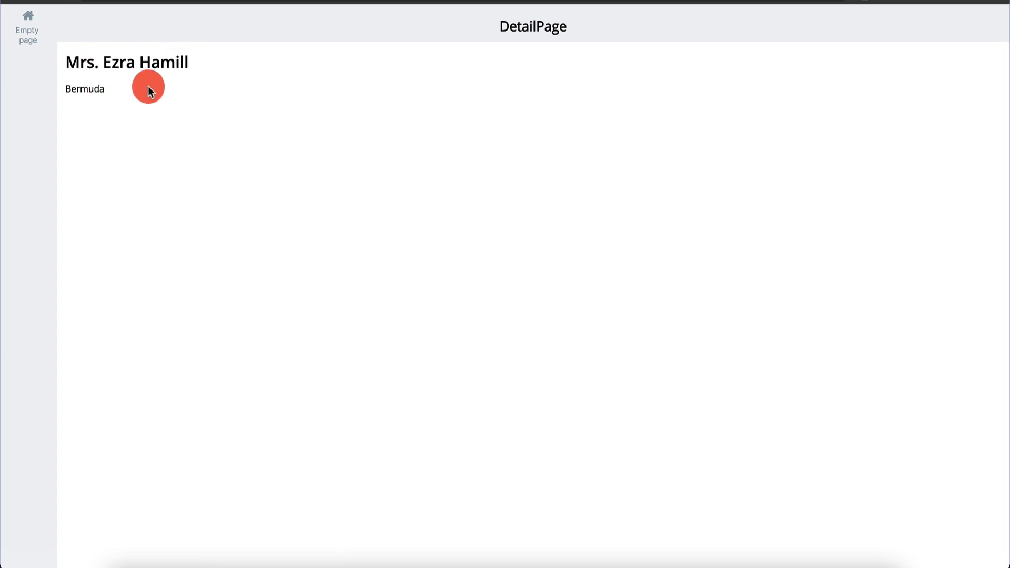
key(alt+Left)
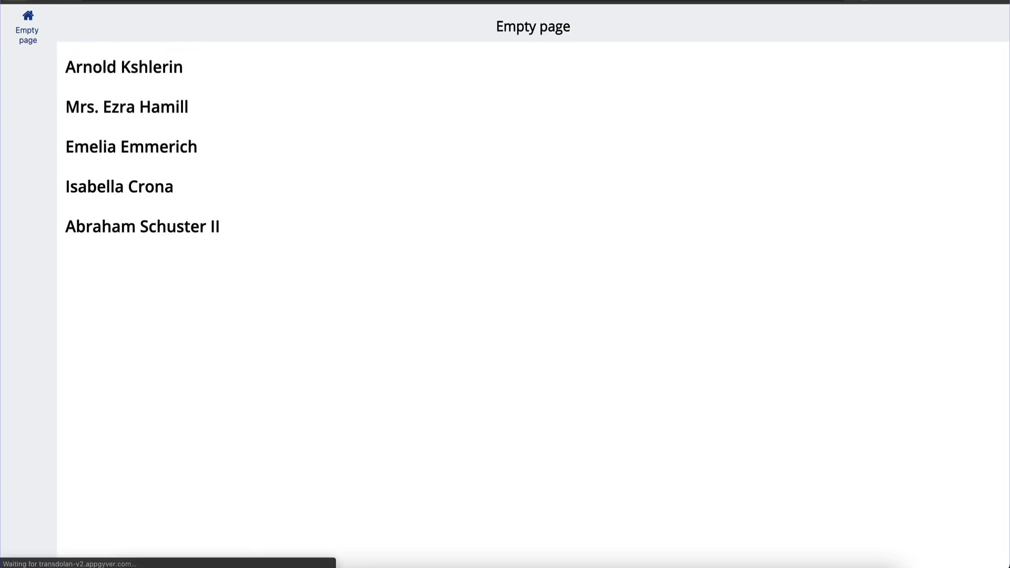
click(128, 188)
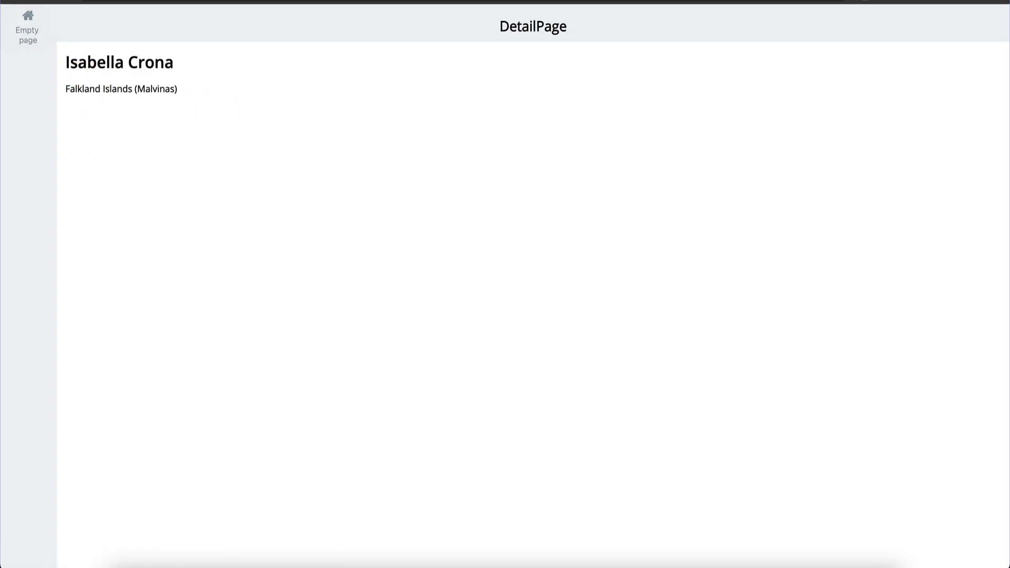
key(alt+Left)
click(113, 226)
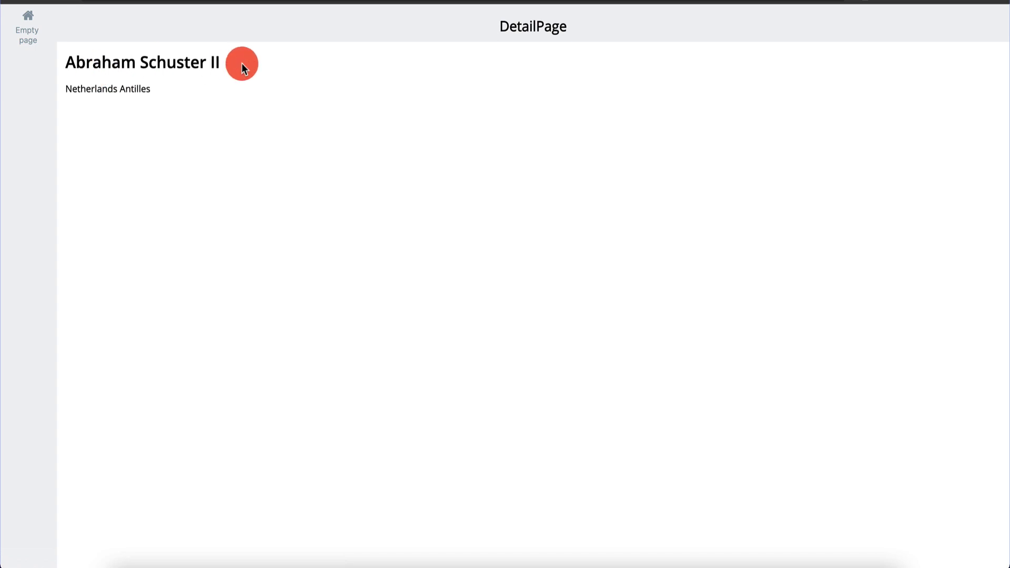
click(28, 22)
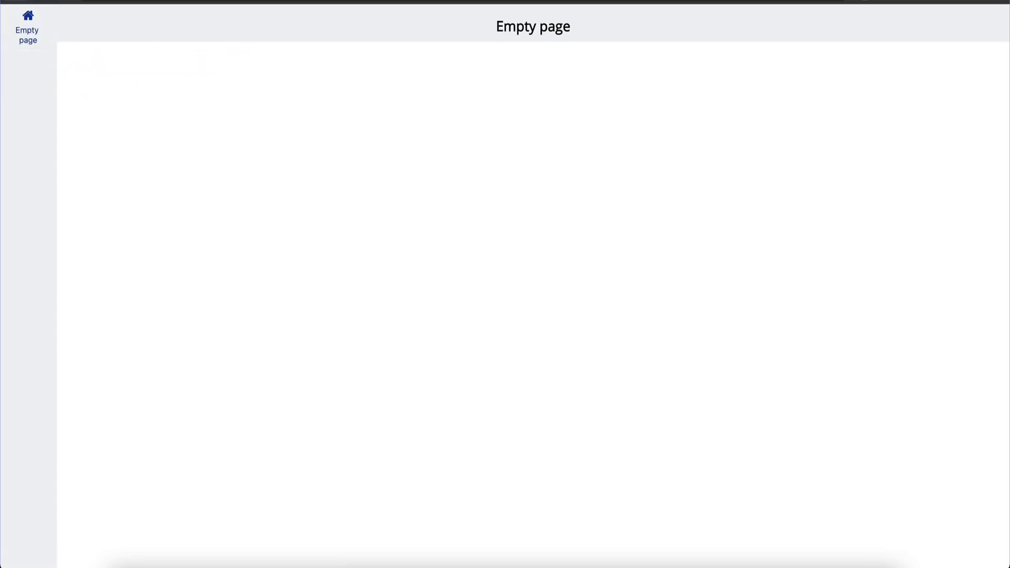
- Open the first user's detail page in the preview, request users/1 from the mockapi.io API and examine its country array
click(116, 74)
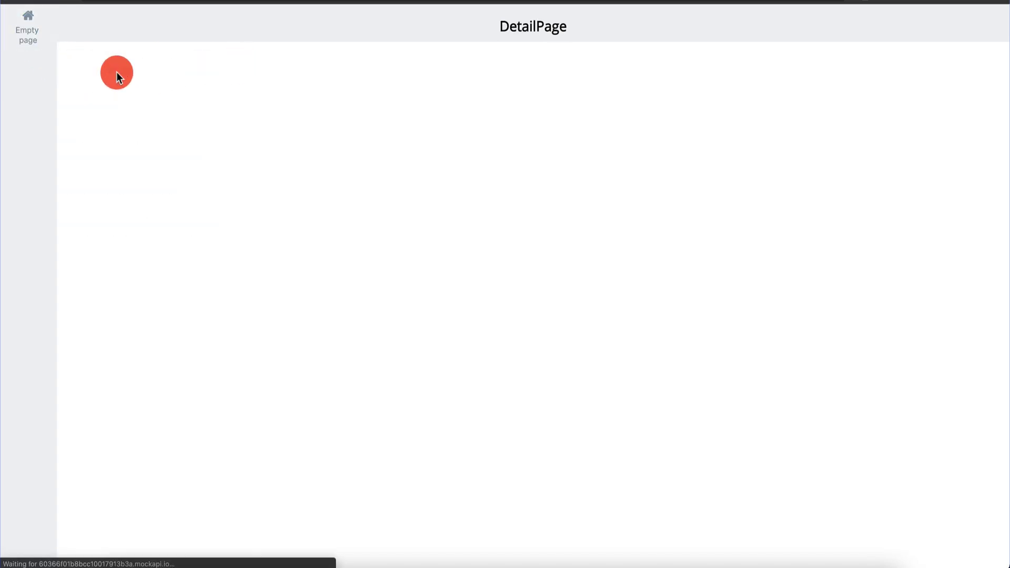
click(19, 5)
click(410, 17)
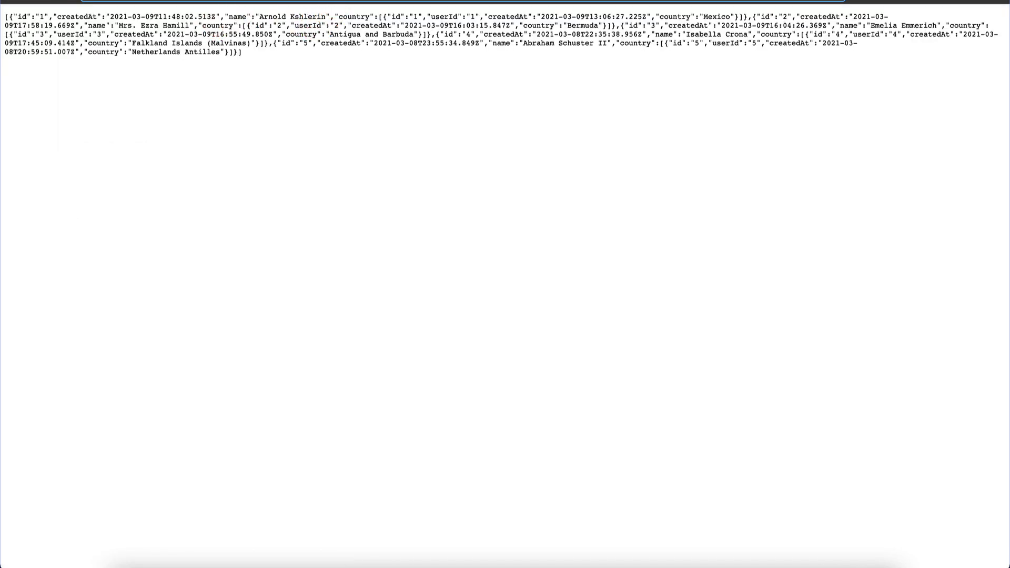
text(/1)
key(Return)
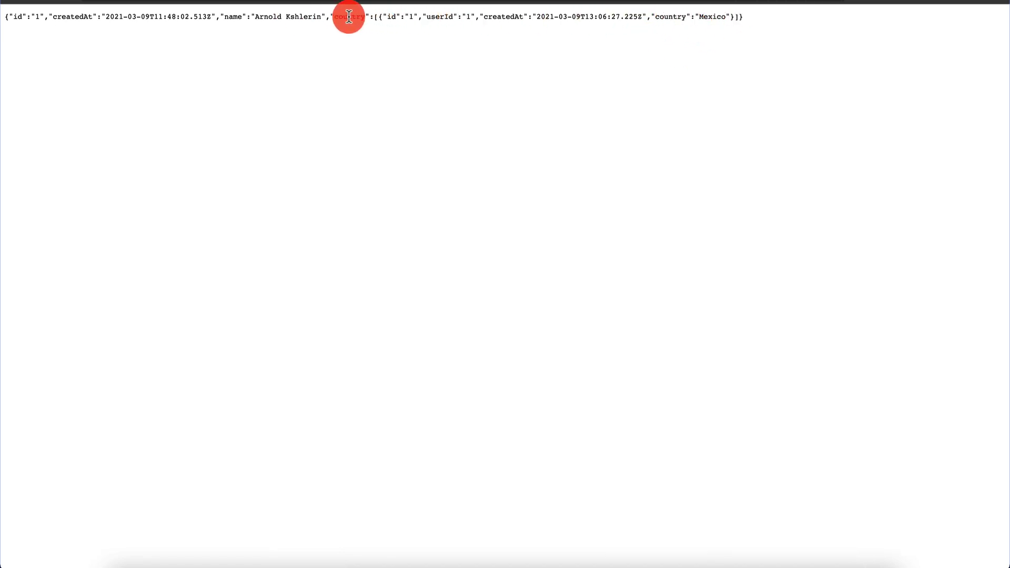
mouse_move(376, 16)
mouse_down()
mouse_move(399, 16)
mouse_move(375, 16)
mouse_up()
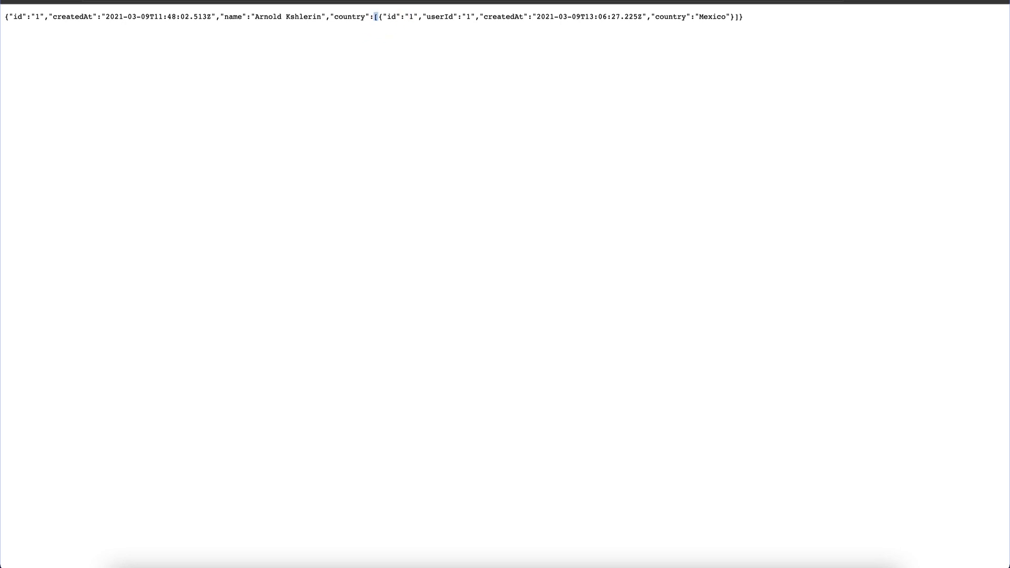
drag(740, 16, 371, 18)
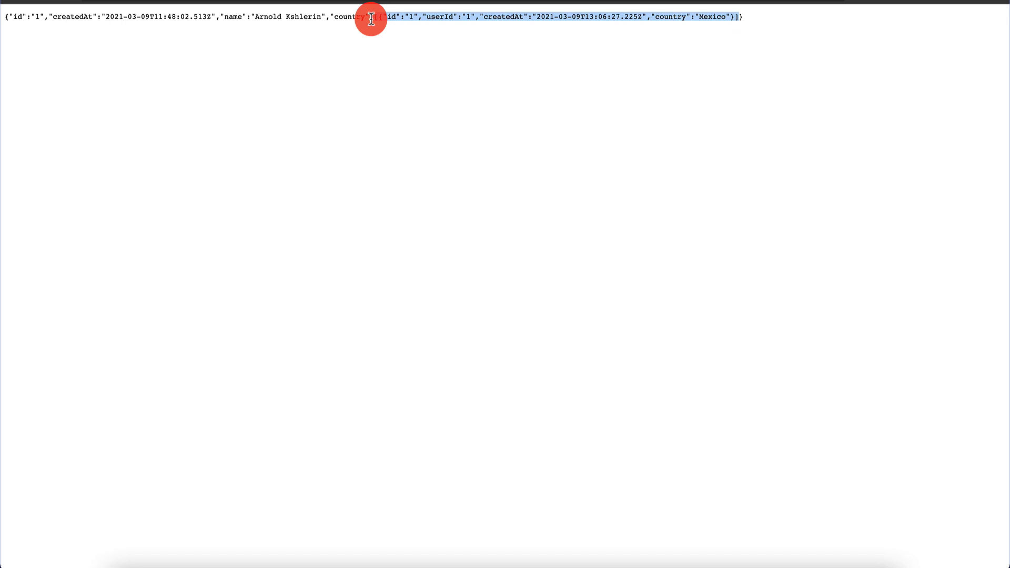
- Request users/2 from the mockapi.io API and examine the record's name and country
click(385, 1)
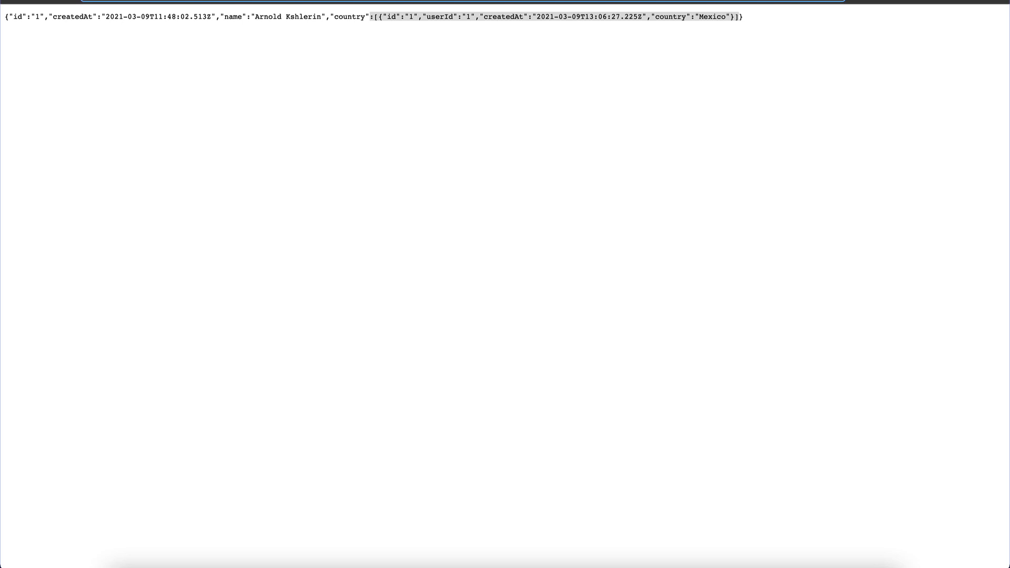
key(BackSpace)
text(2)
key(Return)
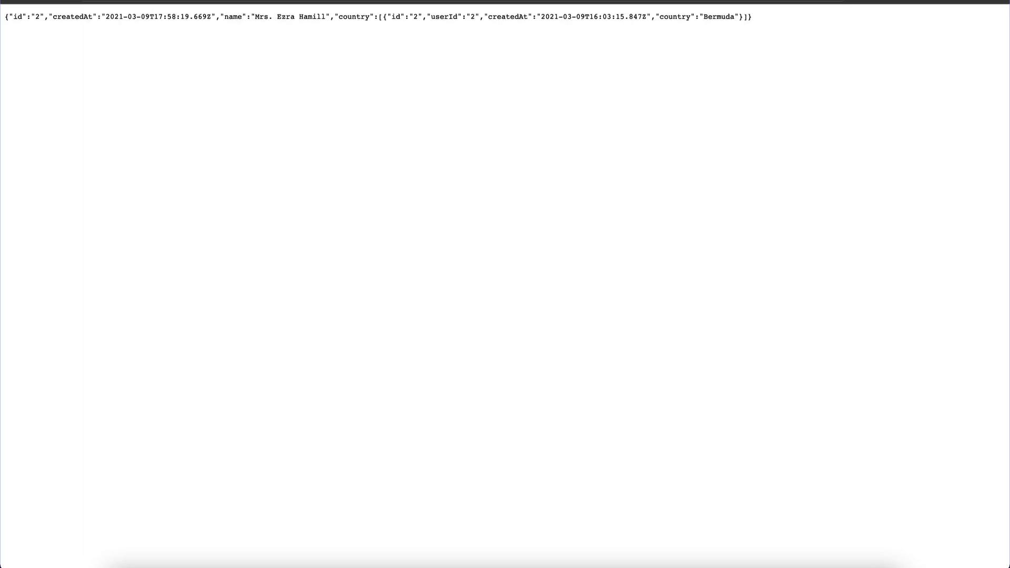
click(259, 16)
mouse_move(260, 16)
mouse_down()
mouse_move(250, 16)
mouse_move(322, 17)
mouse_up()
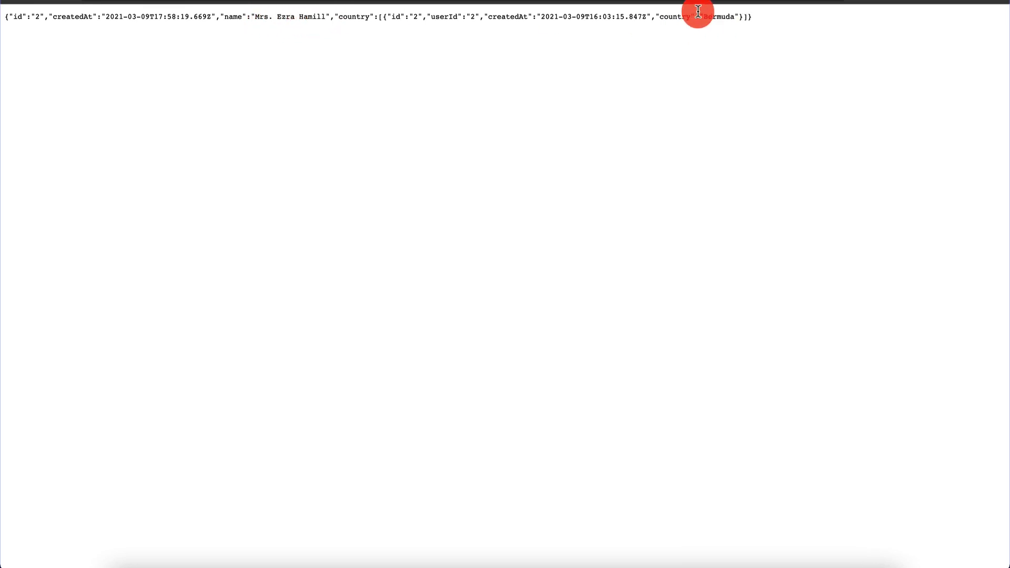
- Request users/3 from the mockapi.io API and examine the record's name and country
click(684, 0)
key(BackSpace)
text(3)
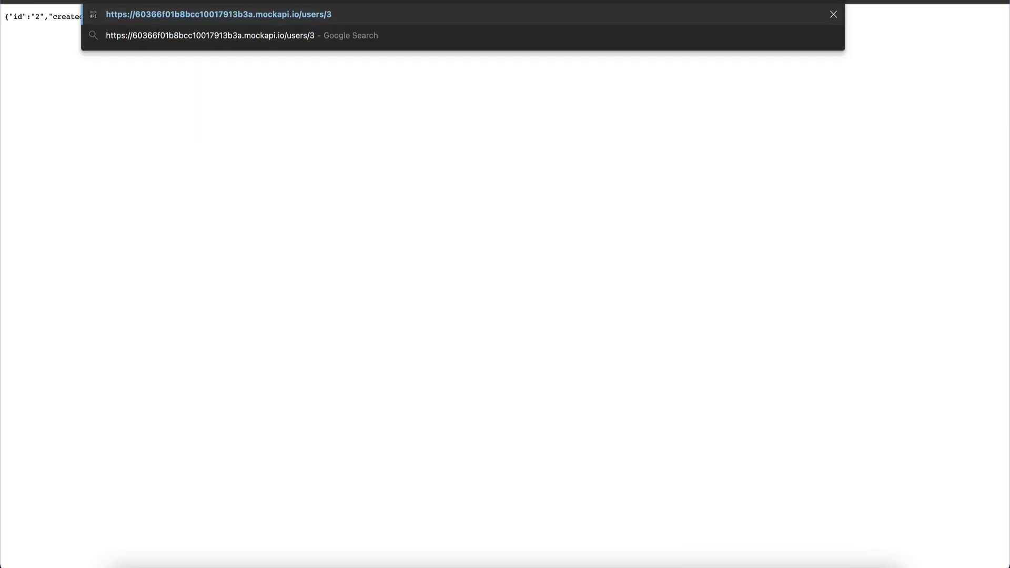
key(Return)
drag(288, 30, 326, 12)
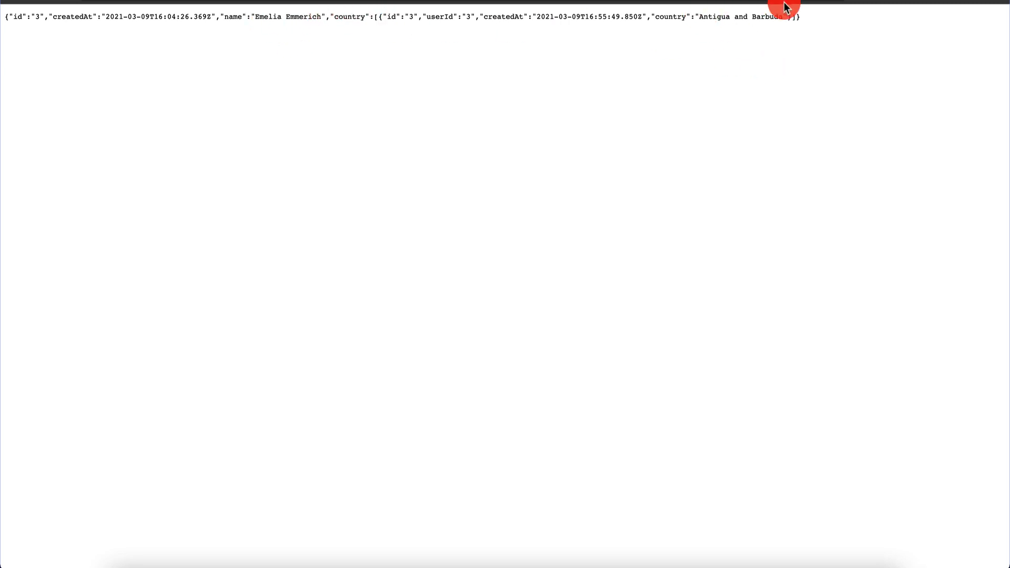
- Switch to the Travel web preview and check the detail pages of the second and third users against the API records
key(ctrl+Tab)
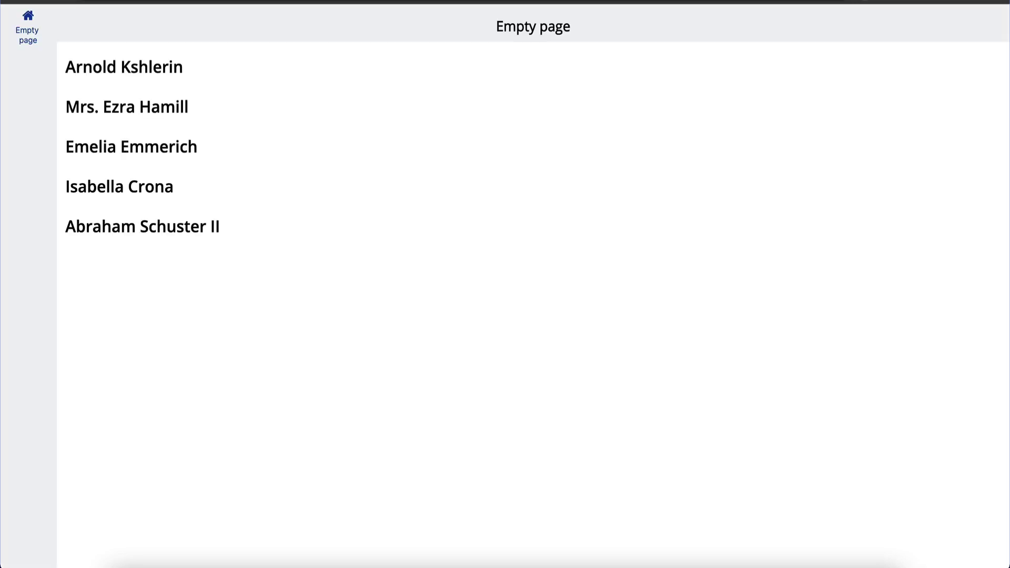
click(136, 105)
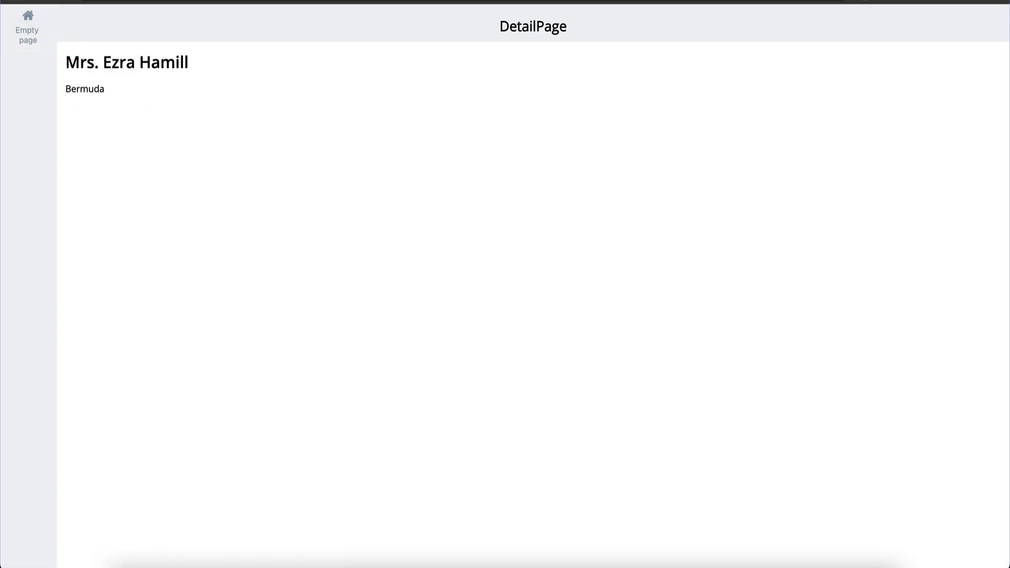
click(28, 27)
click(137, 145)
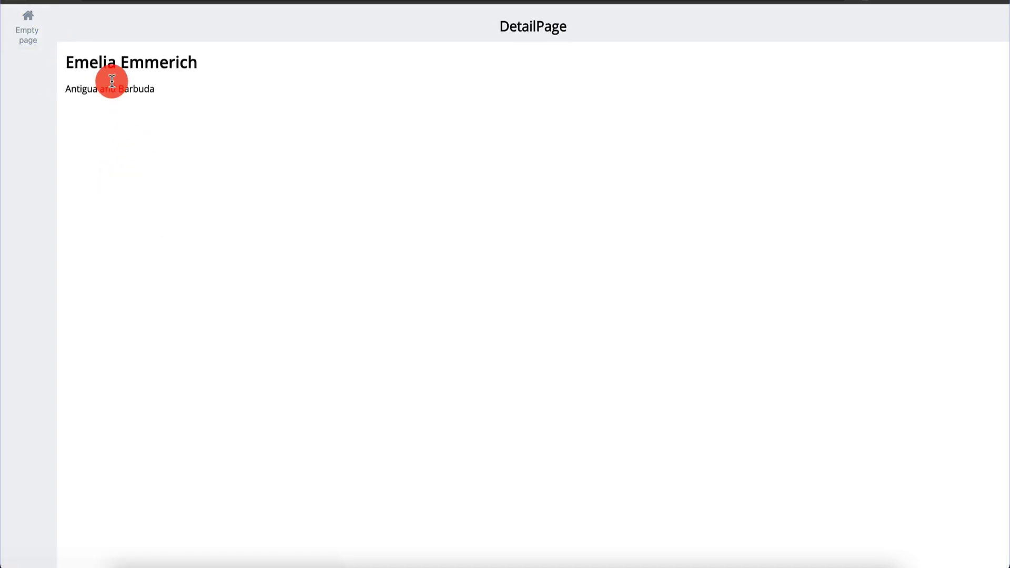
click(28, 23)
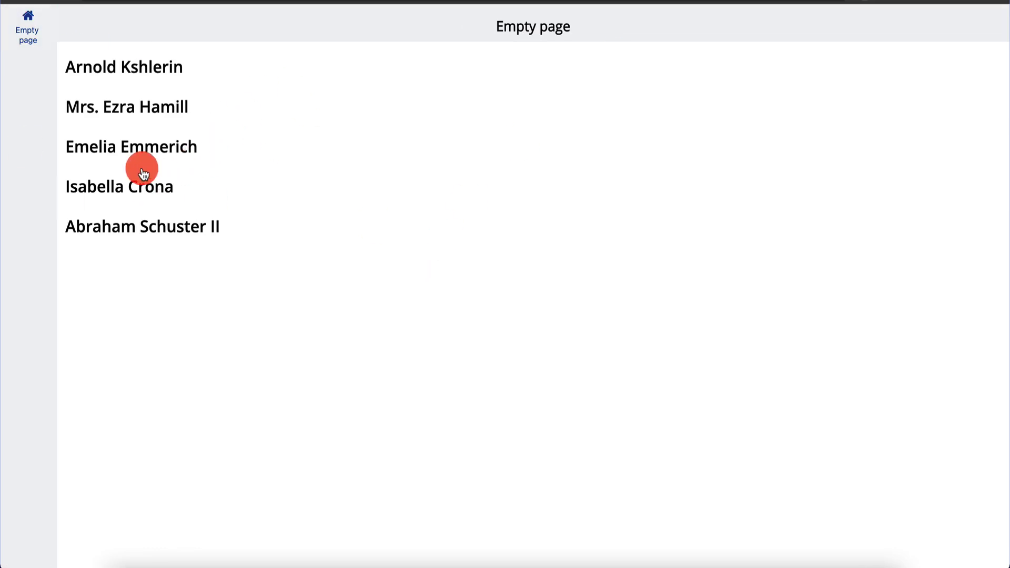
click(138, 152)
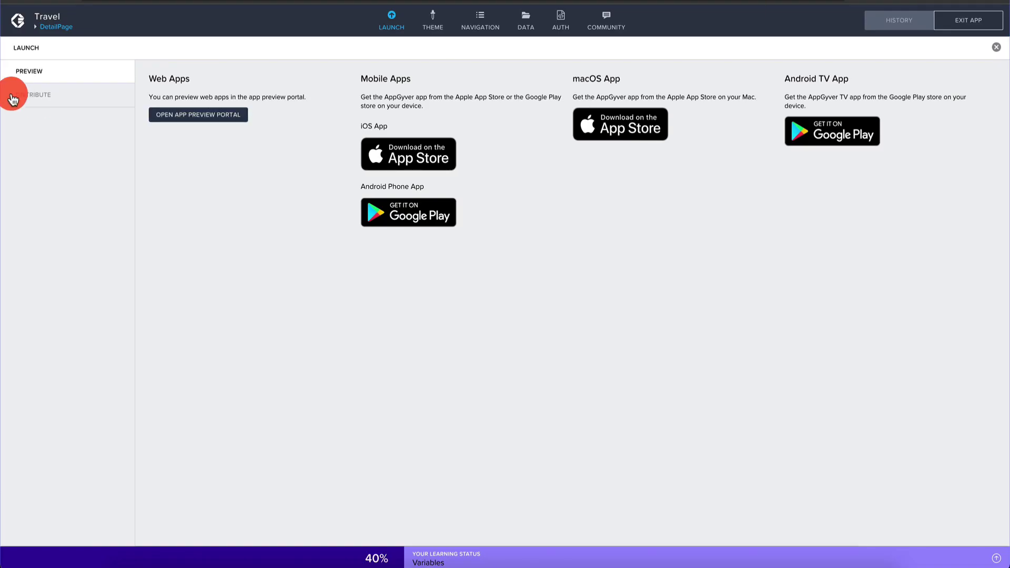
- Close the launch view, return to DetailPage's canvas and add a paragraph below the repeated country paragraph
click(997, 50)
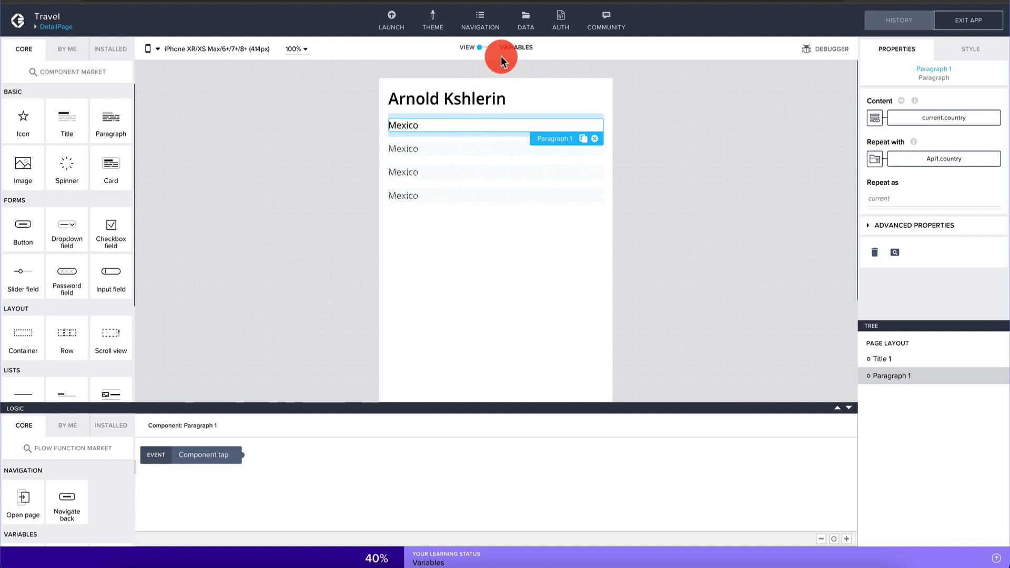
click(63, 29)
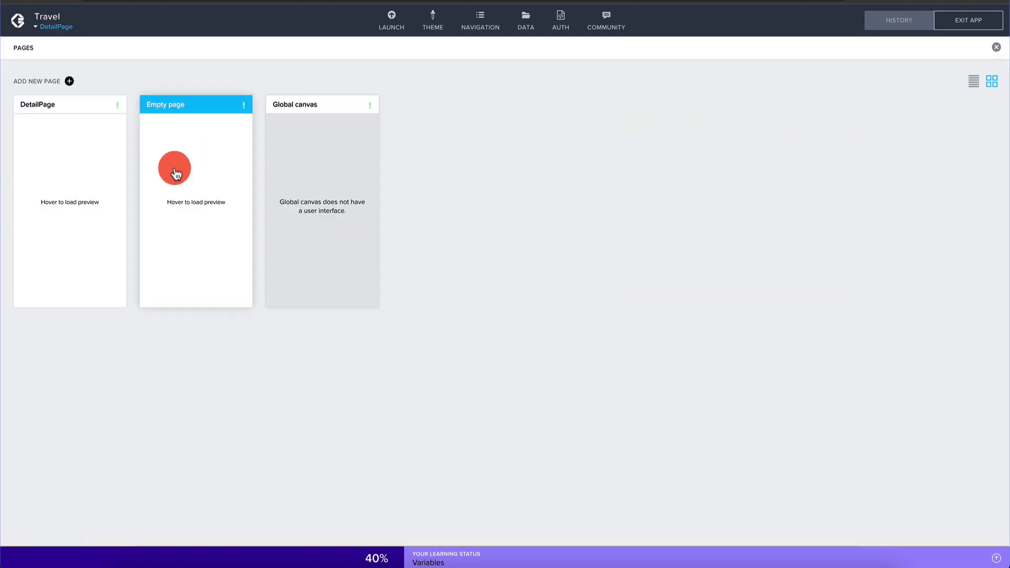
click(998, 50)
click(506, 135)
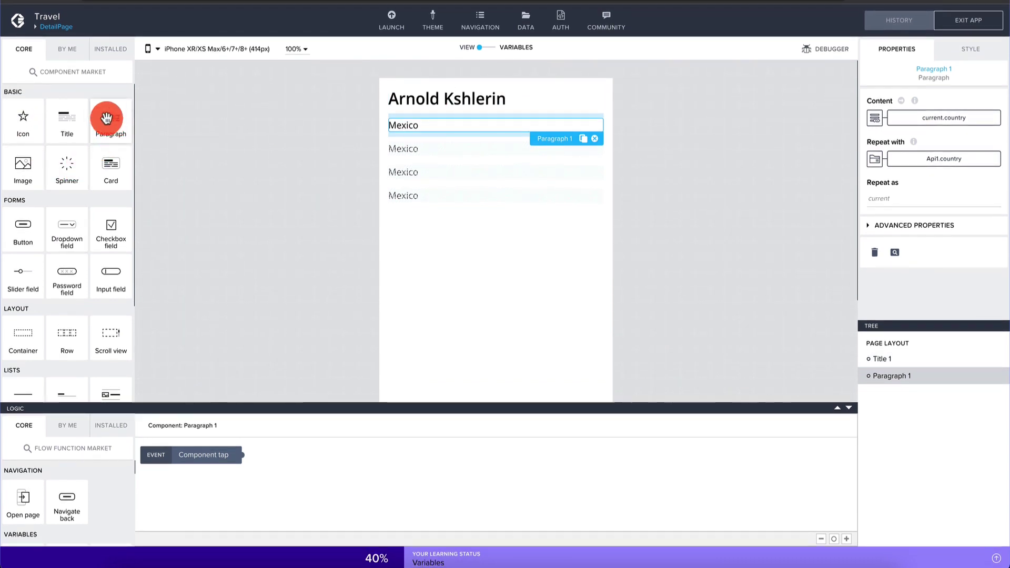
drag(113, 125, 451, 228)
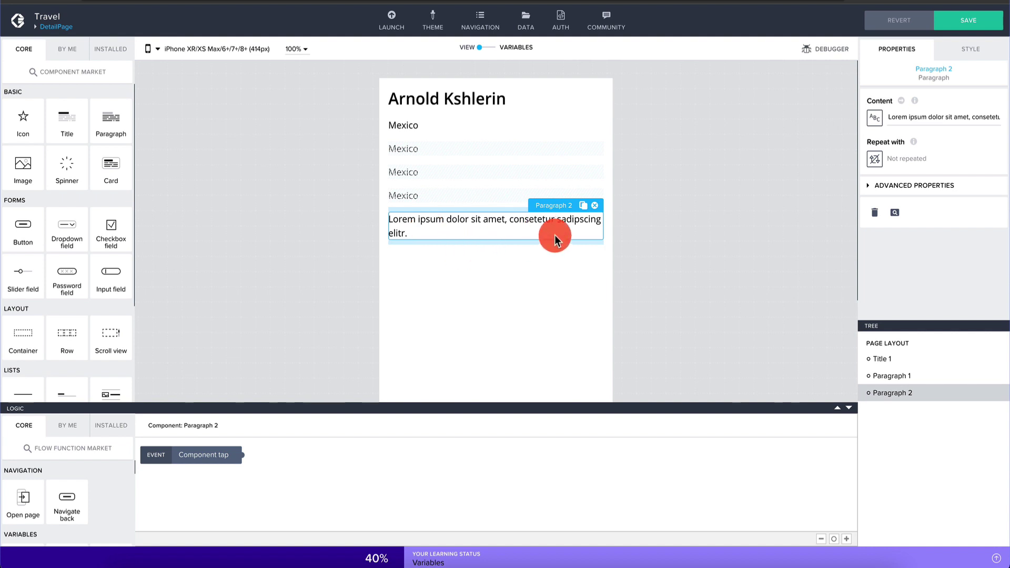
- Bind the new paragraph's content to the id field of data variable Api1 and save the app
click(875, 117)
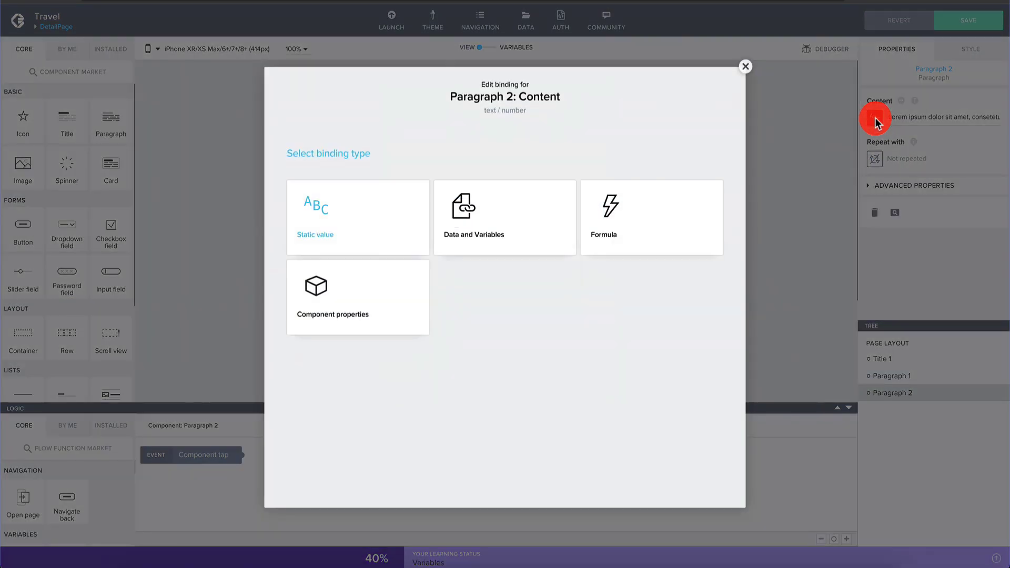
click(503, 232)
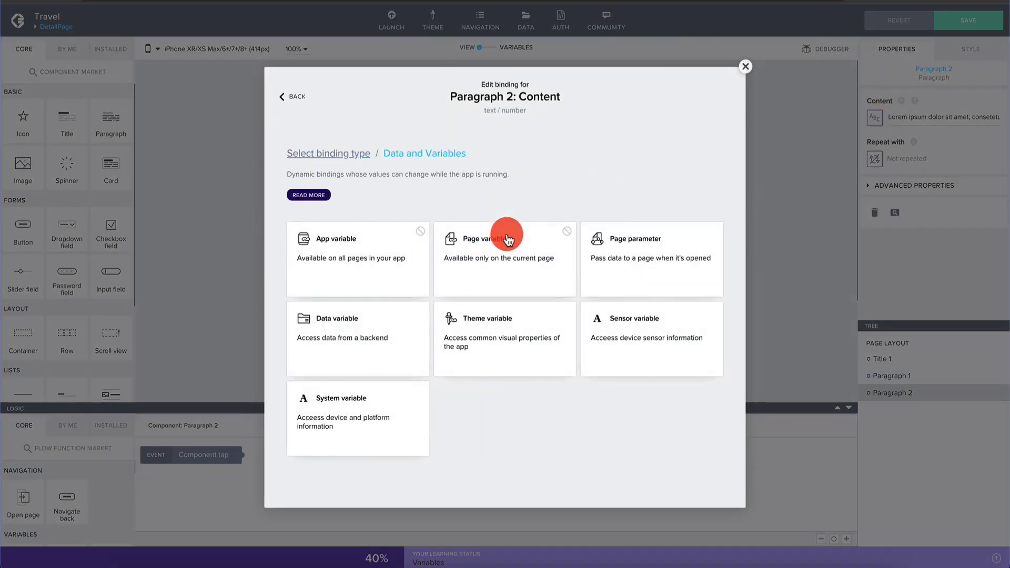
click(359, 339)
click(483, 246)
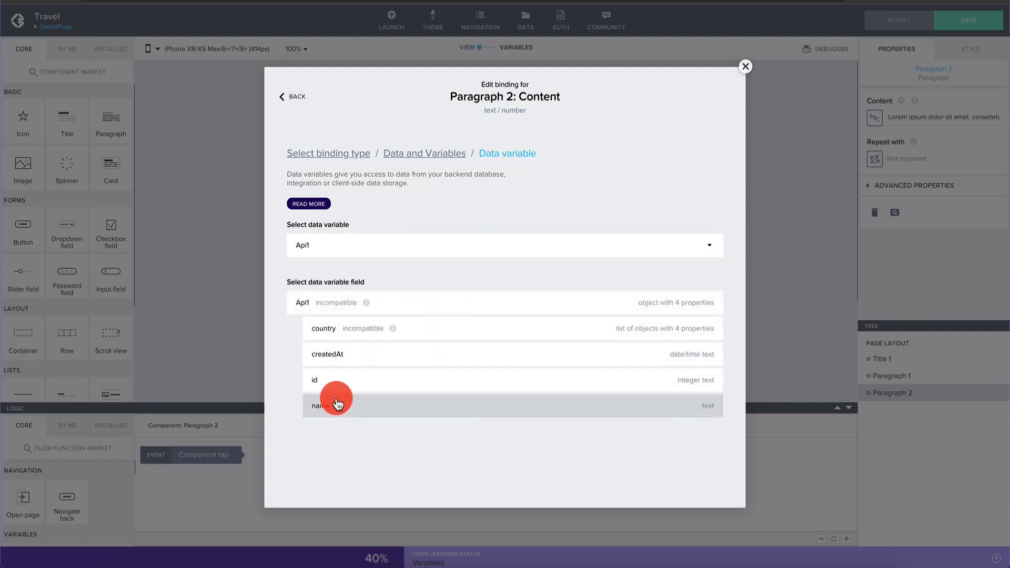
click(392, 380)
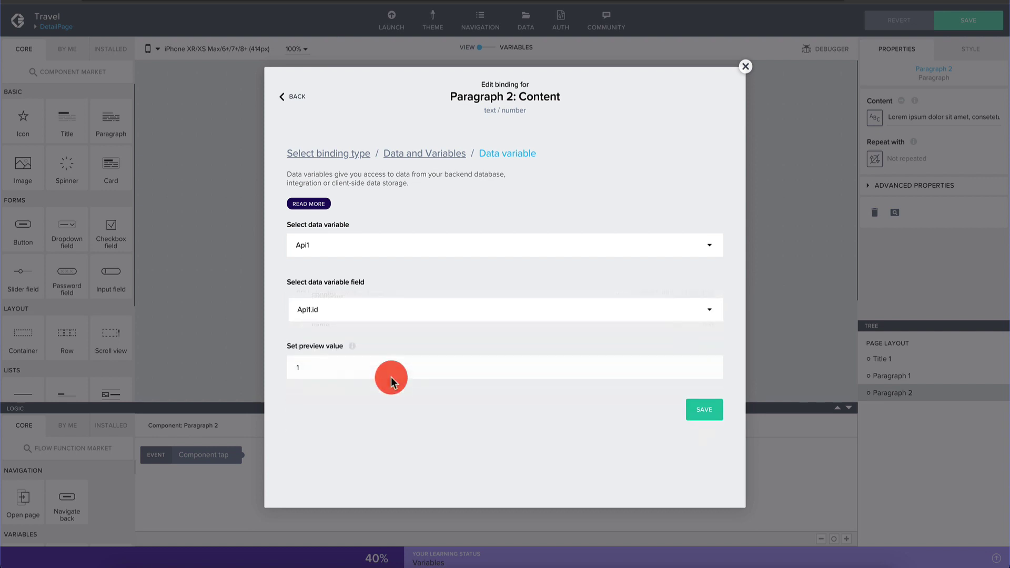
click(694, 404)
click(967, 20)
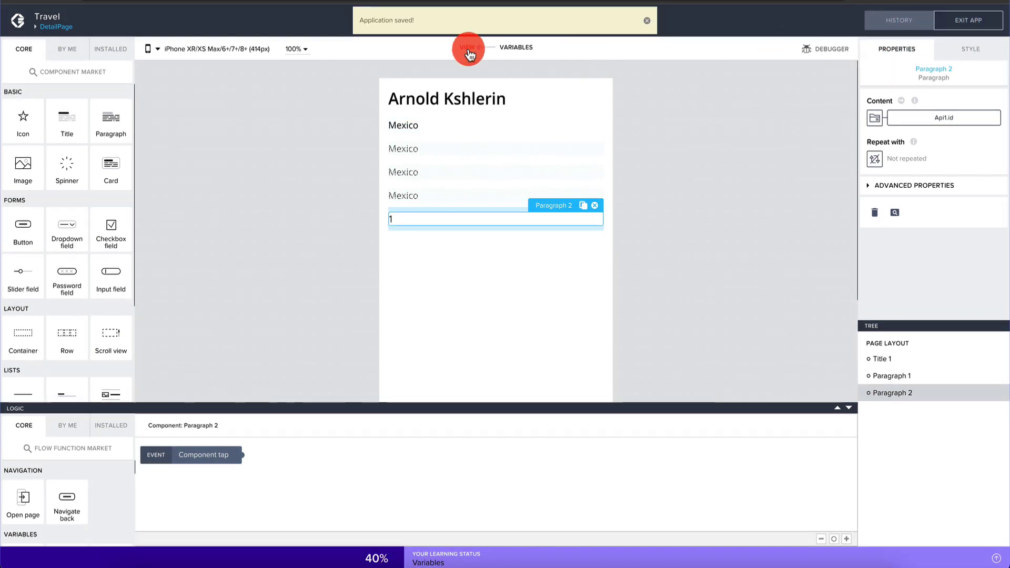
click(648, 20)
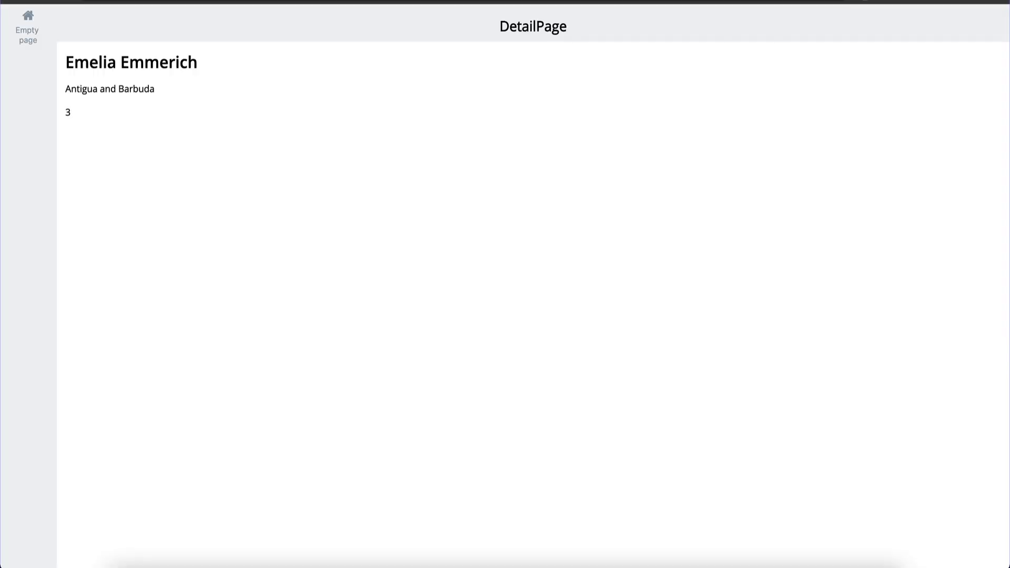
- Check the user id in the preview by opening the first, second, fourth and fifth users' detail pages, and return to DetailPage in the editor
click(330, 115)
click(27, 22)
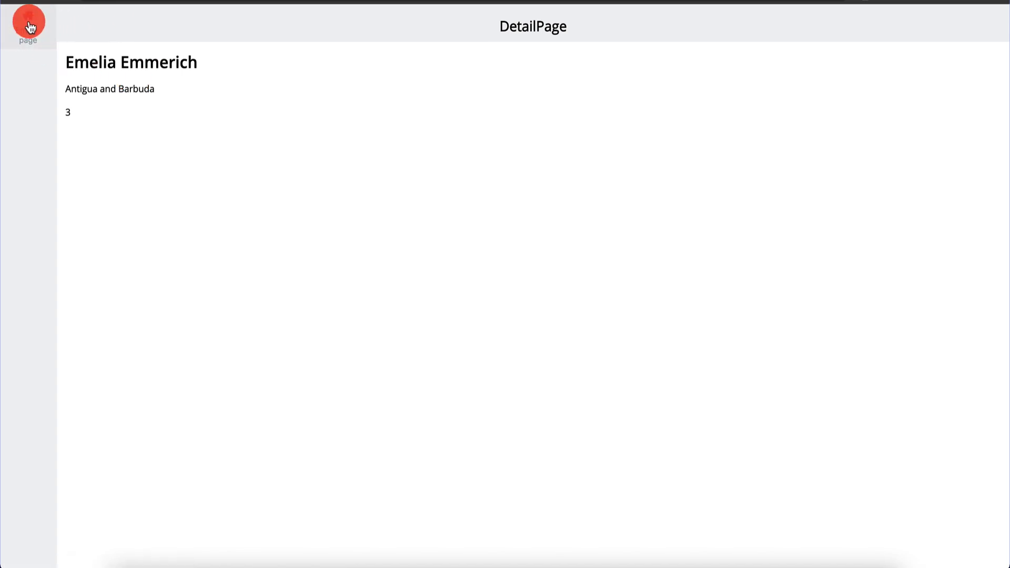
click(173, 67)
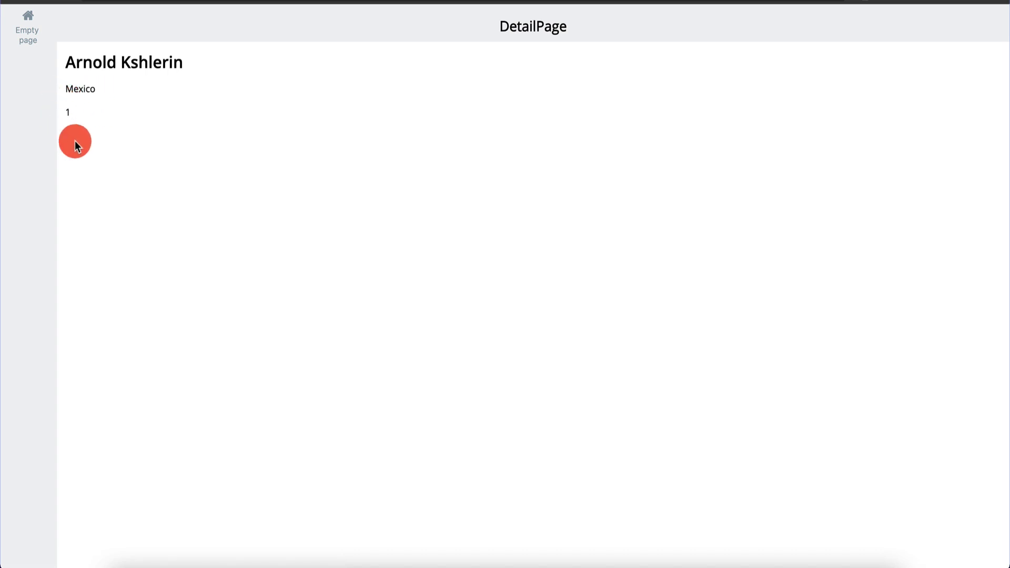
click(20, 28)
click(120, 104)
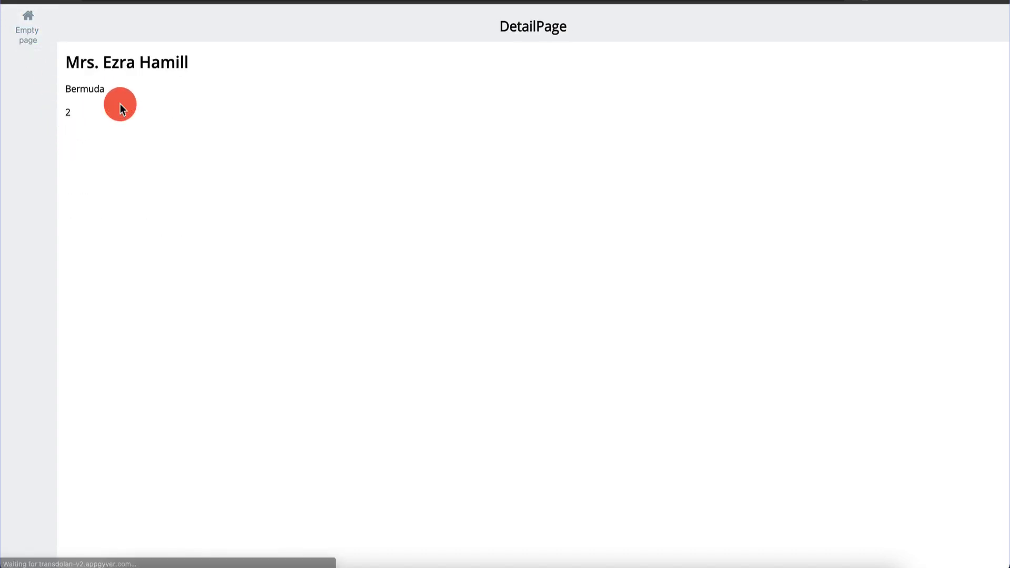
click(24, 26)
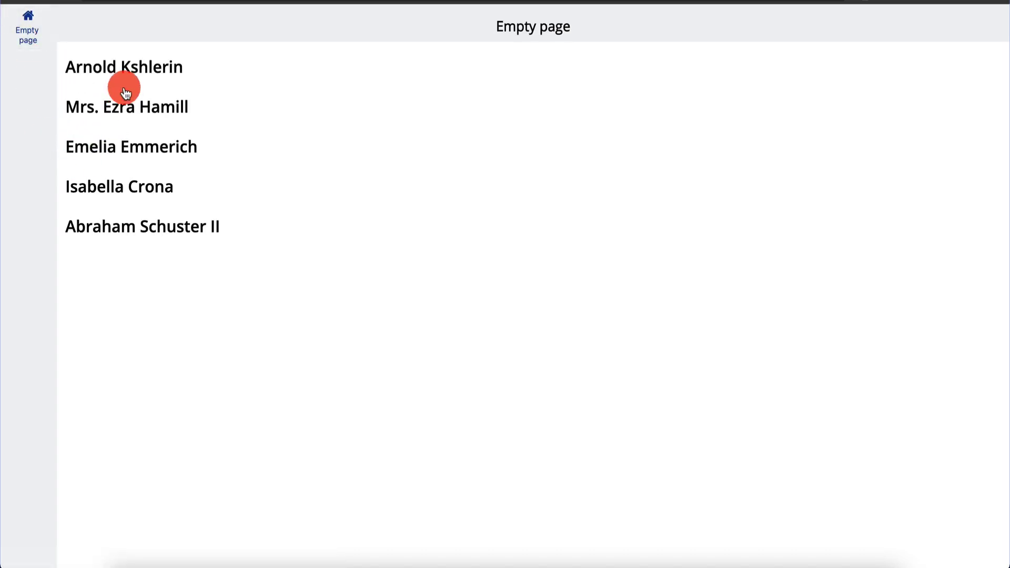
click(128, 67)
click(36, 32)
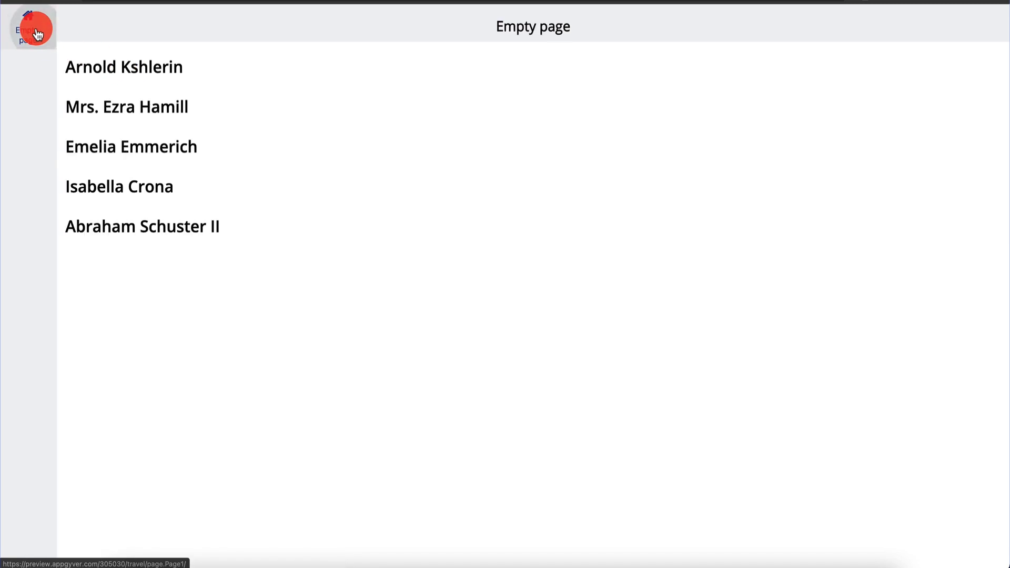
click(97, 196)
click(34, 33)
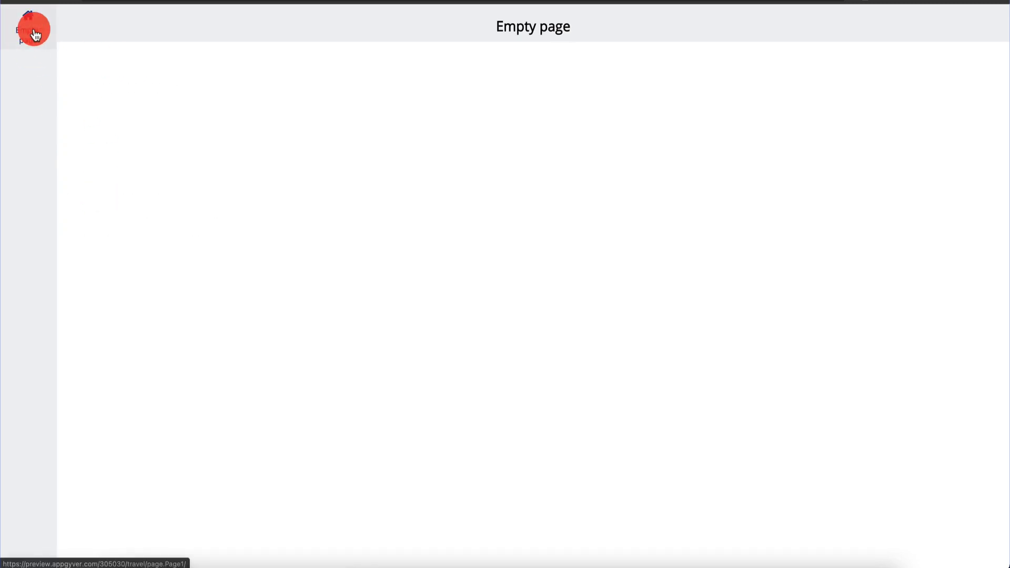
click(131, 229)
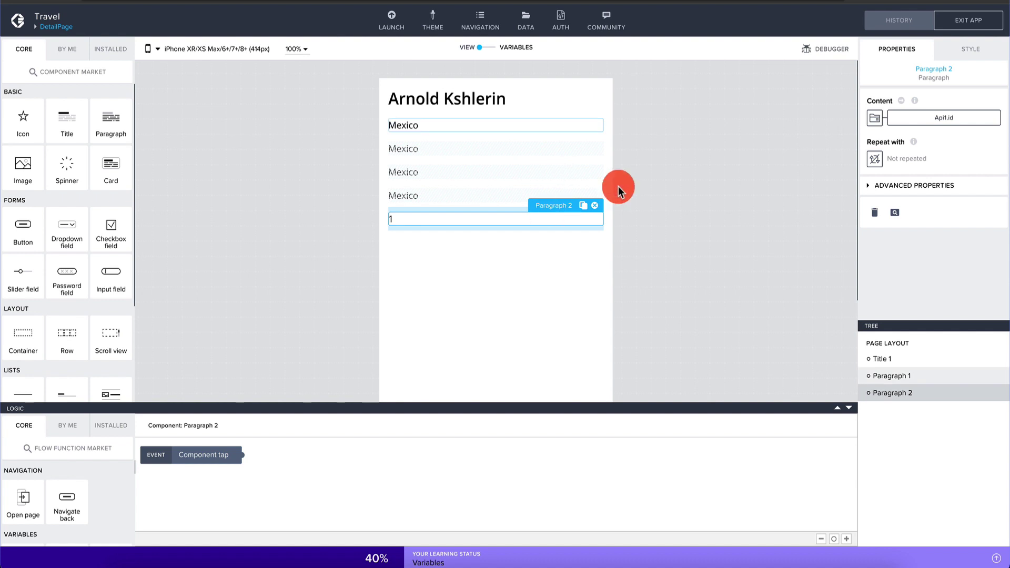
click(695, 168)
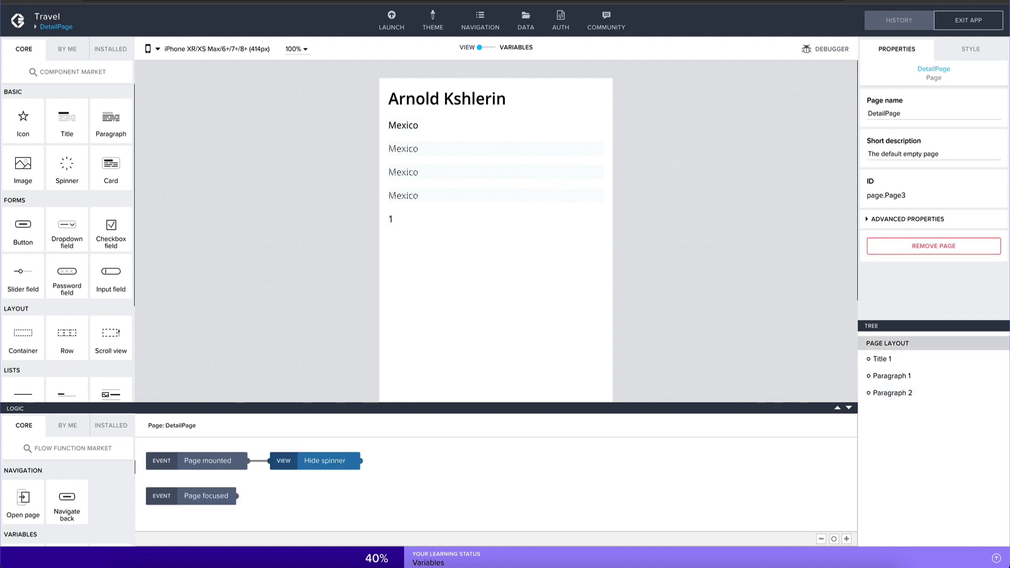